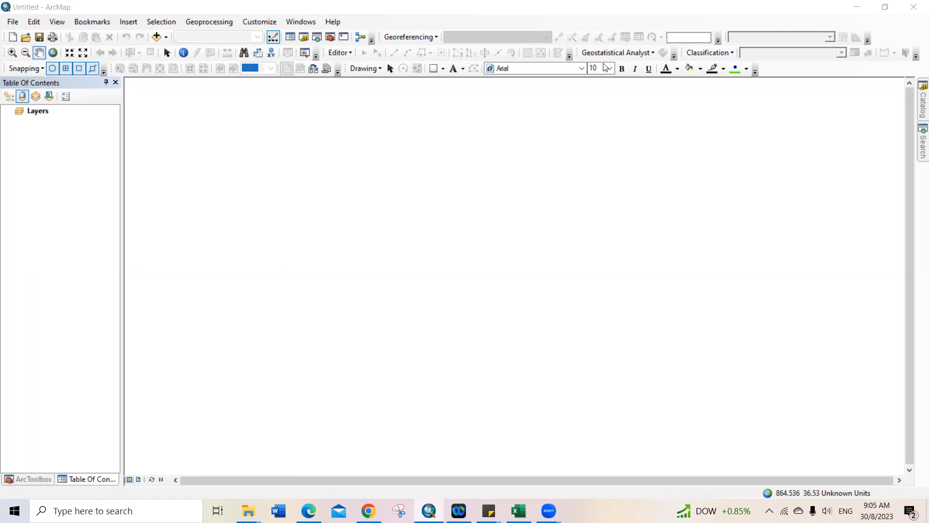
click(544, 134)
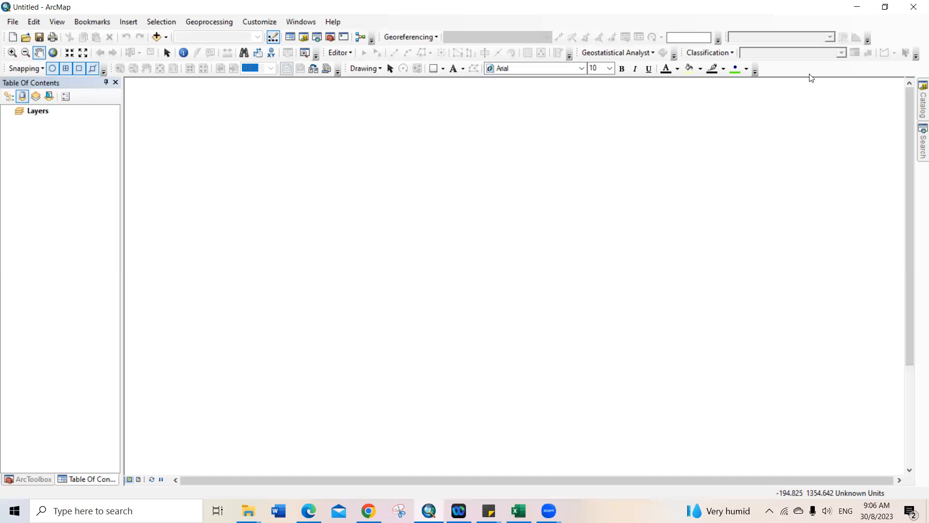
Add wc2.1_2.5m_bio_1.tif and wc2.1_2.5m_bio_12.tif from the WORLD CLIM folder to the map, creating pyramids for the rasters.
click(156, 39)
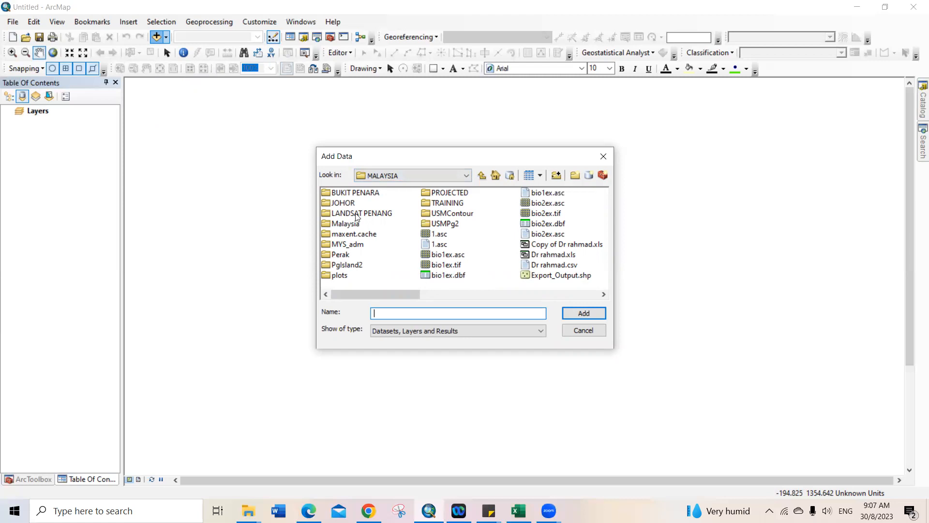
click(482, 175)
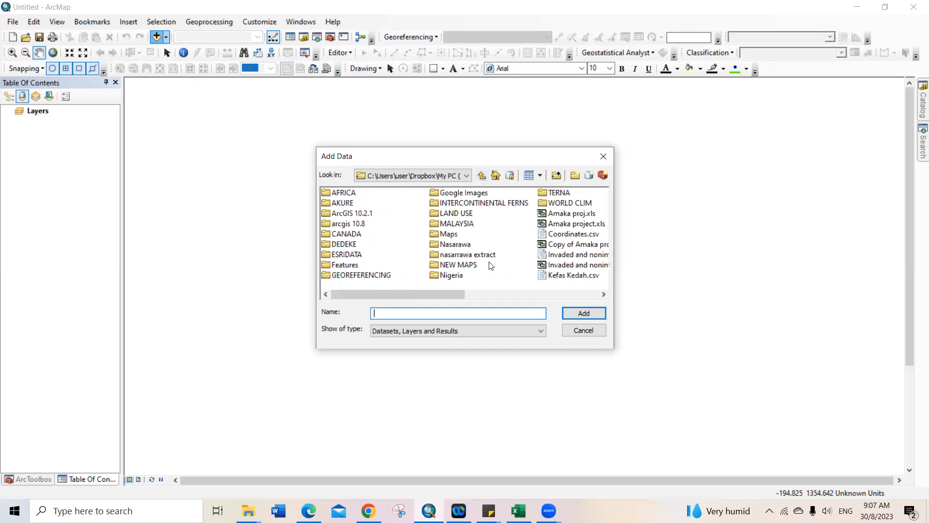
double_click(556, 204)
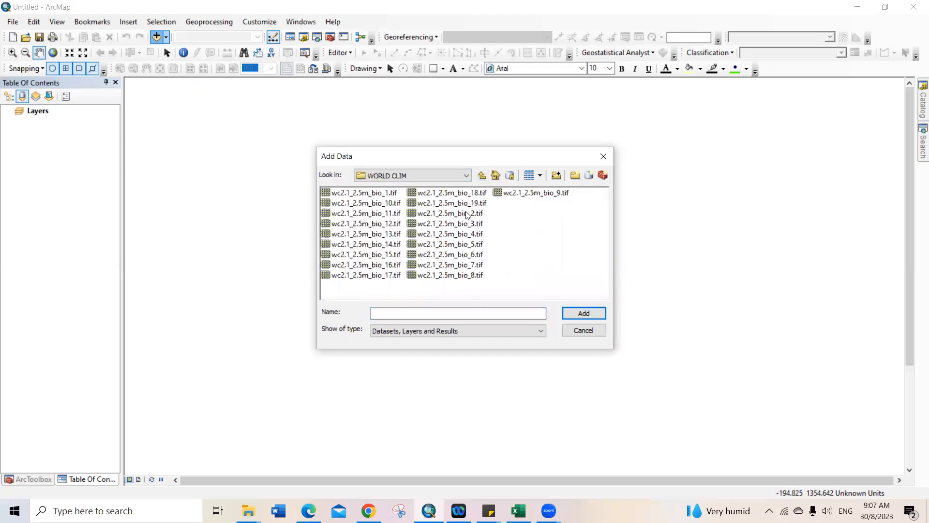
click(364, 194)
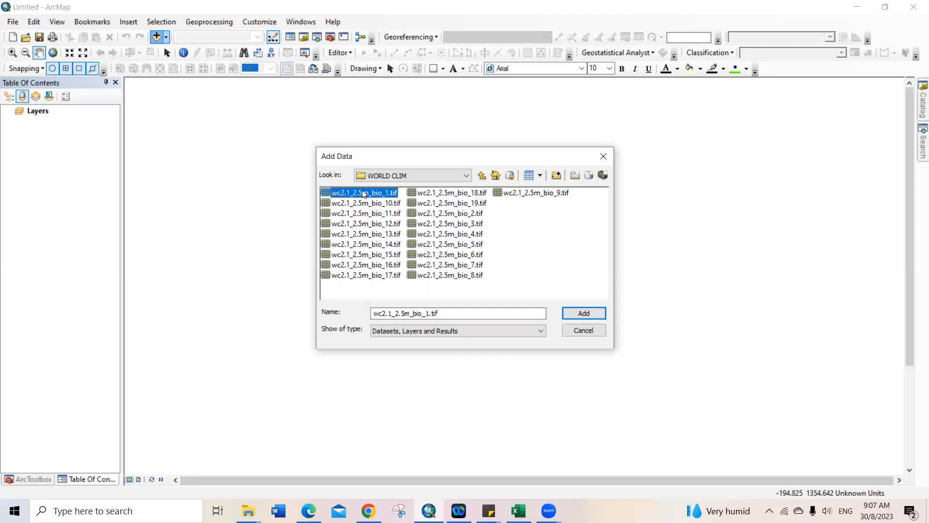
ctrl+click(357, 224)
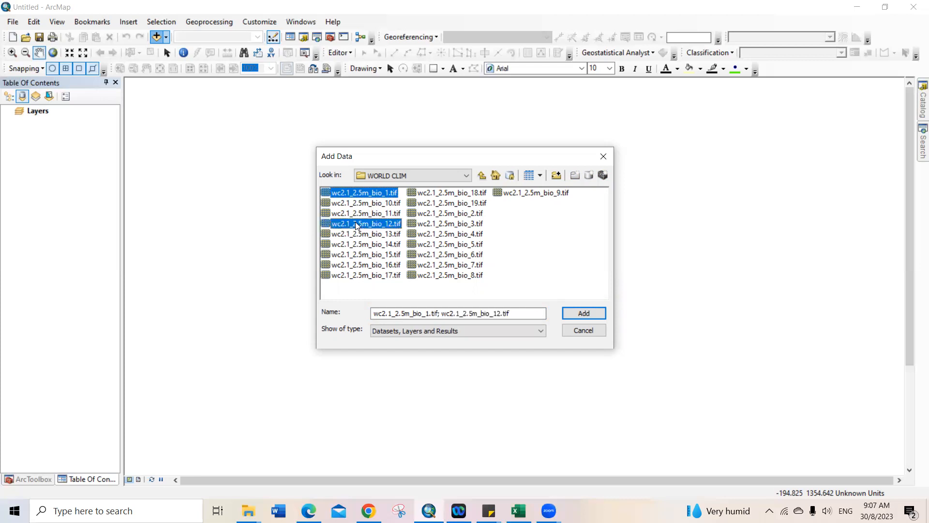
click(588, 314)
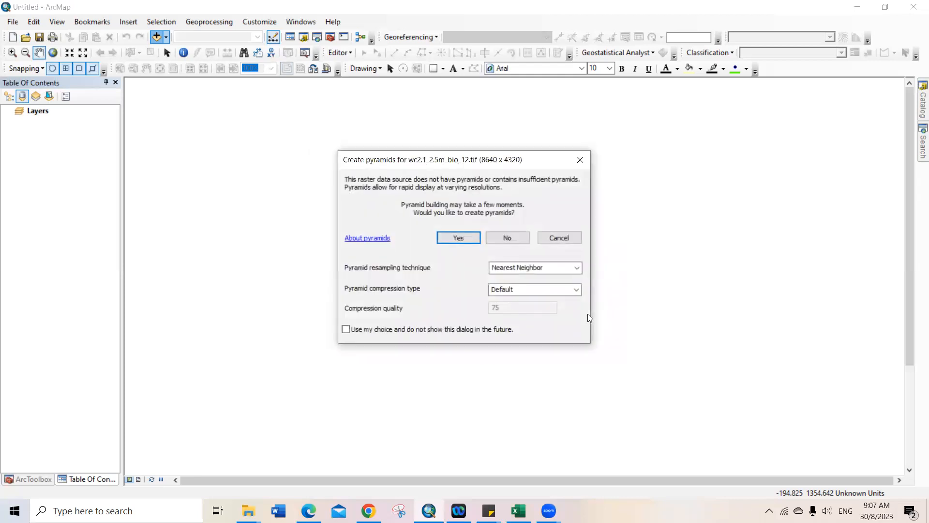
click(456, 238)
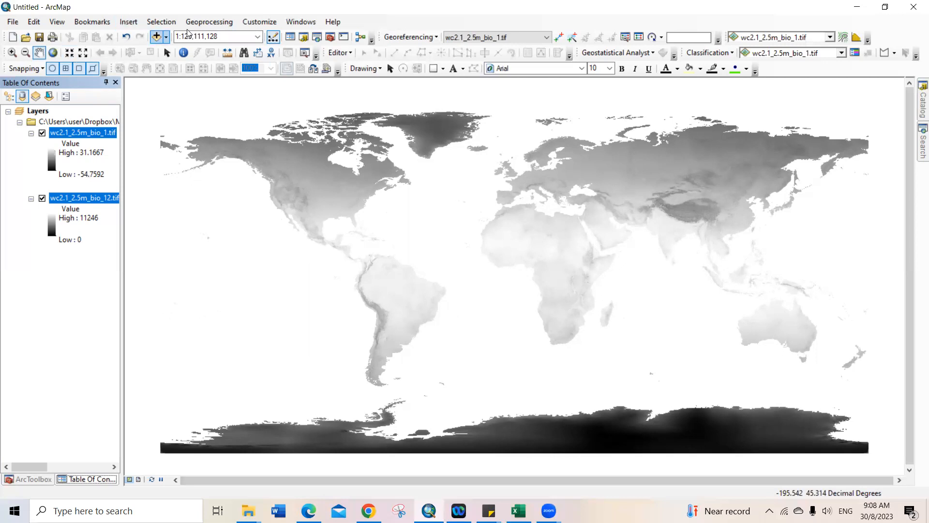
Add the PenangState.shp shapefile from the MALAYSIA folder to the map.
click(157, 37)
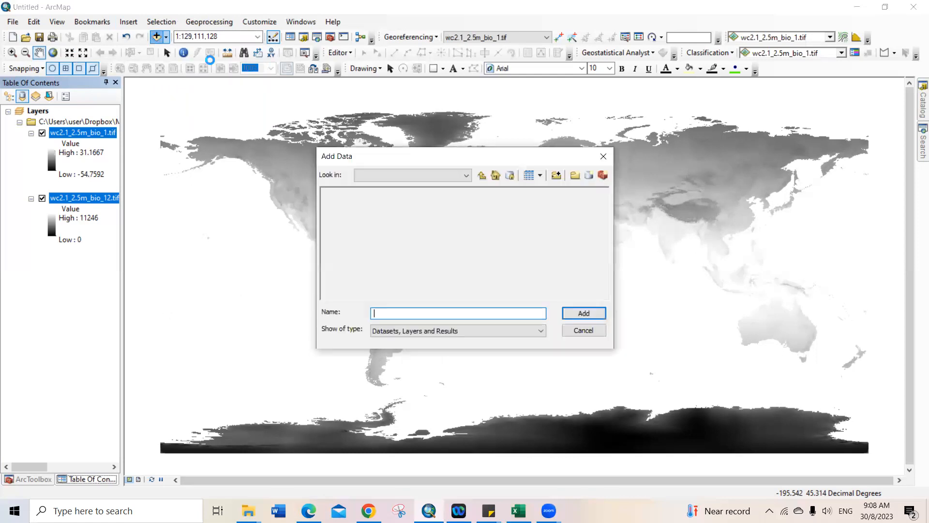
click(482, 176)
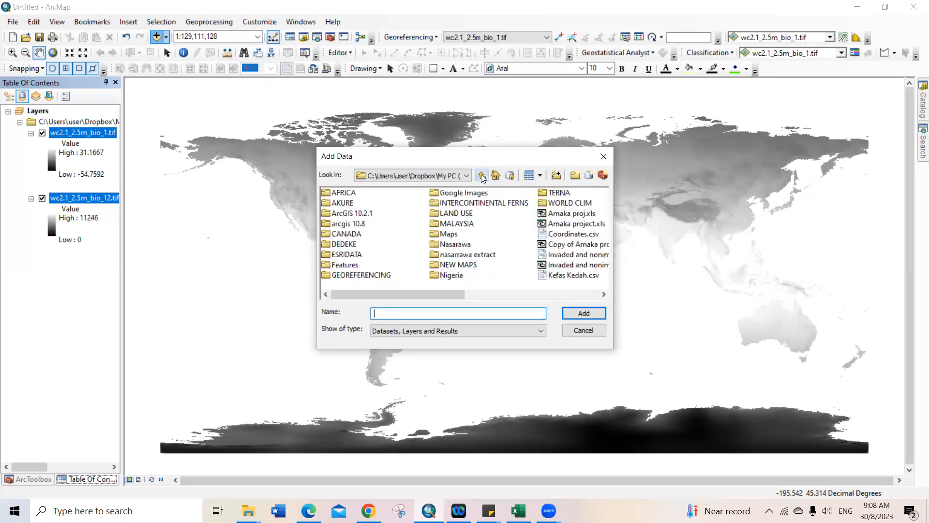
double_click(464, 225)
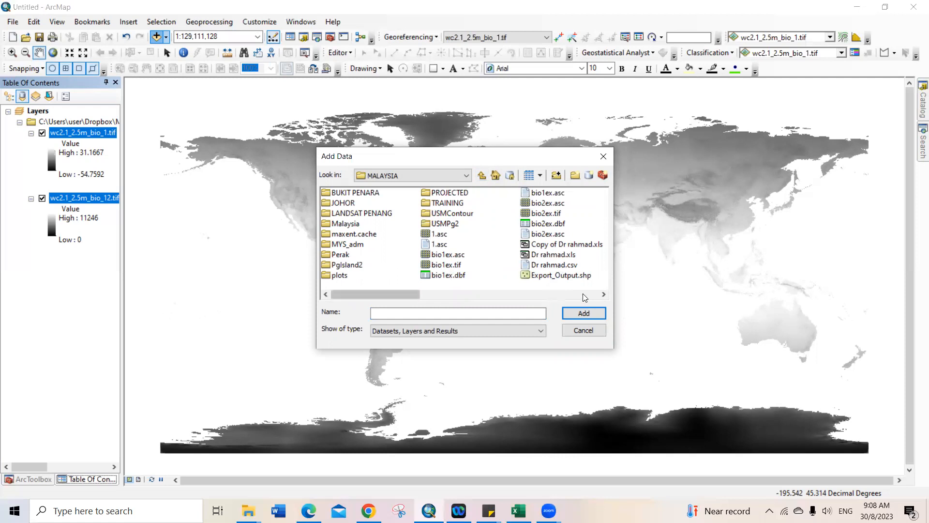
click(605, 294)
click(604, 295)
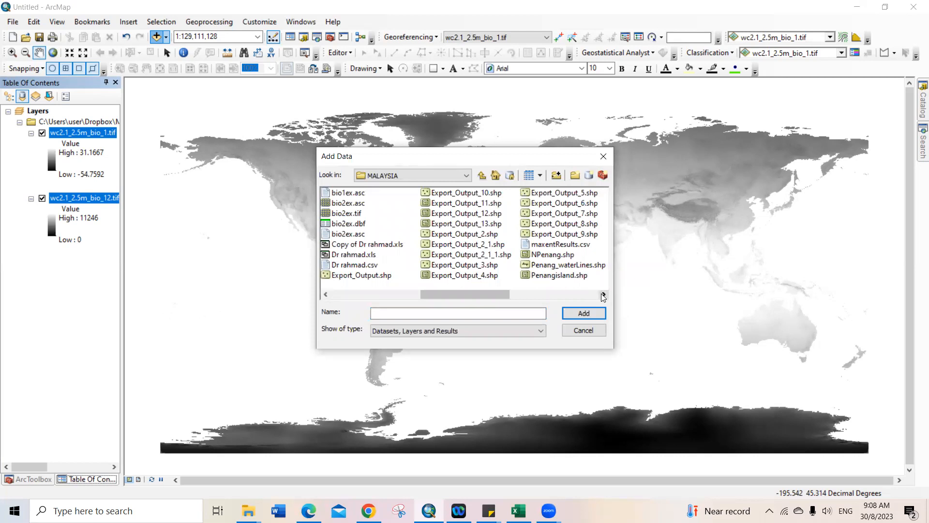
click(603, 294)
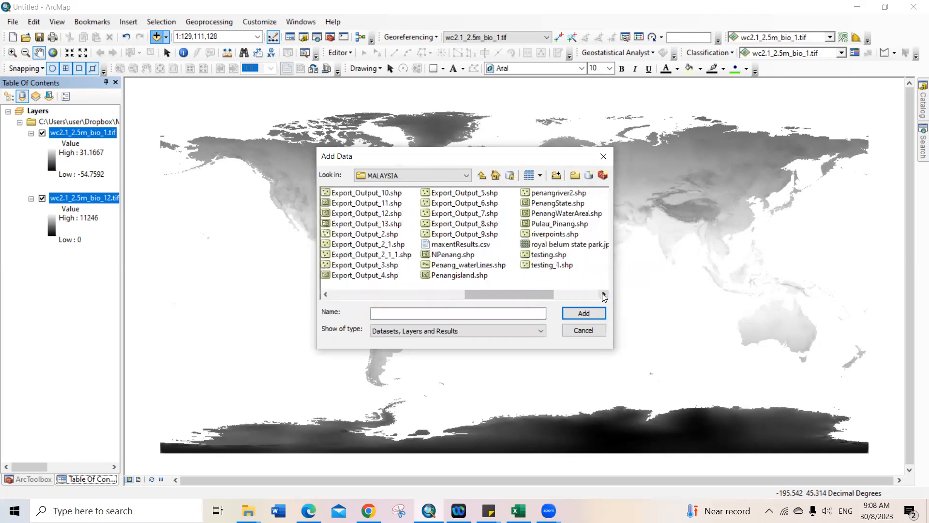
click(540, 205)
click(583, 314)
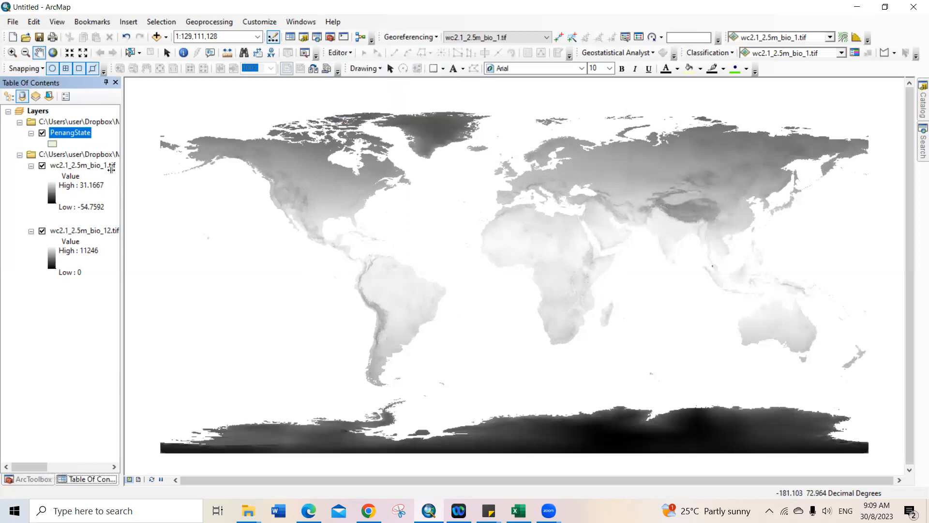
Start Extract by Mask from the Spatial Analyst Extraction tools with wc2.1_2.5m_bio_1.tif as input raster and PenangState as mask.
click(27, 480)
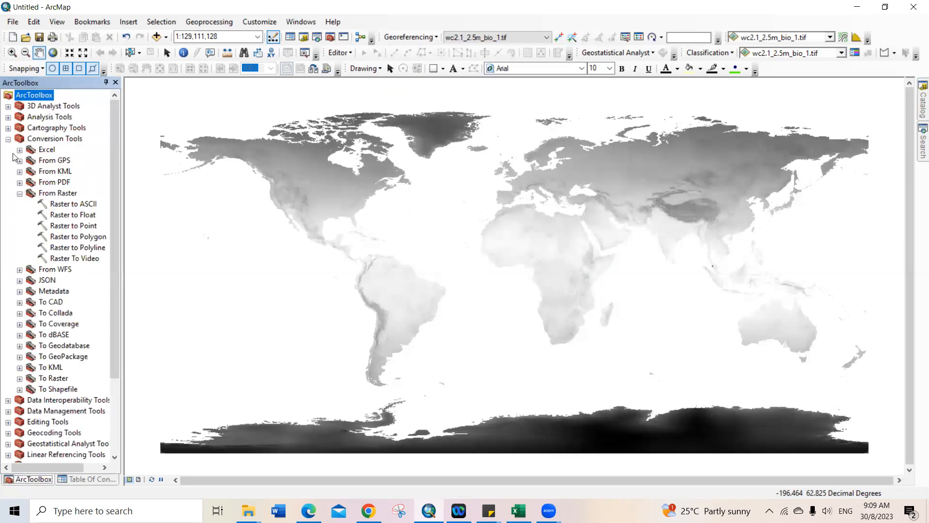
click(8, 139)
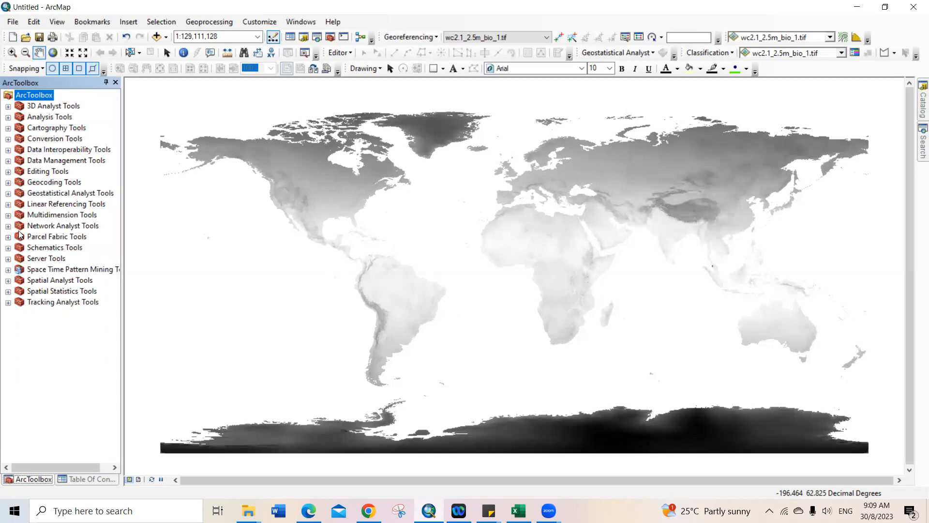
click(8, 281)
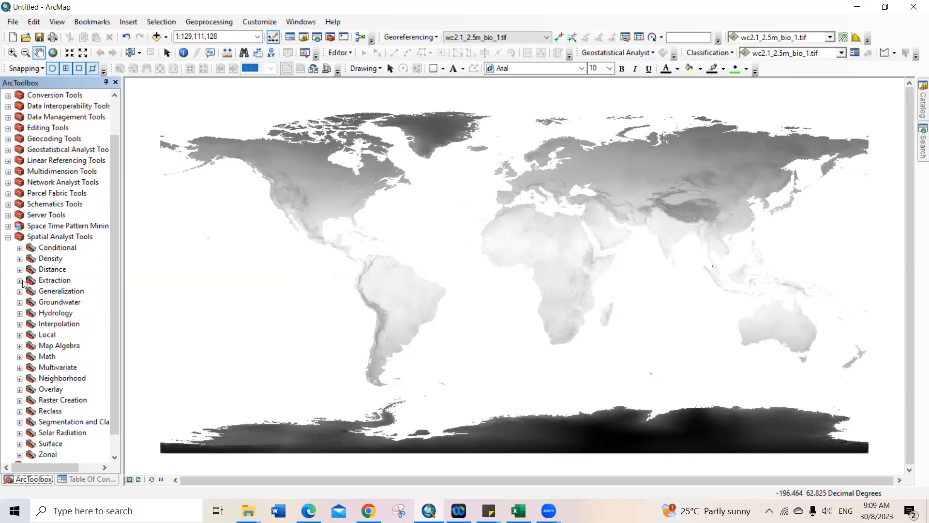
click(20, 282)
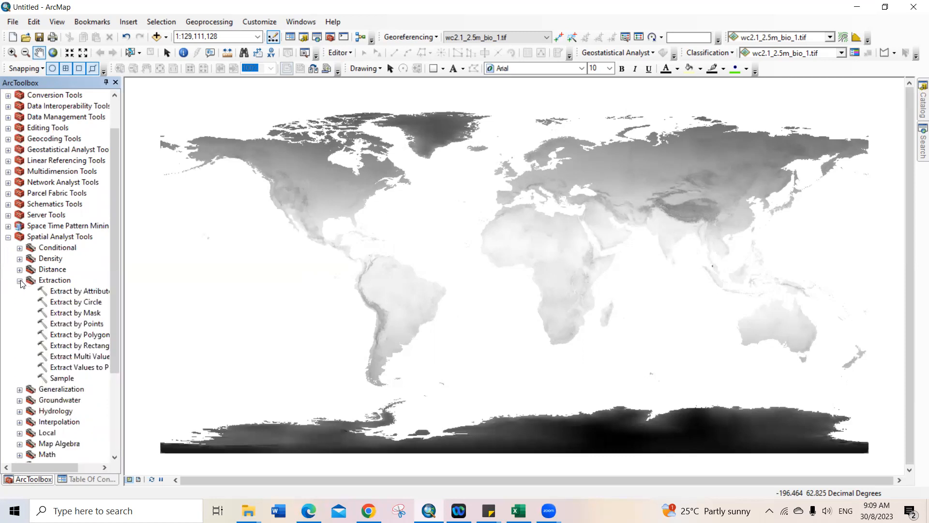
double_click(60, 313)
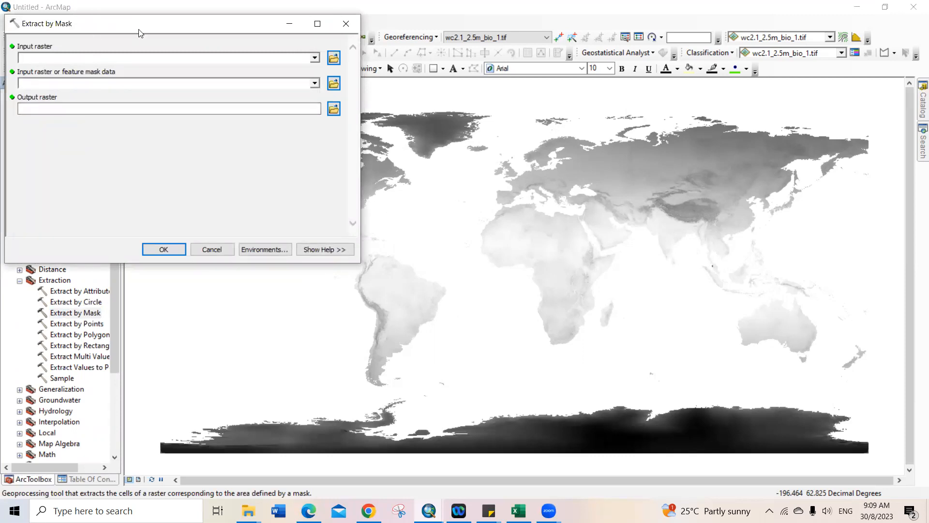
drag(140, 33, 154, 62)
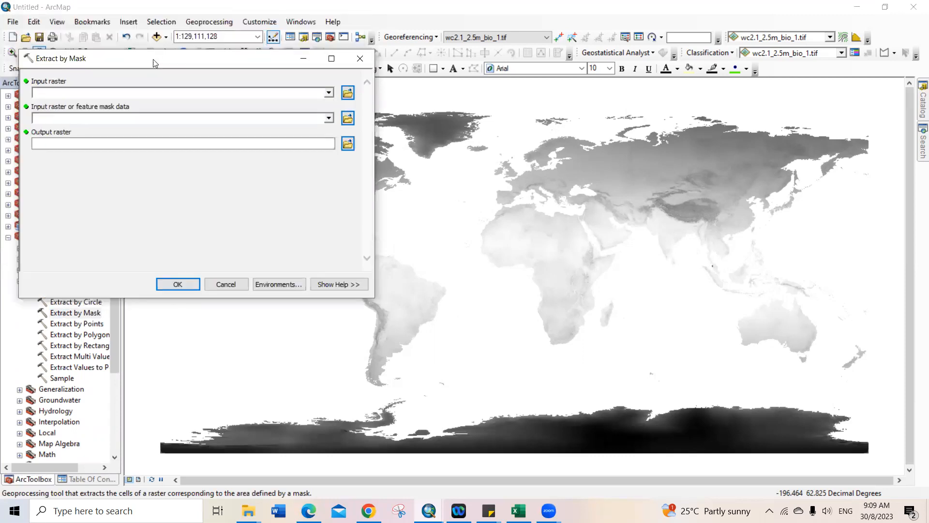
click(329, 93)
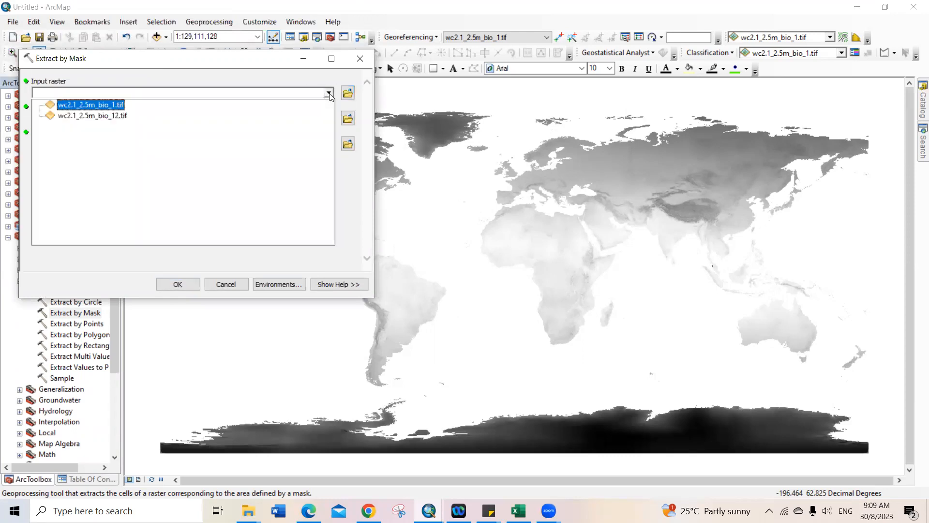
click(111, 105)
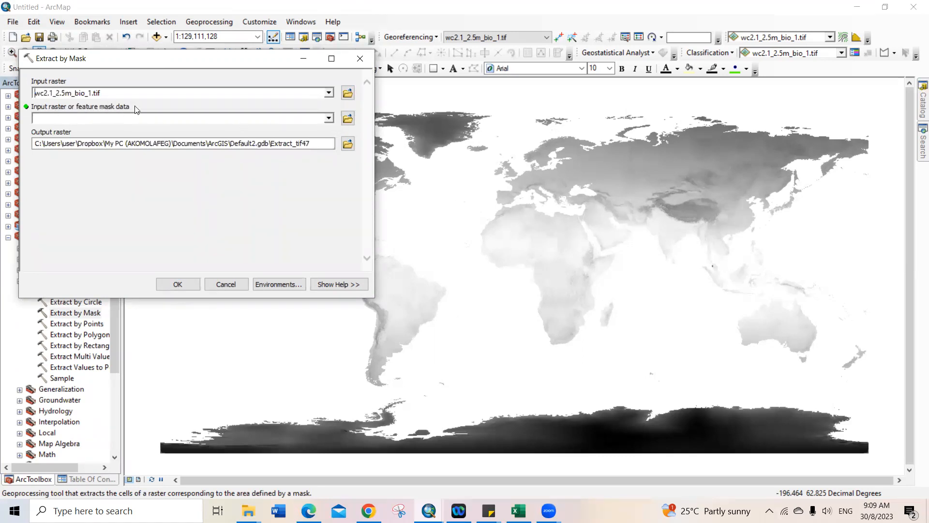
click(329, 119)
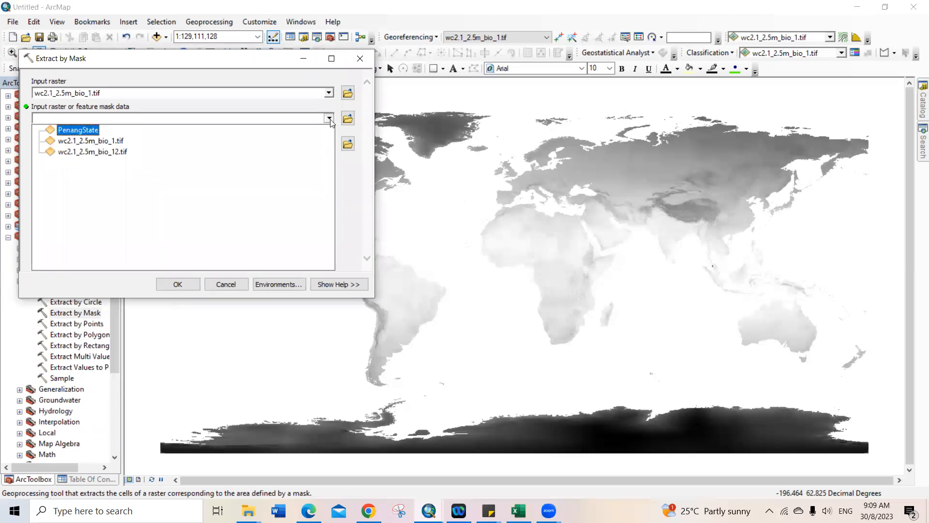
click(79, 131)
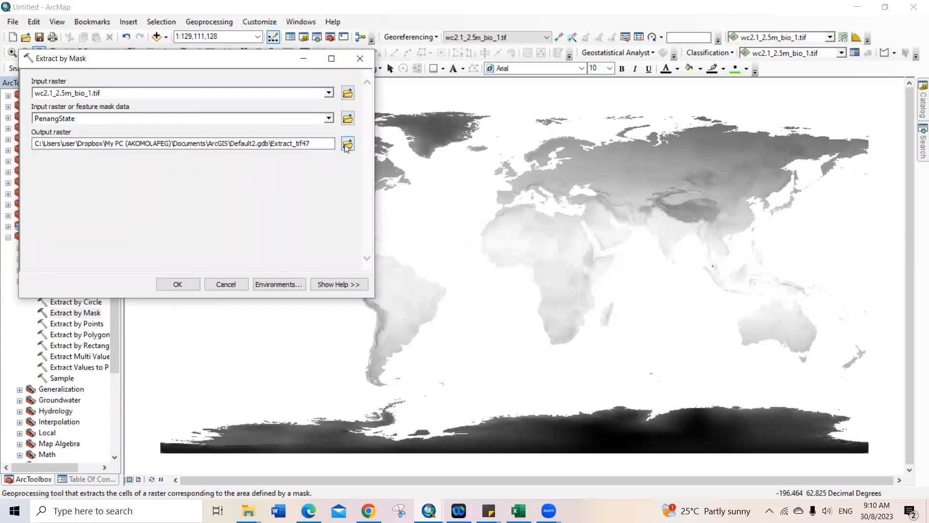
Rename the output raster to bio1ex at the end of the existing output path.
click(315, 145)
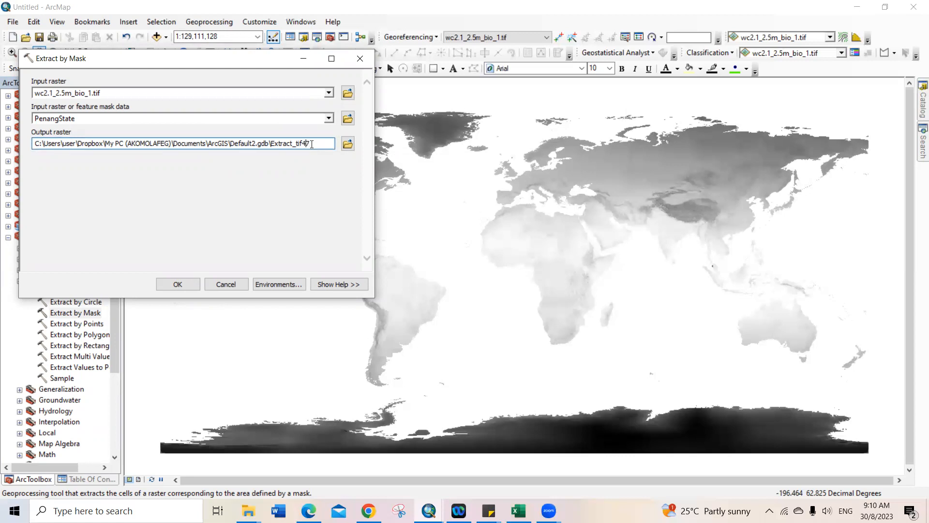
key(BackSpace)
key(BackSpace)
key(BackSpace)
key(BackSpace)
key(BackSpace)
key(BackSpace)
key(BackSpace)
key(BackSpace)
key(BackSpace)
key(BackSpace)
key(BackSpace)
key(BackSpace)
key(BackSpace)
text(bio1ex)
In the tool's environment settings, set the output coordinate system to be the same as layer PenangState.
click(269, 285)
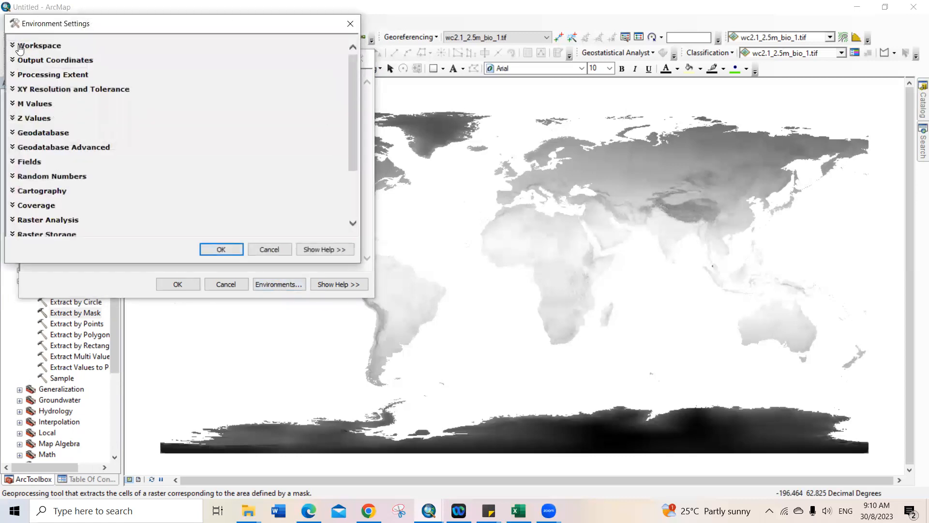
click(19, 46)
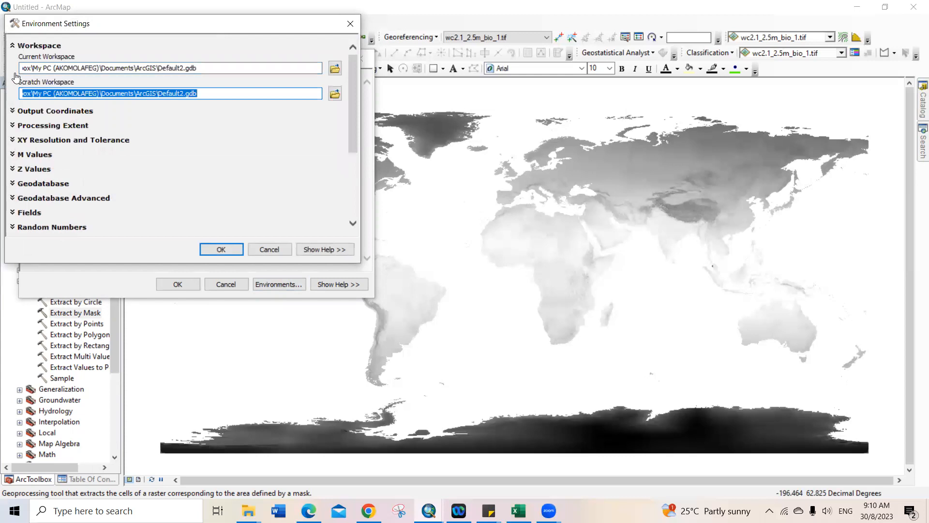
click(19, 47)
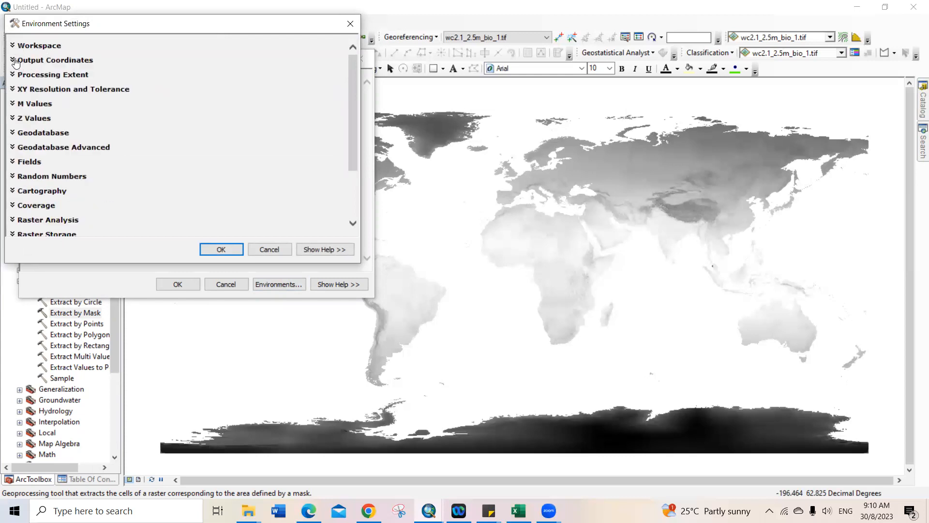
click(16, 61)
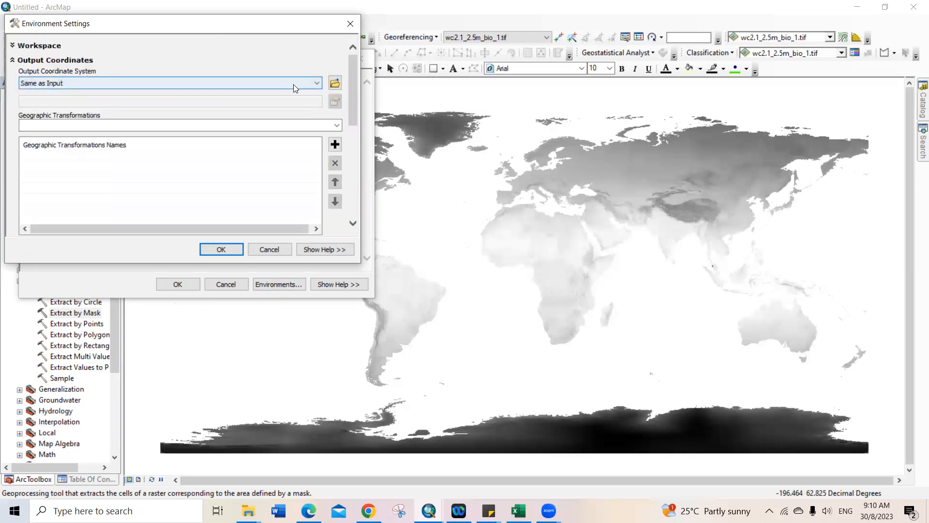
click(306, 84)
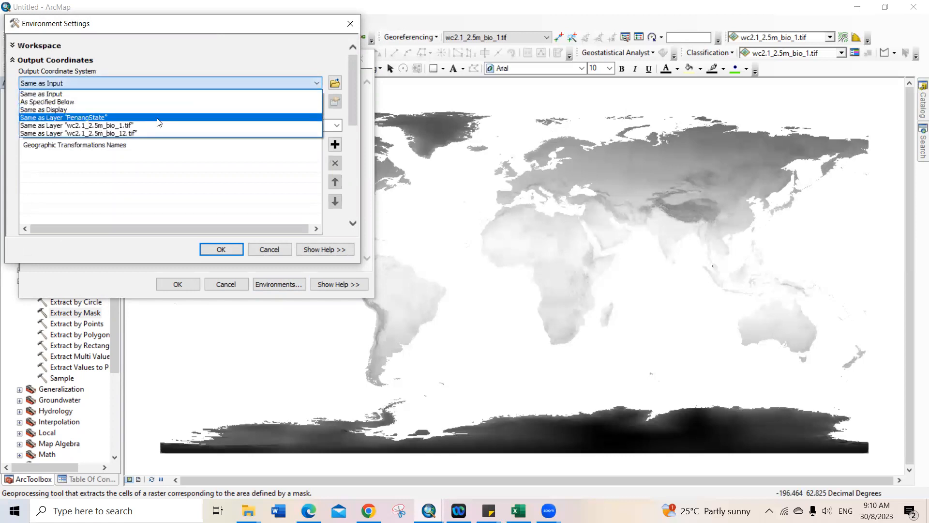
click(90, 117)
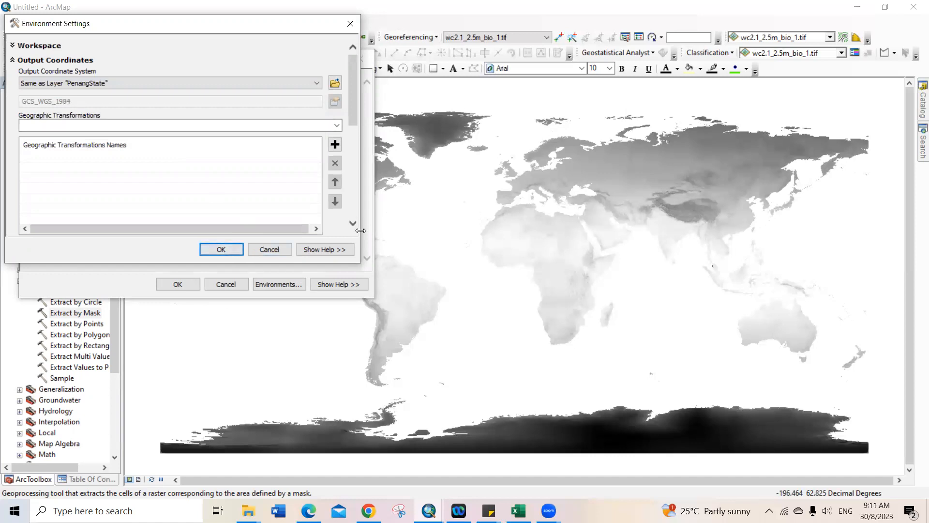
Set the processing extent to Same as layer PenangState.
scroll(73, 138, down, 5)
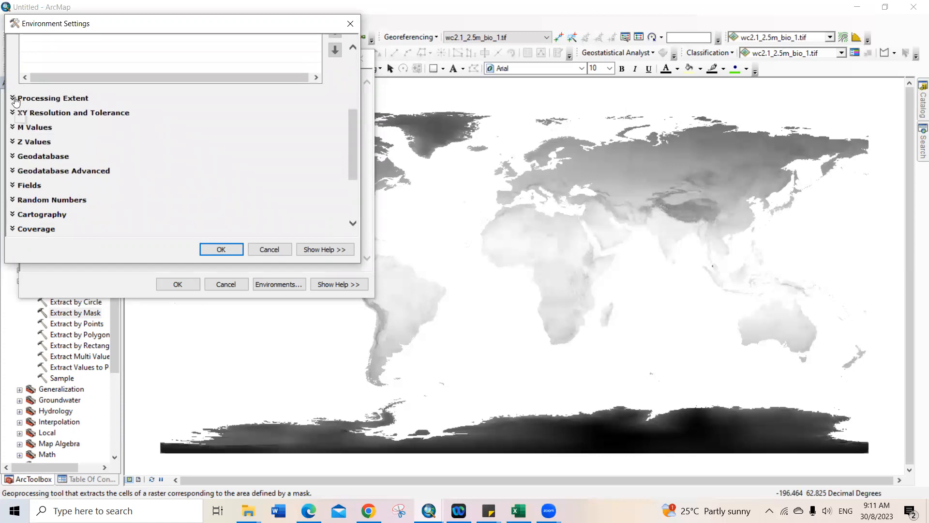
click(13, 98)
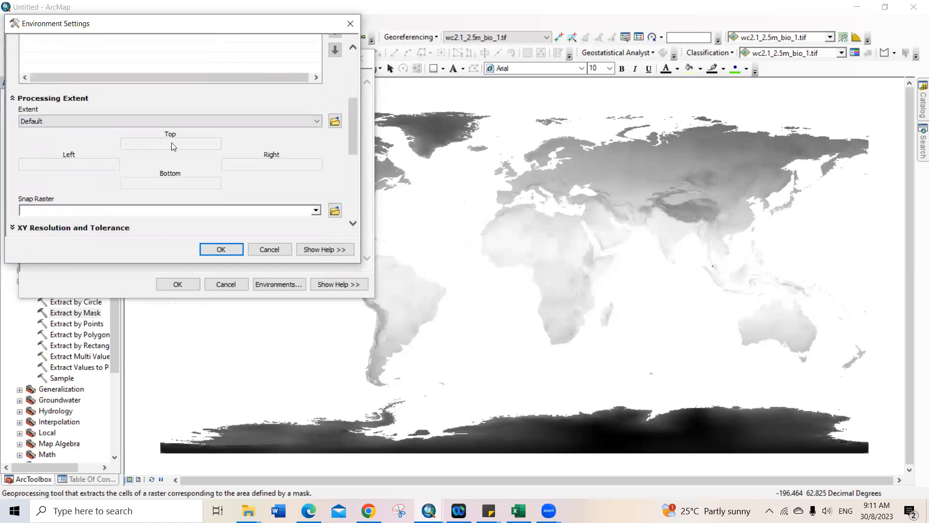
click(317, 122)
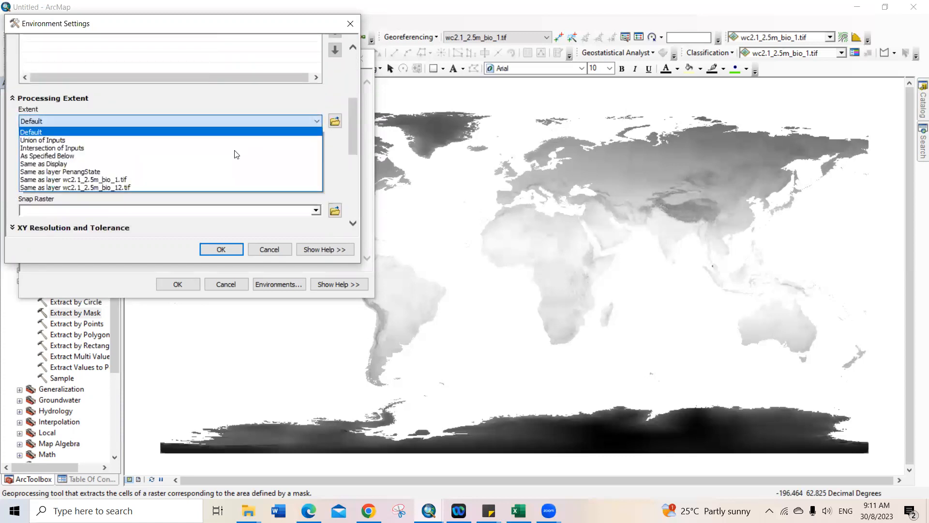
click(86, 171)
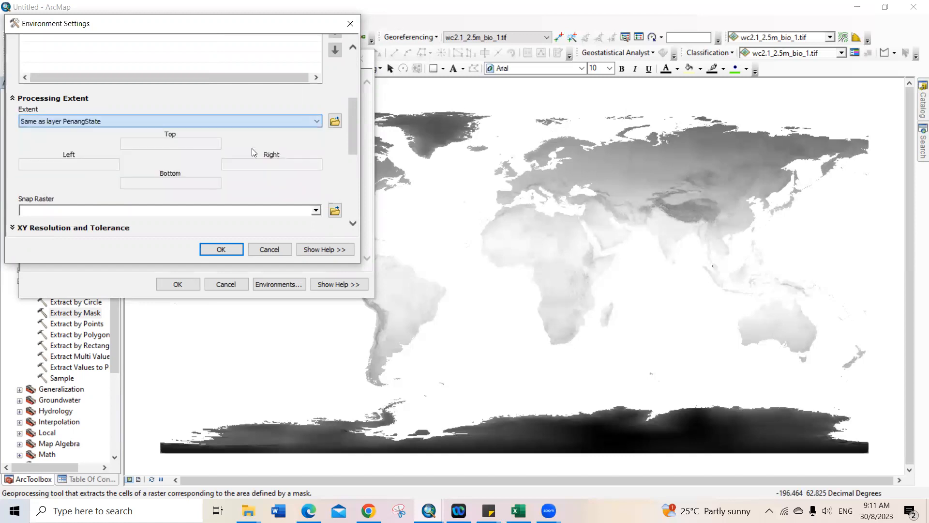
Set the raster analysis cell size to Same as layer wc2.1_2.5m_bio_1.tif, accept the environment settings and run the extraction.
scroll(353, 222, down, 5)
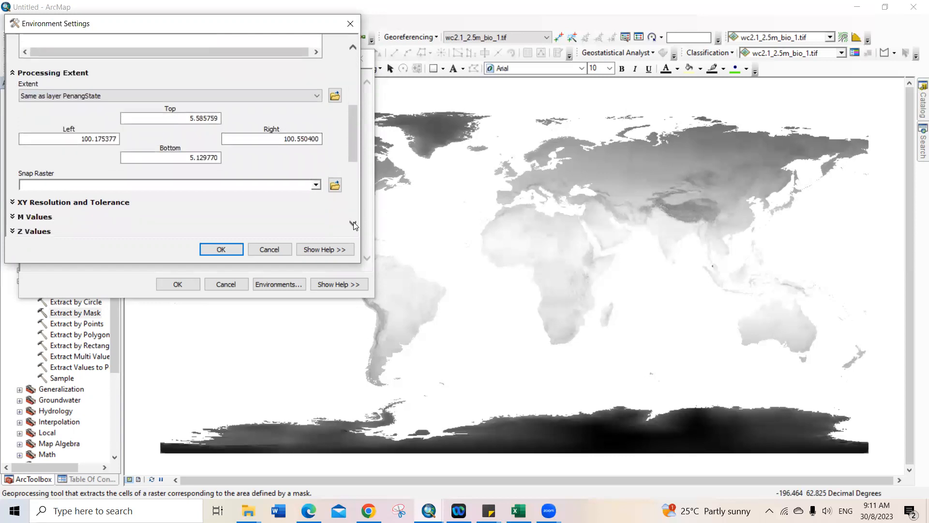
scroll(353, 221, down, 2)
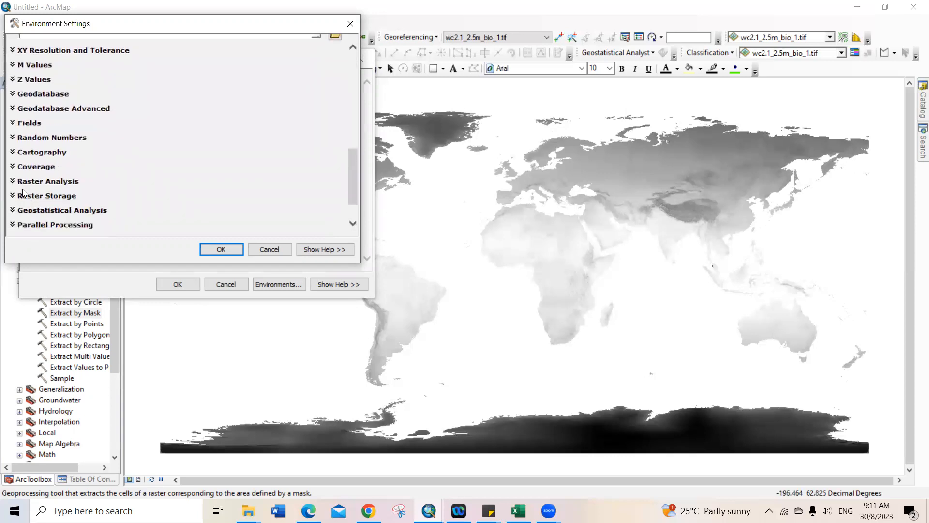
click(19, 182)
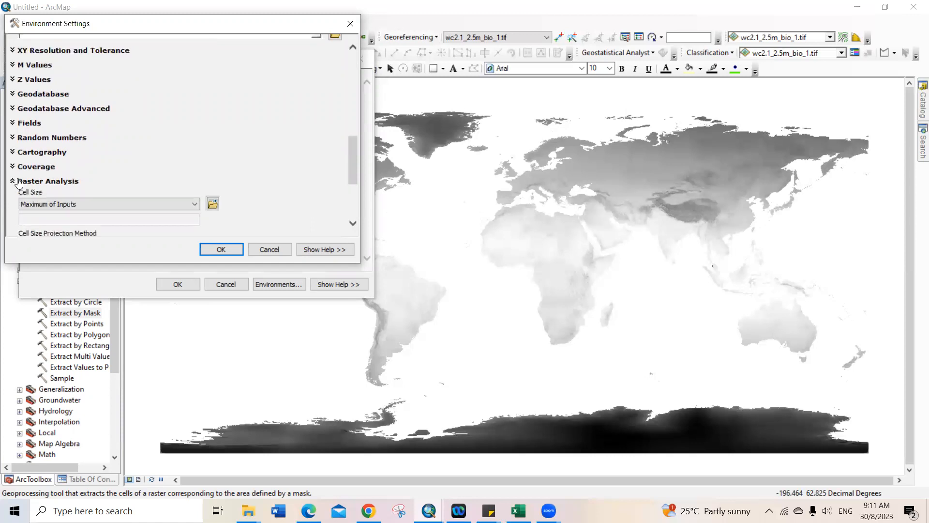
scroll(352, 225, down, 3)
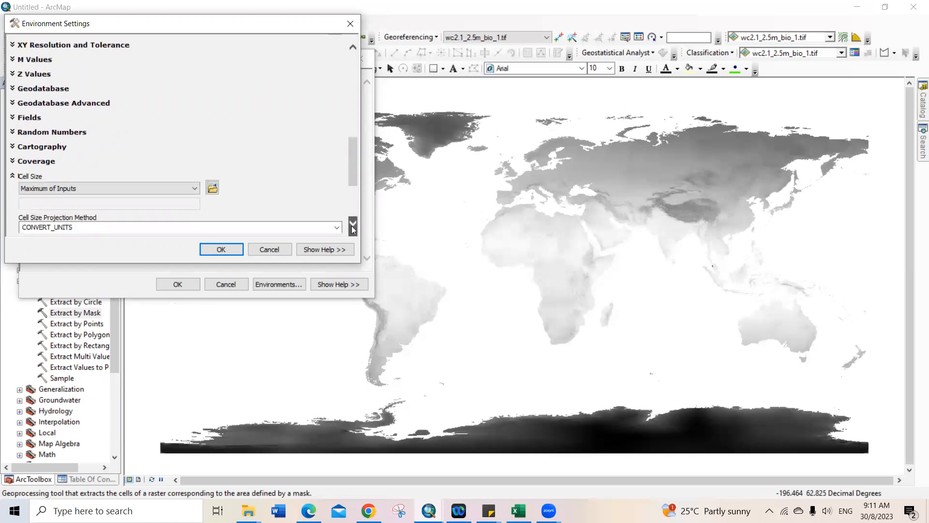
click(195, 128)
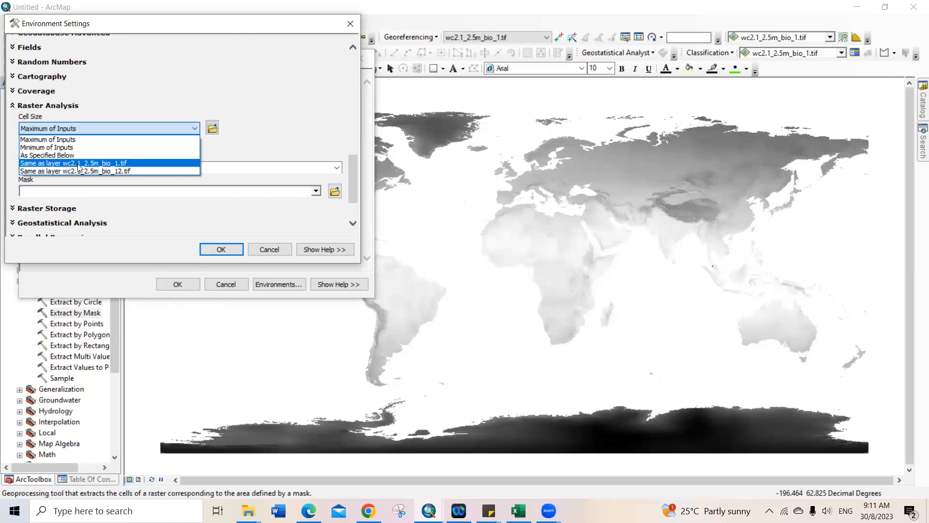
click(84, 163)
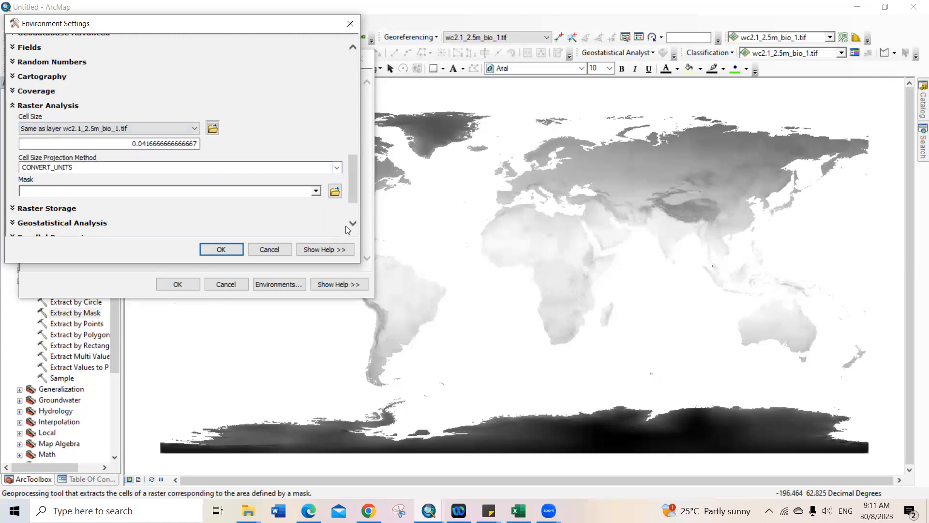
click(221, 250)
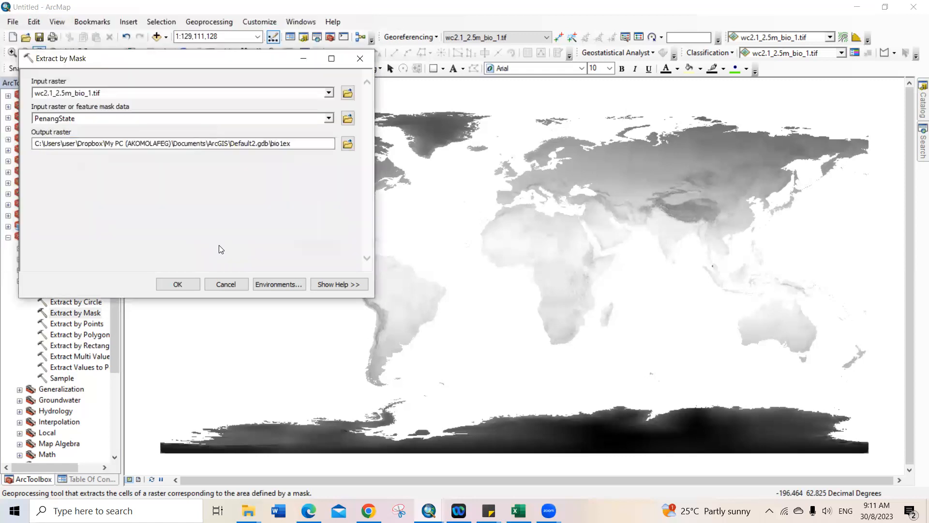
click(176, 285)
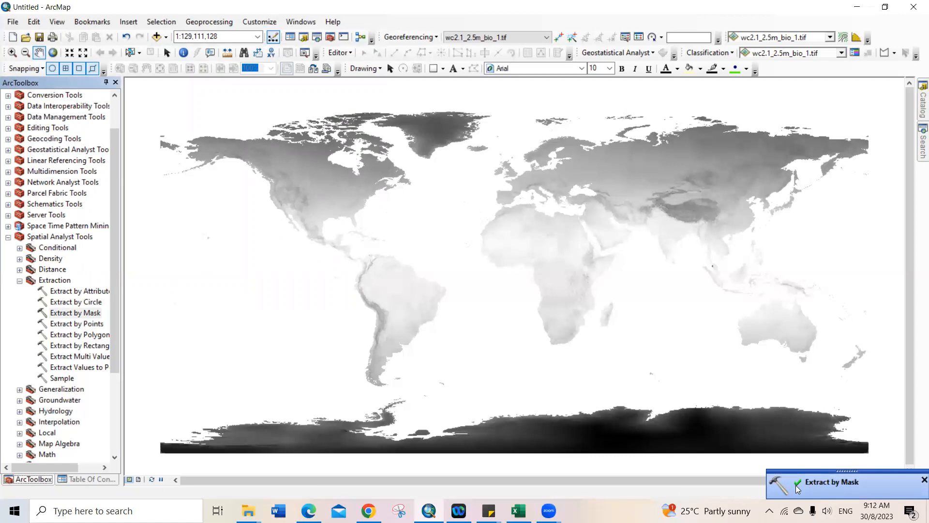
click(78, 477)
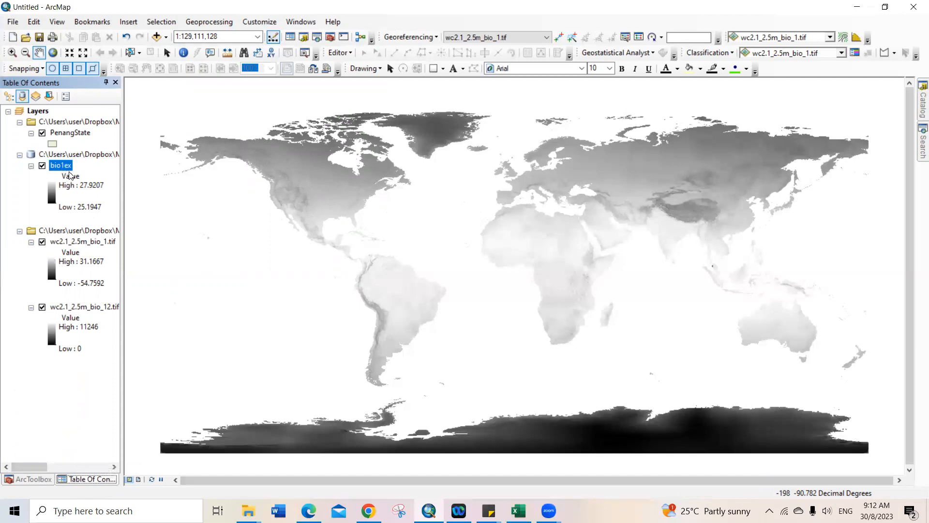
Start Extract by Mask again with wc2.1_2.5m_bio_12.tif as input raster and PenangState as mask.
click(31, 478)
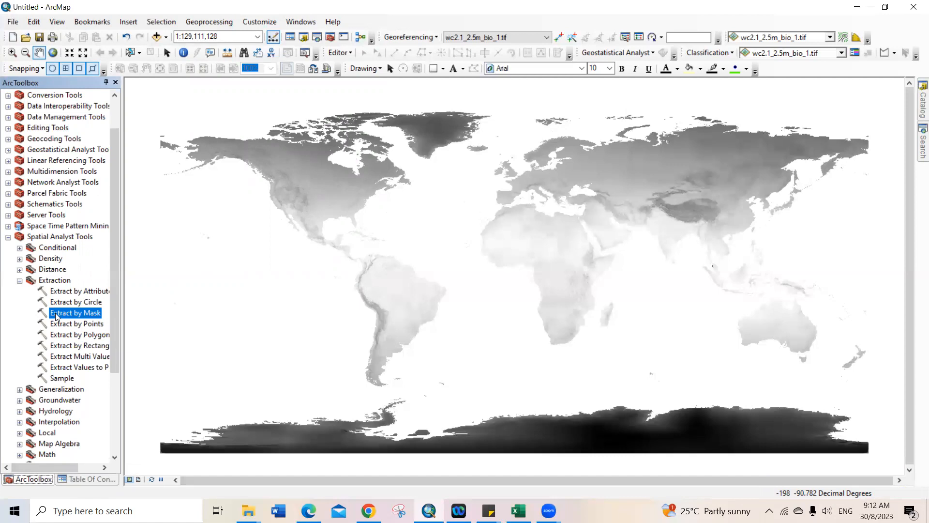
double_click(57, 314)
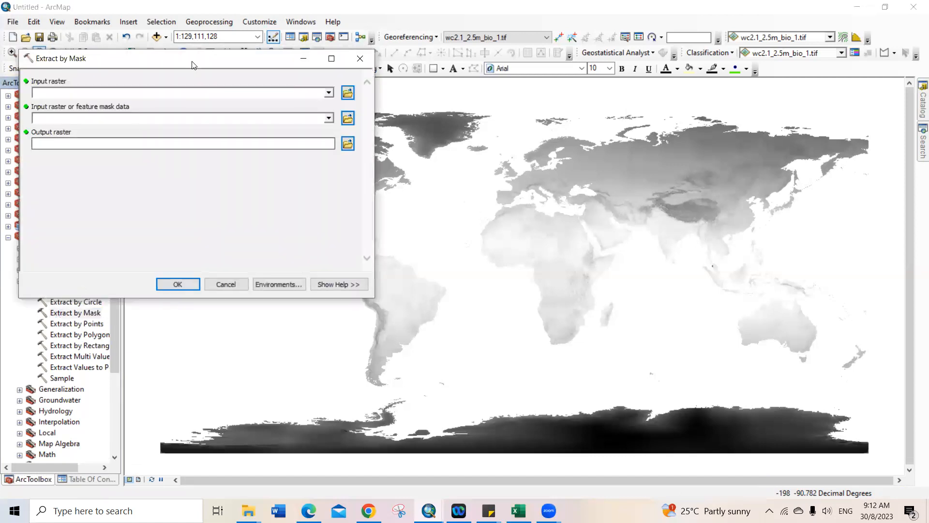
click(329, 93)
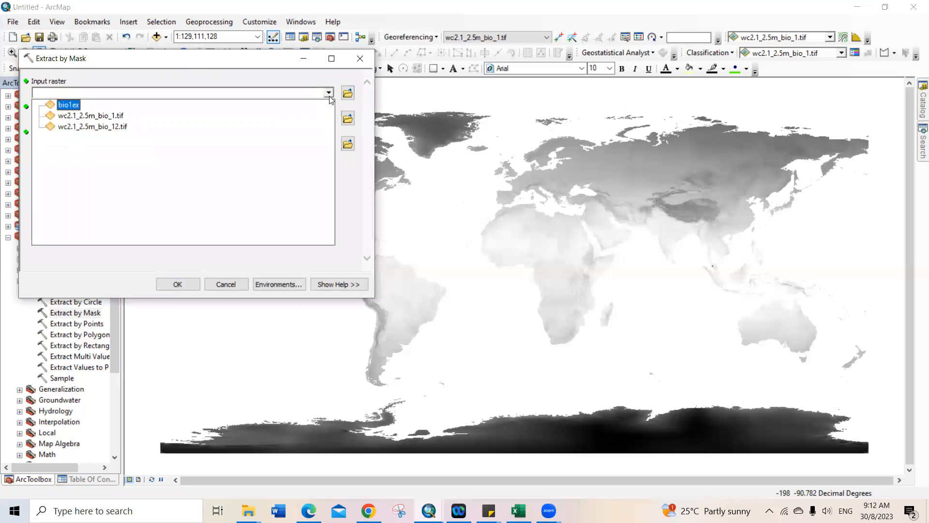
click(112, 127)
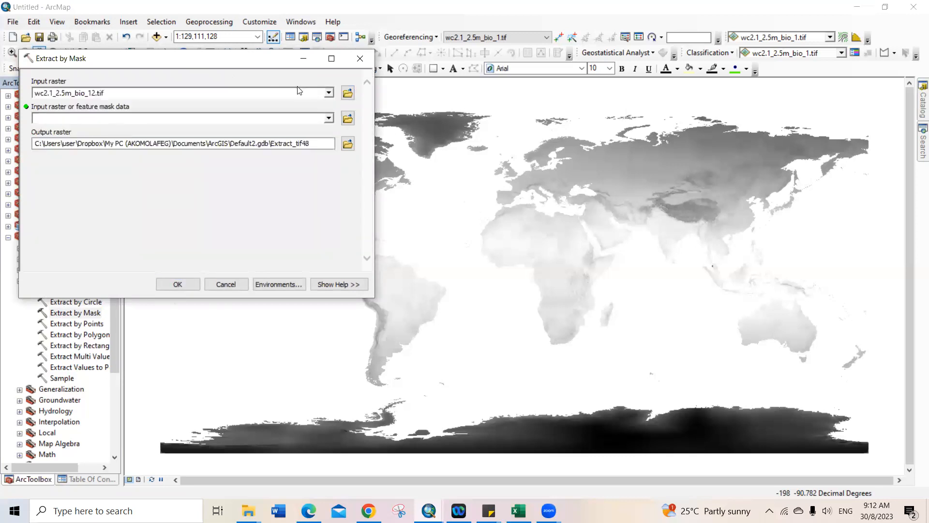
click(329, 118)
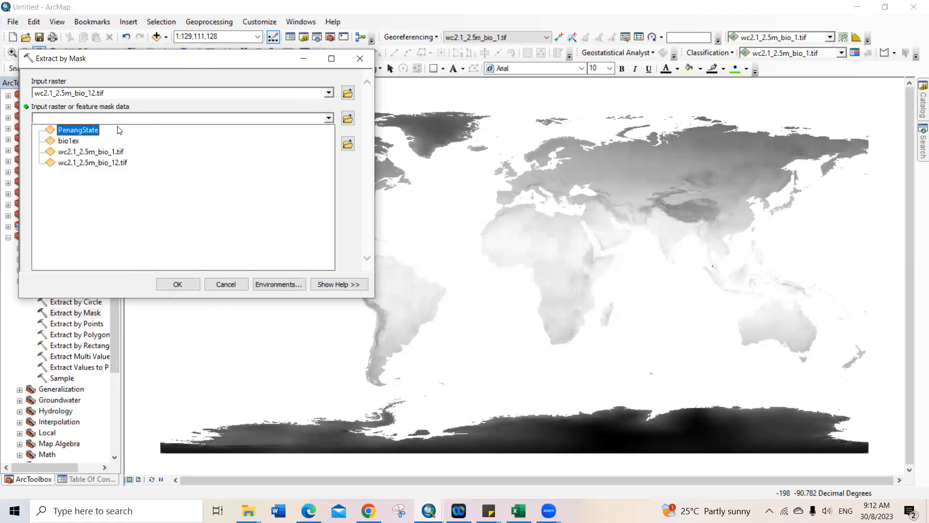
click(81, 130)
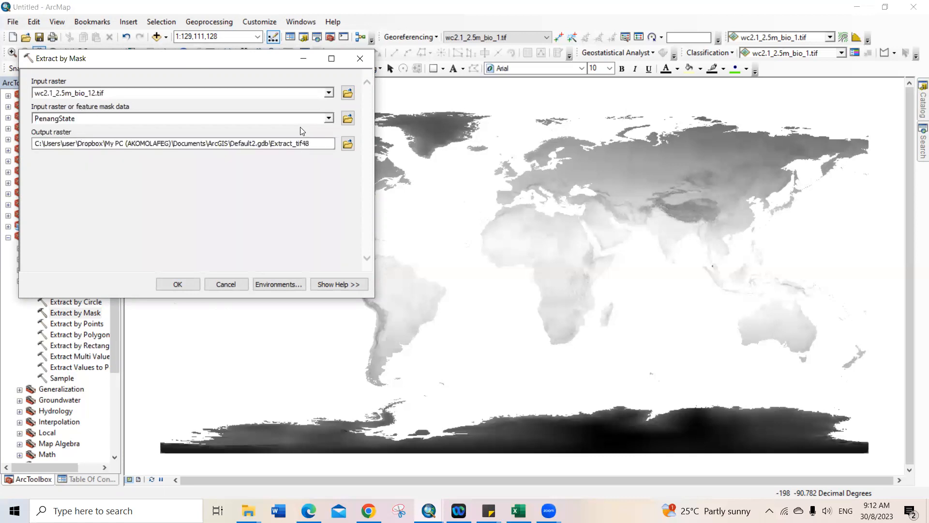
Rename the output raster to bio12ex at the end of the existing output path.
click(312, 145)
key(BackSpace)
key(BackSpace)
key(BackSpace)
key(BackSpace)
key(BackSpace)
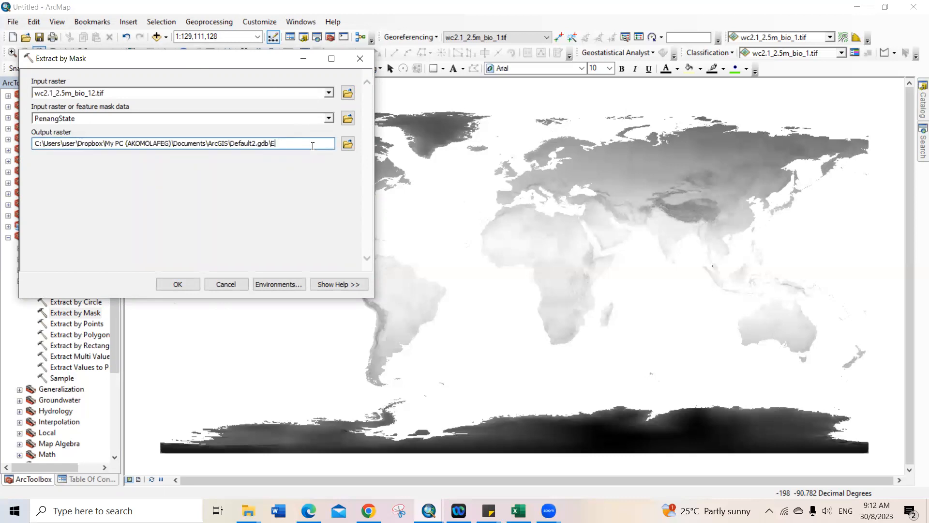
text(bio12ex)
In the environment settings for the bio_12 extraction, set the output coordinate system to Same as Layer "PenangState".
click(275, 284)
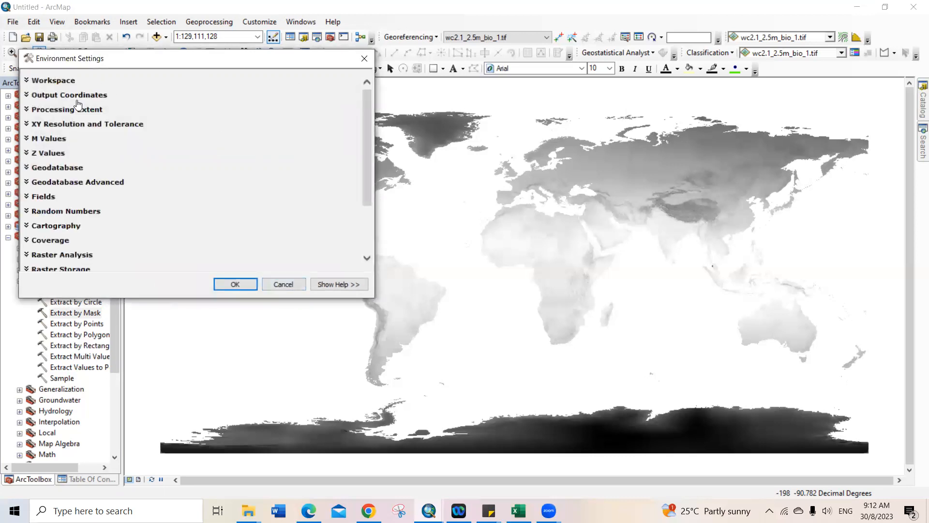
click(72, 97)
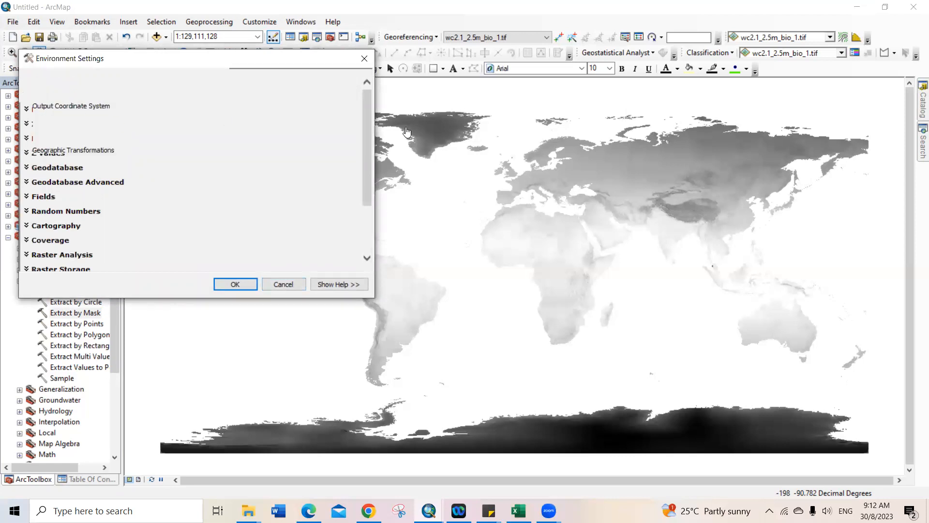
click(332, 120)
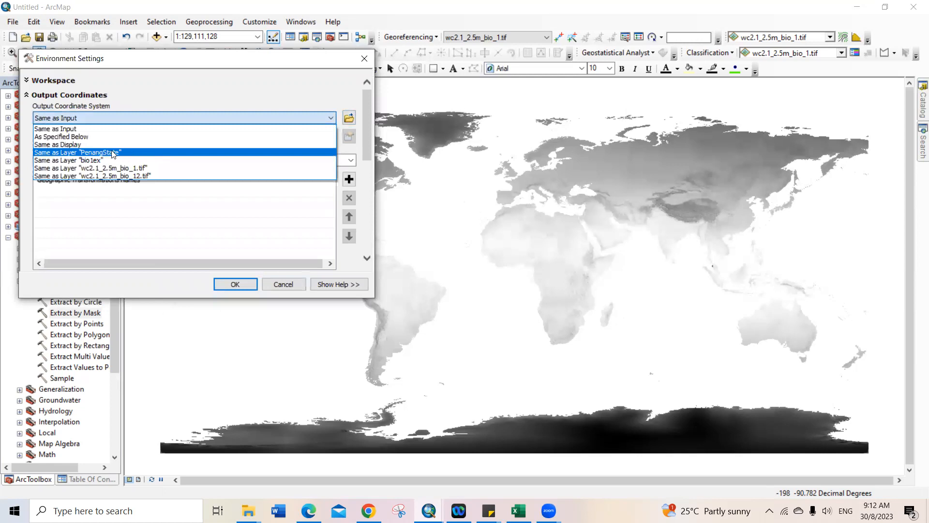
click(105, 152)
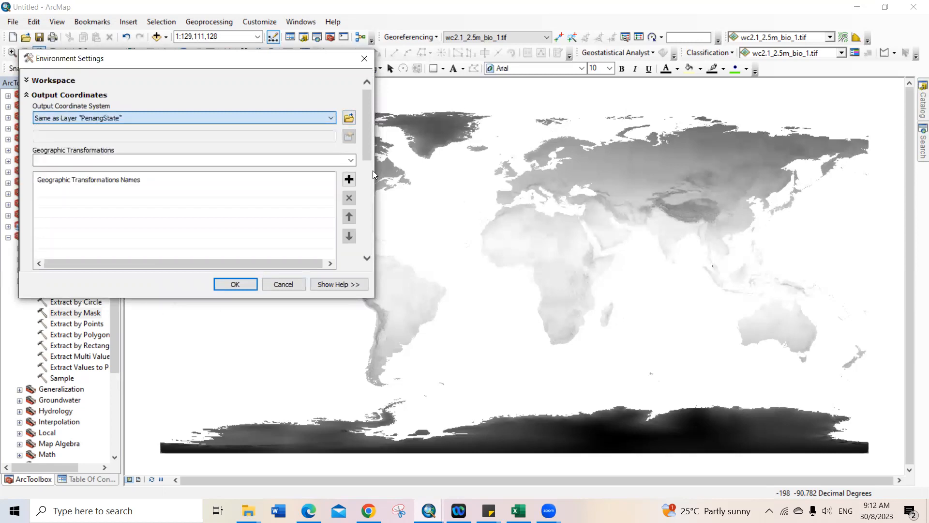
Set the processing extent of the bio_12 extraction to Same as layer PenangState.
drag(368, 147, 371, 205)
click(69, 135)
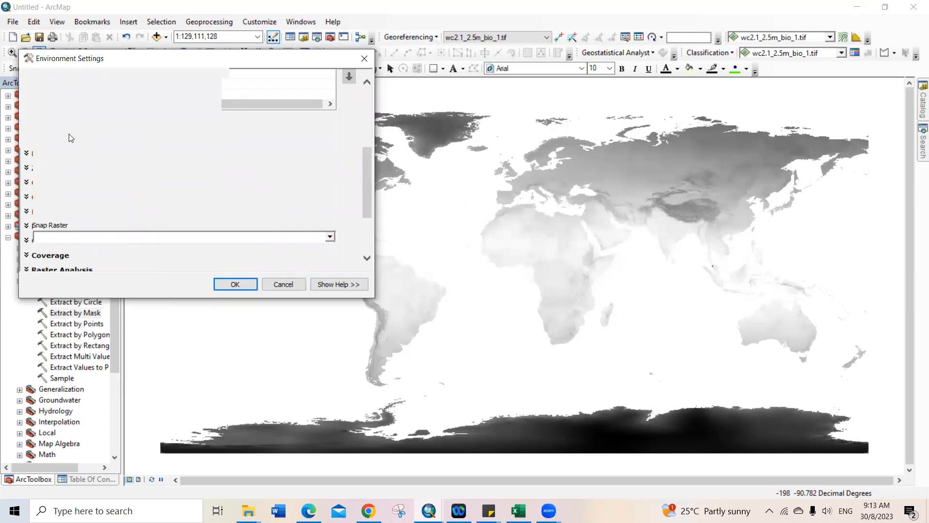
click(124, 146)
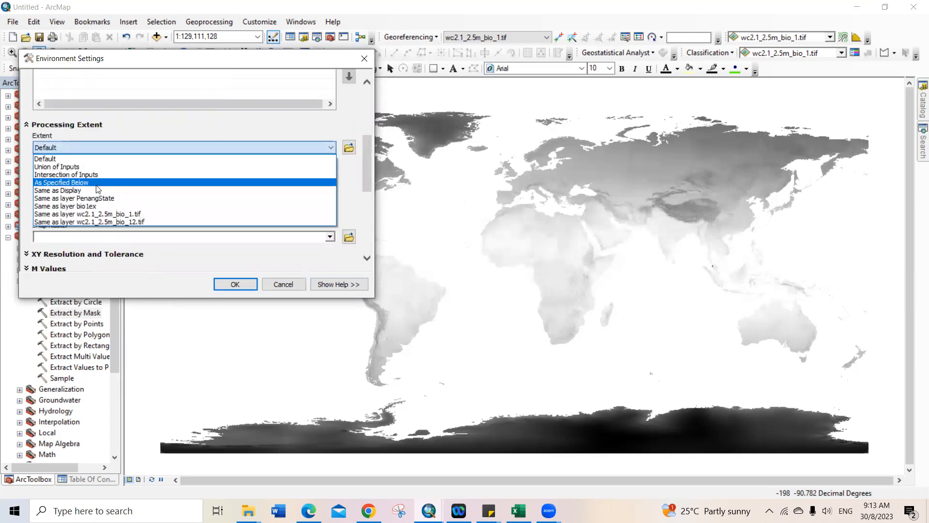
click(97, 198)
Set the raster analysis cell size to Same as layer bio1ex, accept the settings and run the bio_12 extraction.
drag(366, 154, 368, 211)
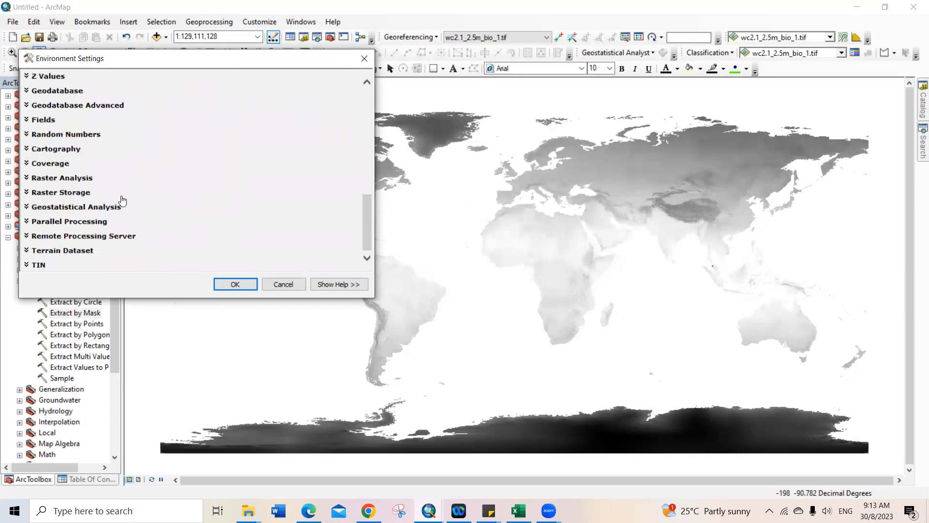
click(49, 178)
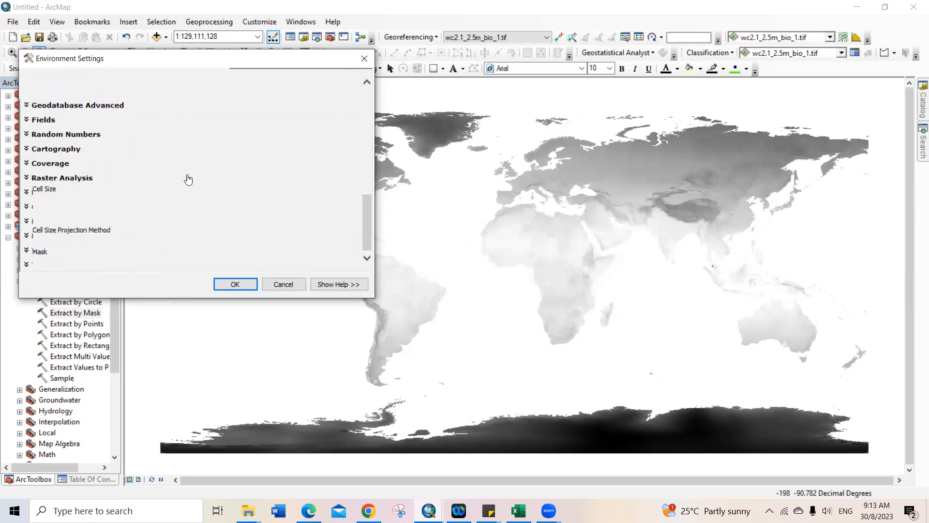
drag(368, 204, 368, 236)
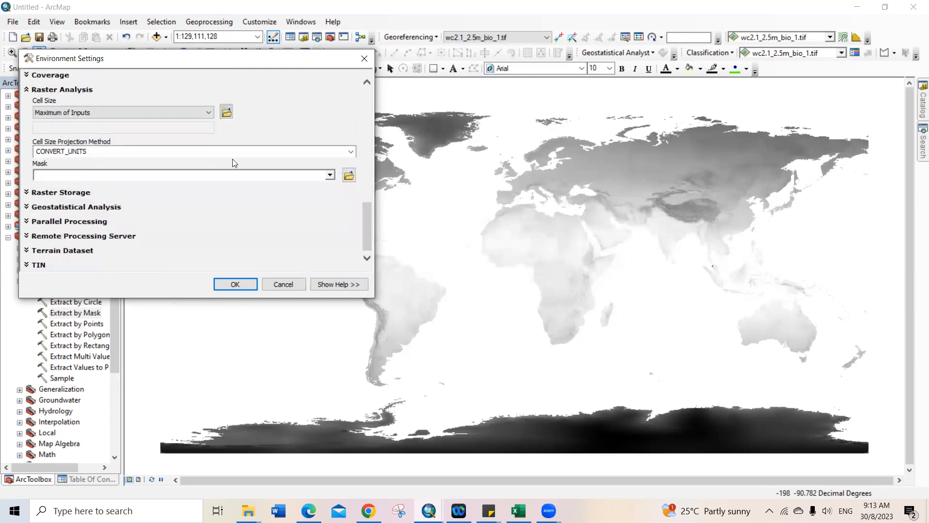
click(208, 113)
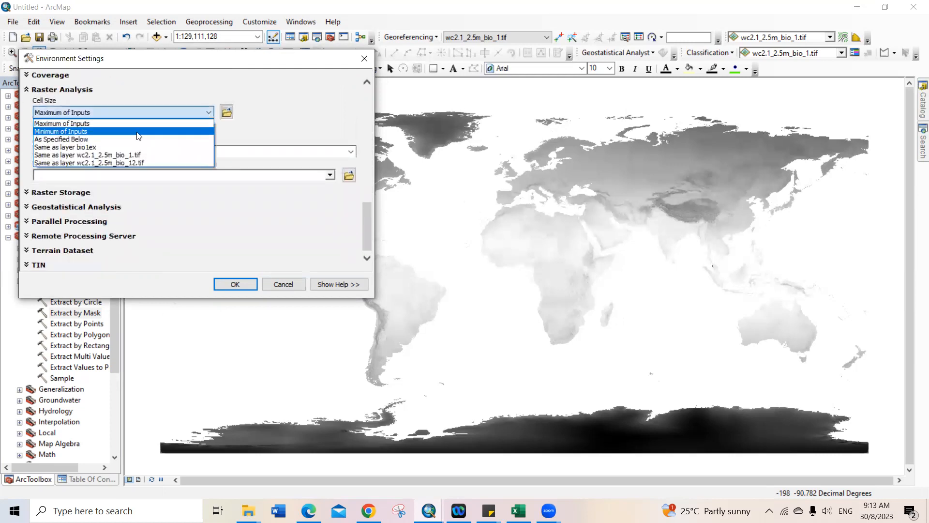
click(90, 148)
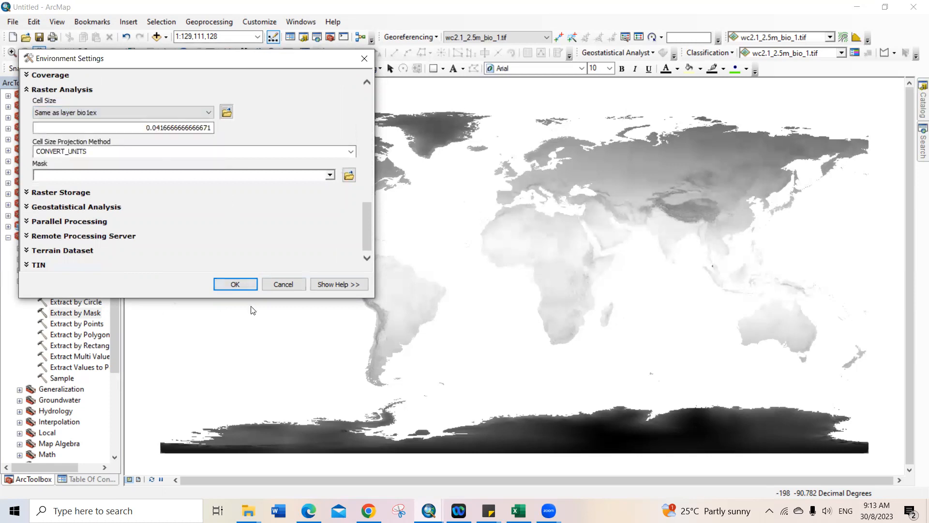
click(235, 284)
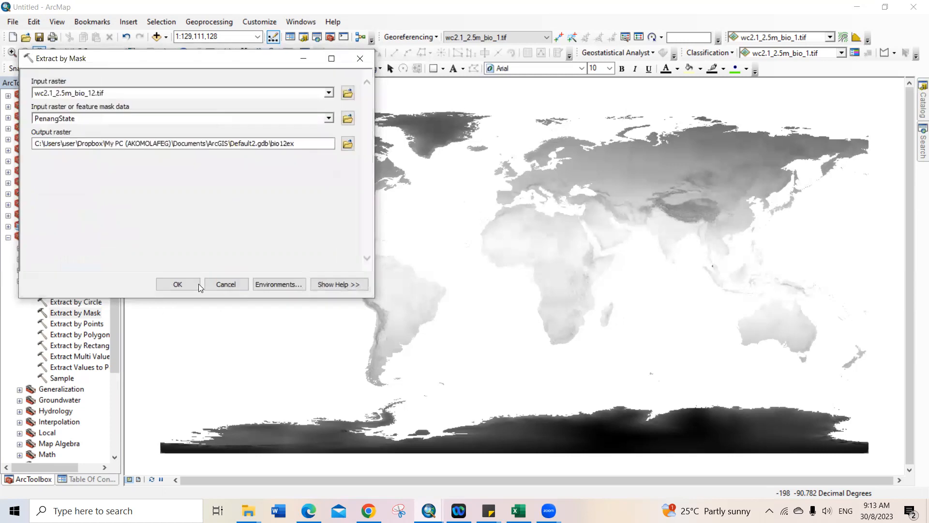
click(178, 284)
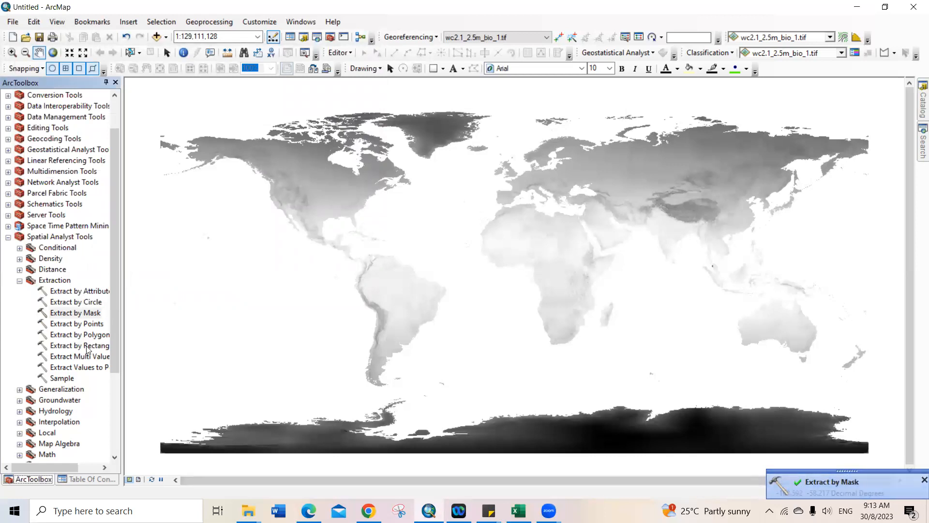
Collapse the Spatial Analyst toolset and remove the two global WorldClim layers, wc2.1_2.5m_bio_1.tif and wc2.1_2.5m_bio_12.tif, from the map.
click(8, 237)
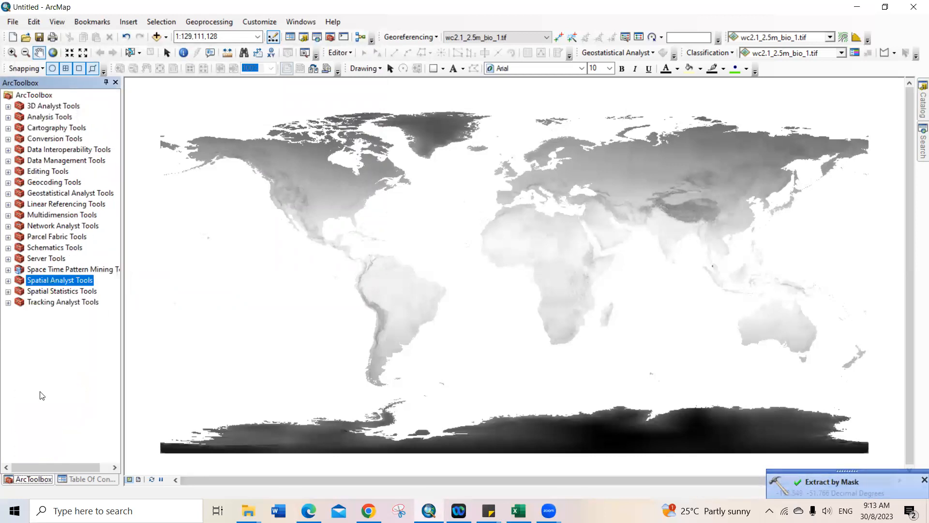
click(76, 480)
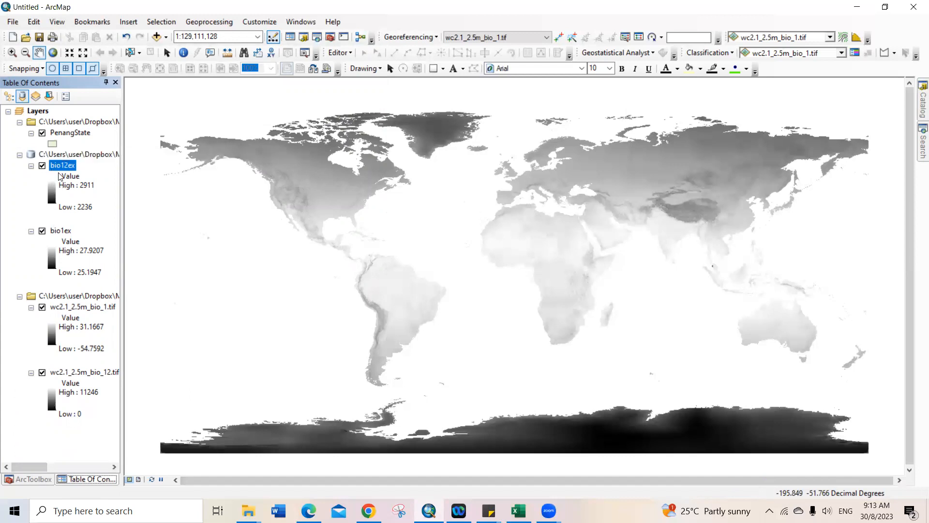
right_click(69, 309)
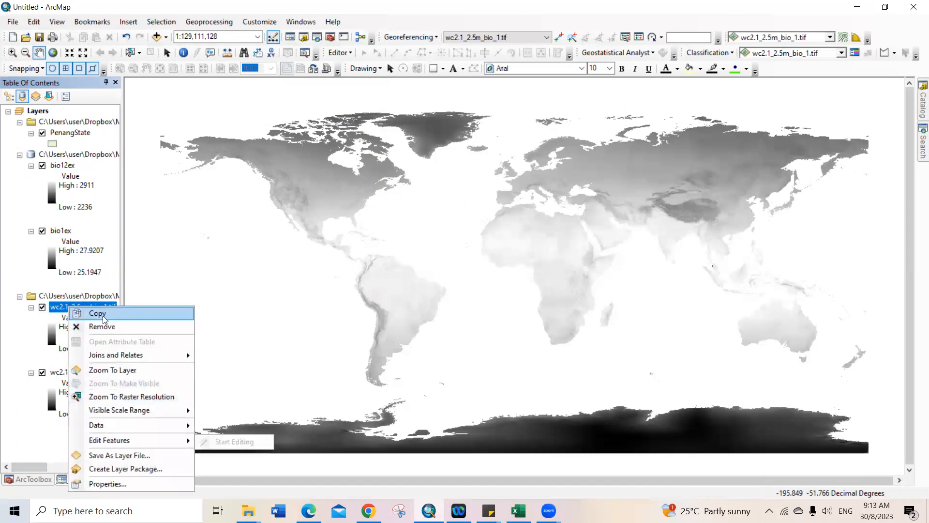
click(92, 326)
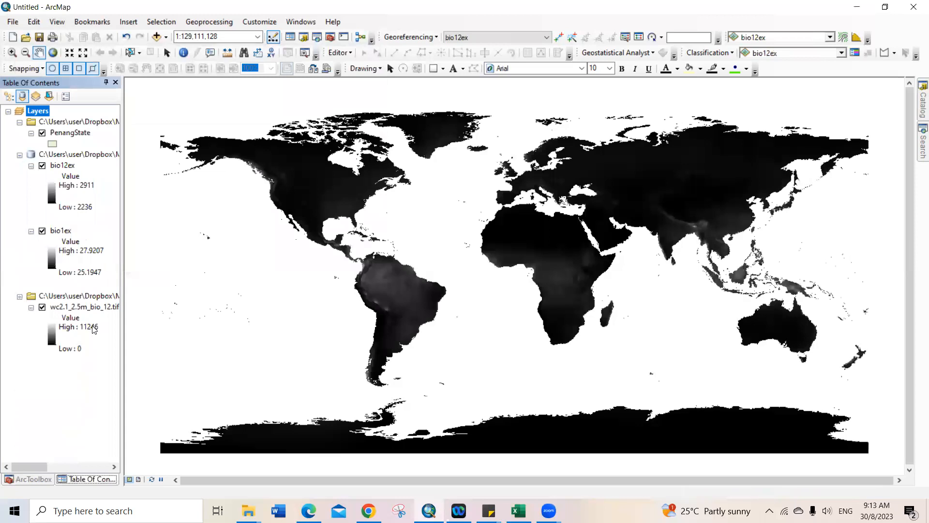
click(84, 311)
right_click(85, 311)
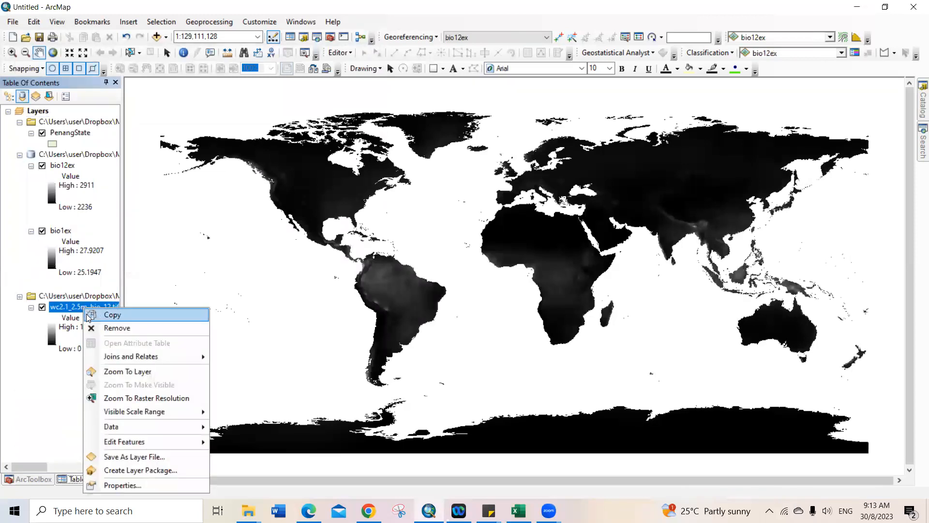
click(99, 329)
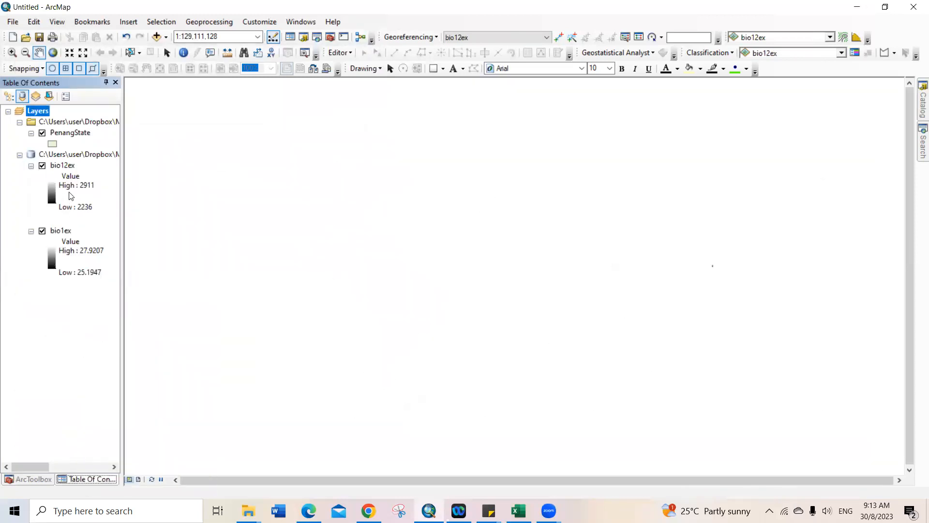
Zoom the map to the extent of the clipped bio12ex layer.
right_click(60, 168)
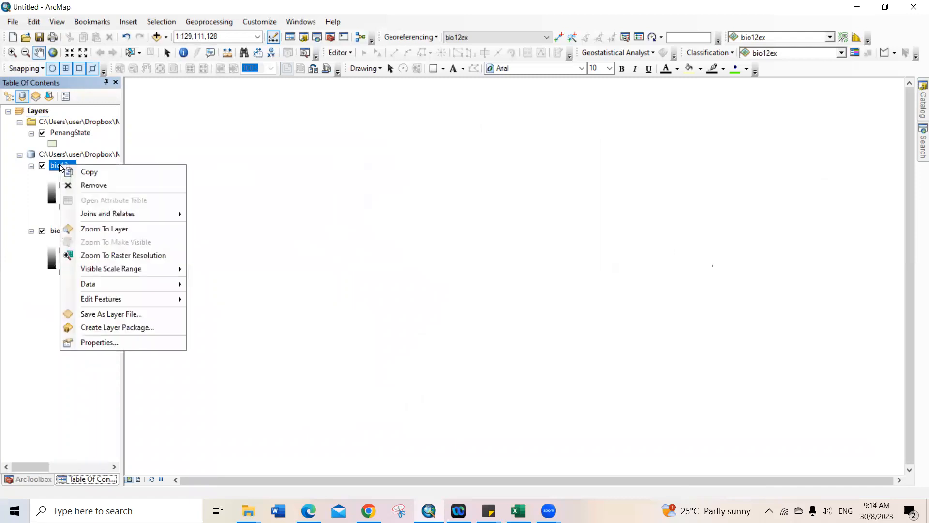
click(102, 230)
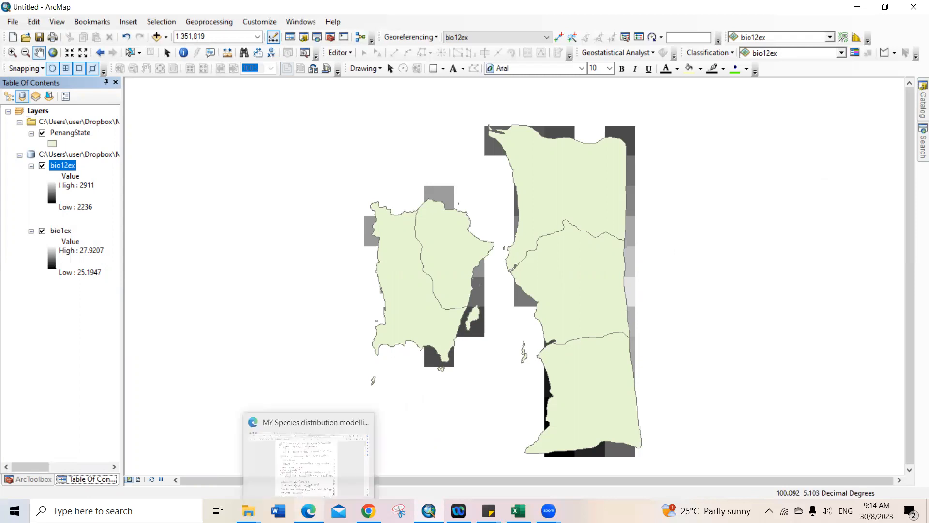
Switch to the species distribution modelling PDF in Edge and read the notes on environment settings and exporting the extracted layers.
click(308, 511)
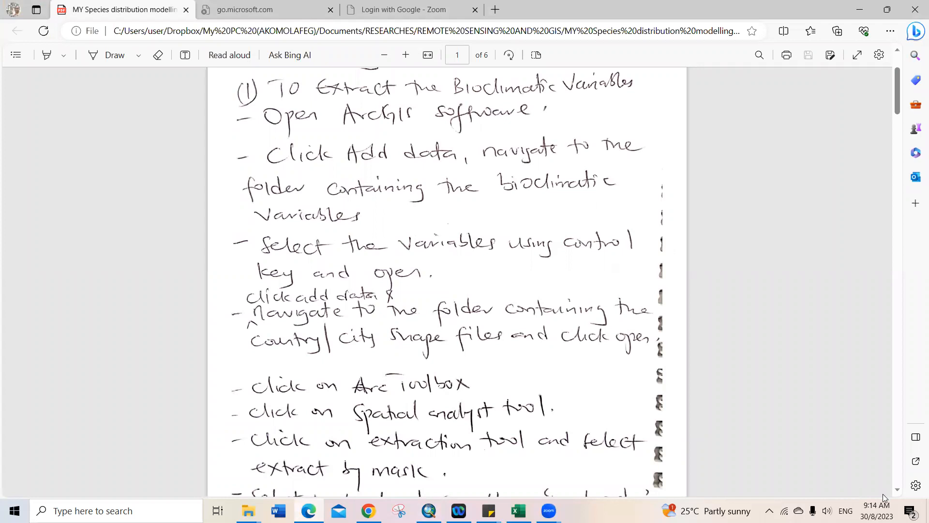
scroll(896, 491, down, 6)
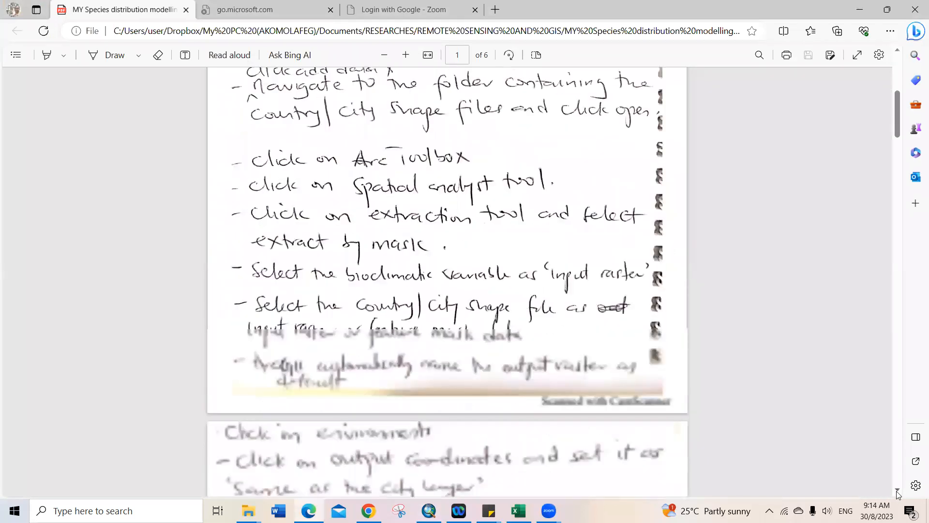
scroll(897, 491, down, 1)
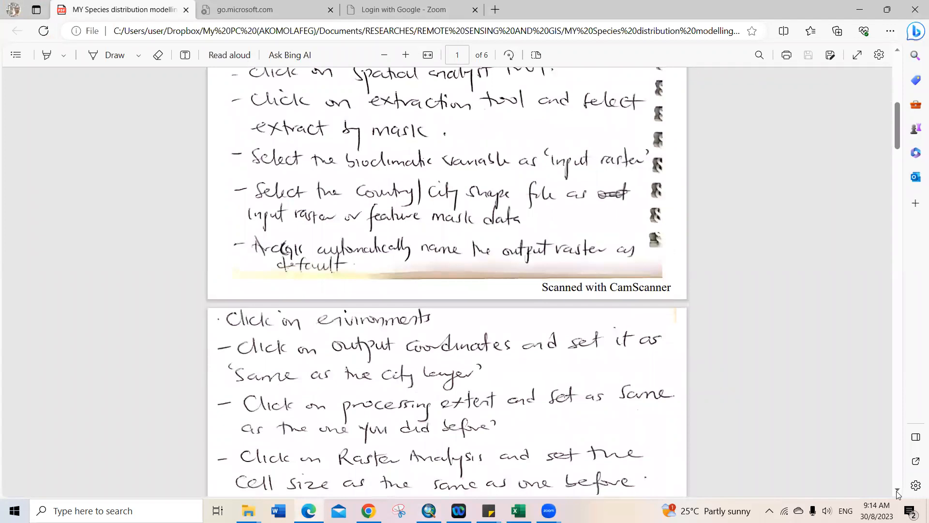
scroll(897, 491, down, 4)
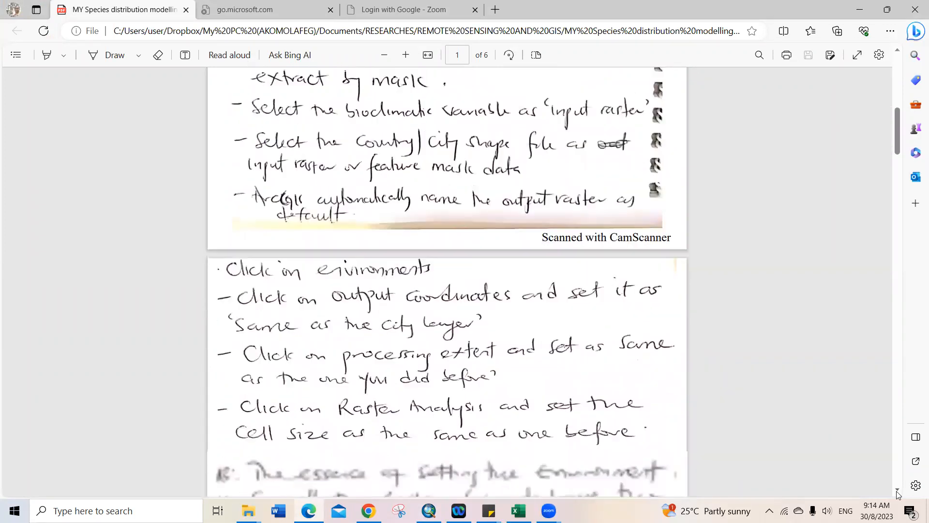
scroll(896, 491, down, 1)
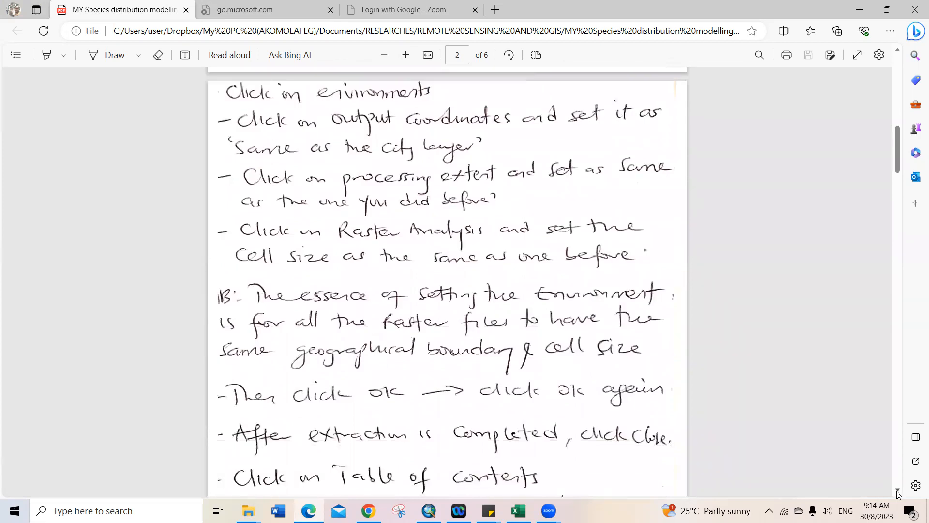
scroll(898, 494, down, 3)
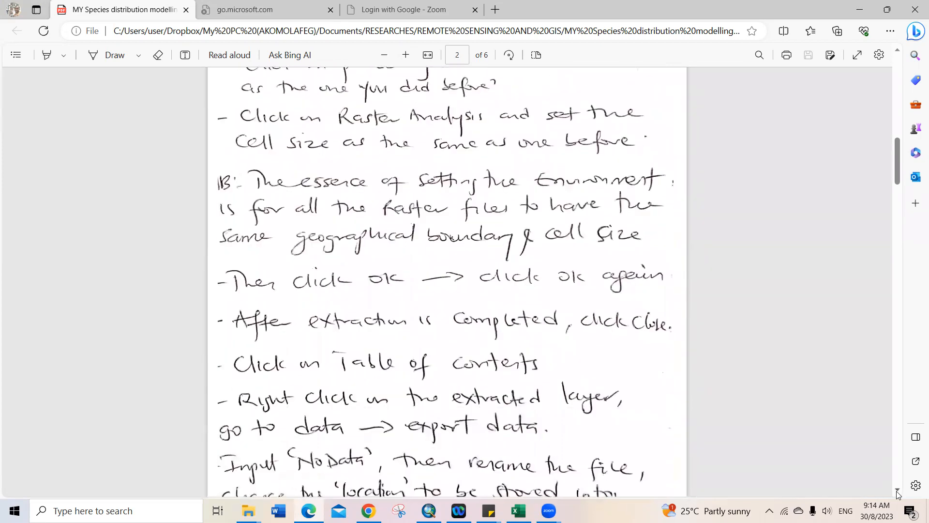
scroll(899, 494, down, 2)
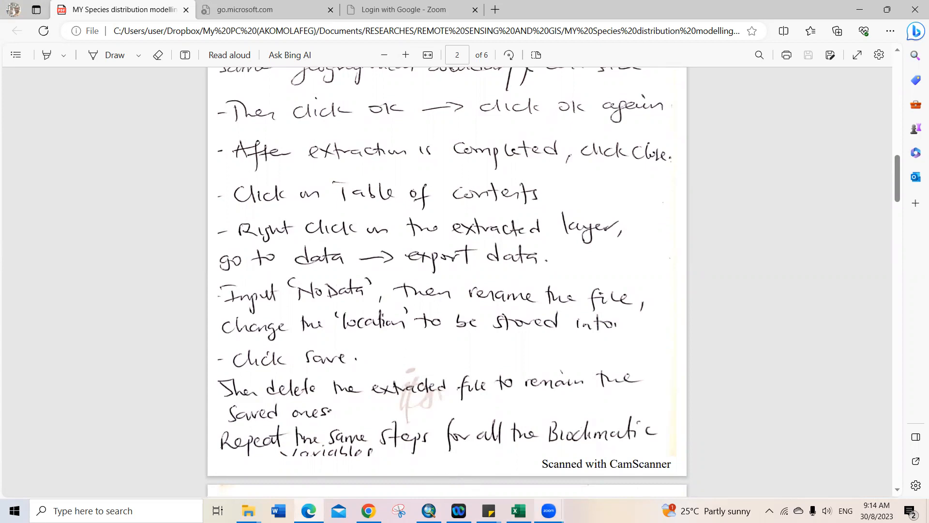
Switch back to ArcMap and export the bio1ex raster as TIFF bio1ex1.tif with NoData as "NoData", adding the result to the map.
mouse_move(549, 510)
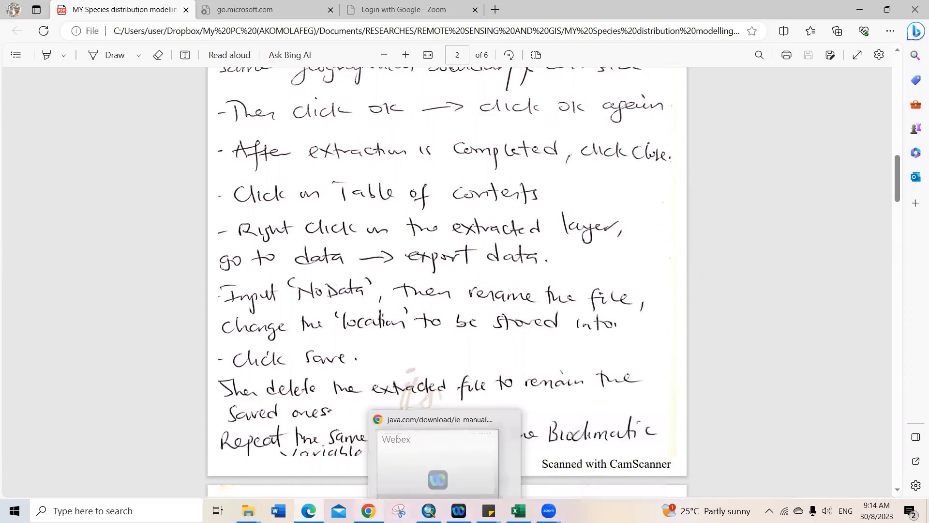
click(429, 511)
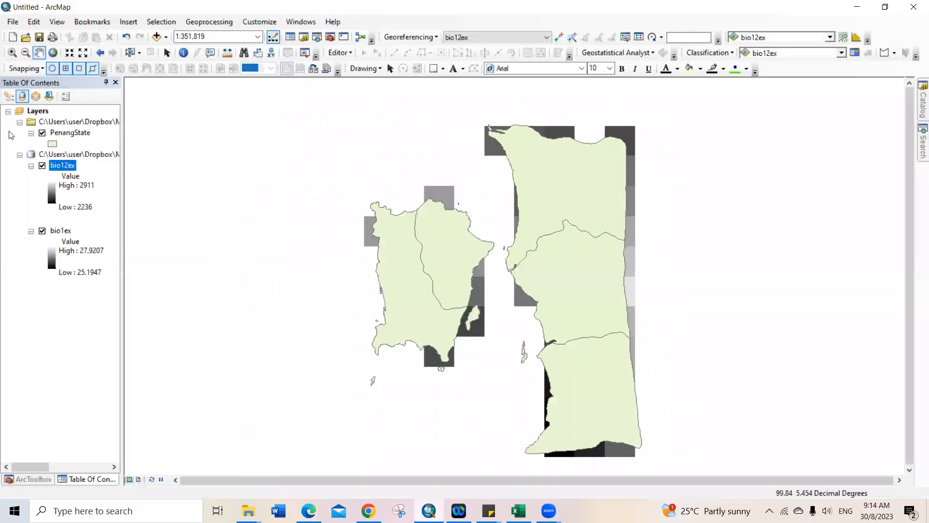
right_click(58, 231)
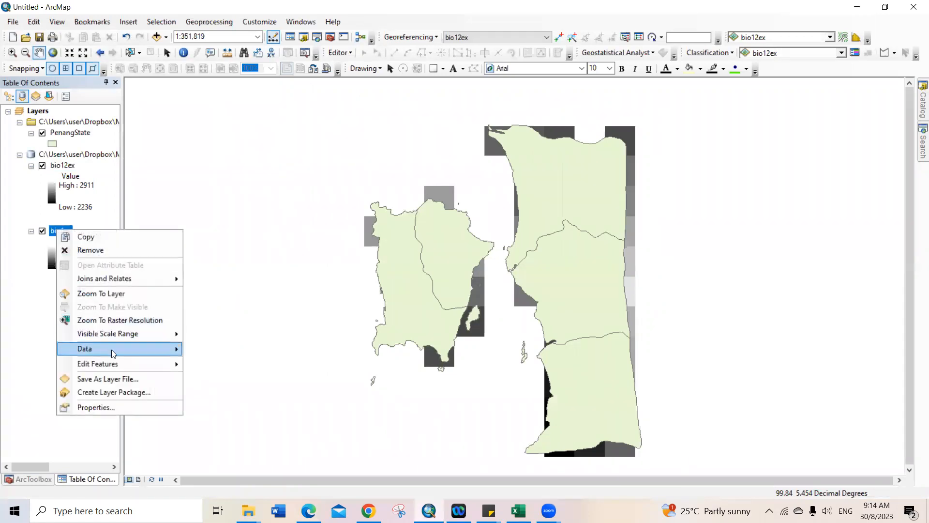
mouse_move(120, 351)
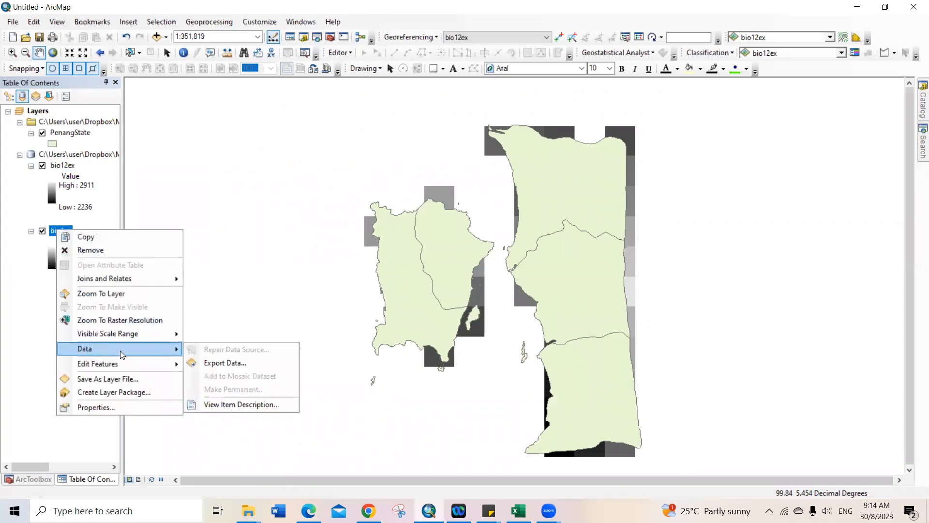
click(219, 365)
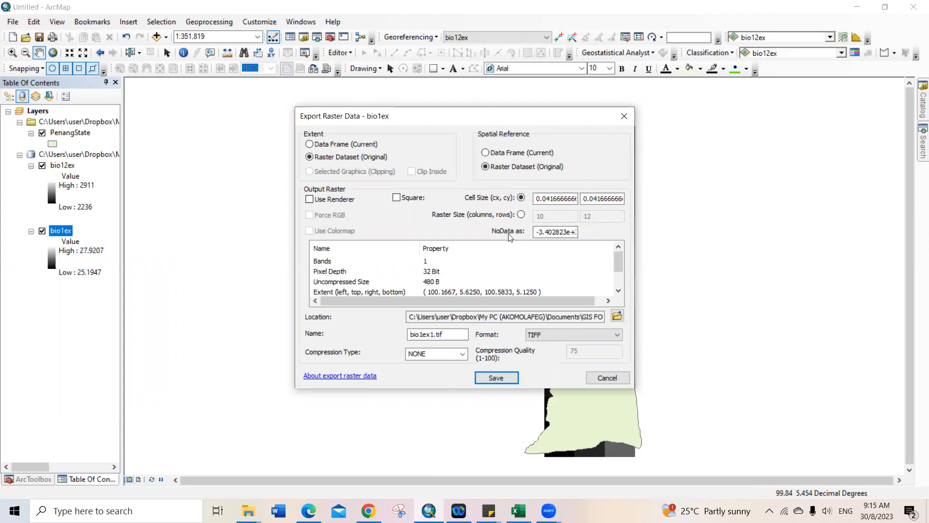
drag(537, 232, 607, 246)
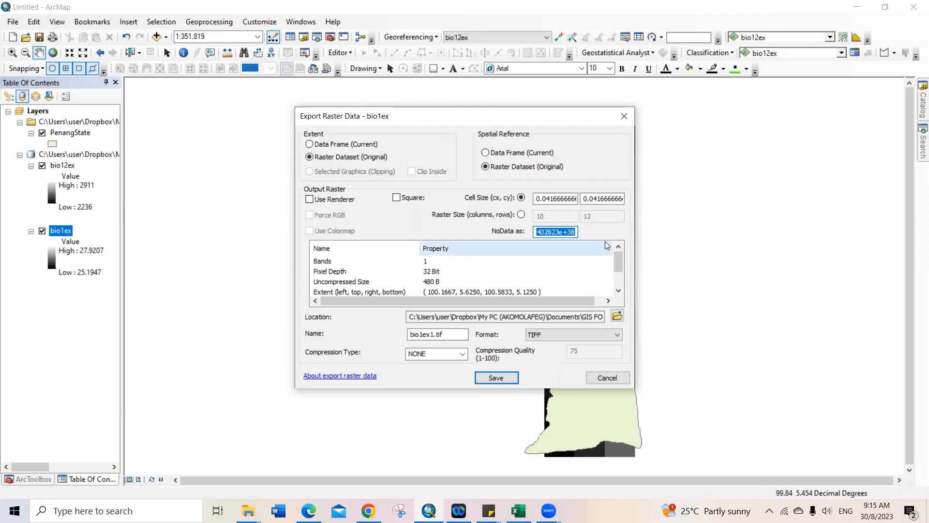
key(BackSpace)
text(NoData)
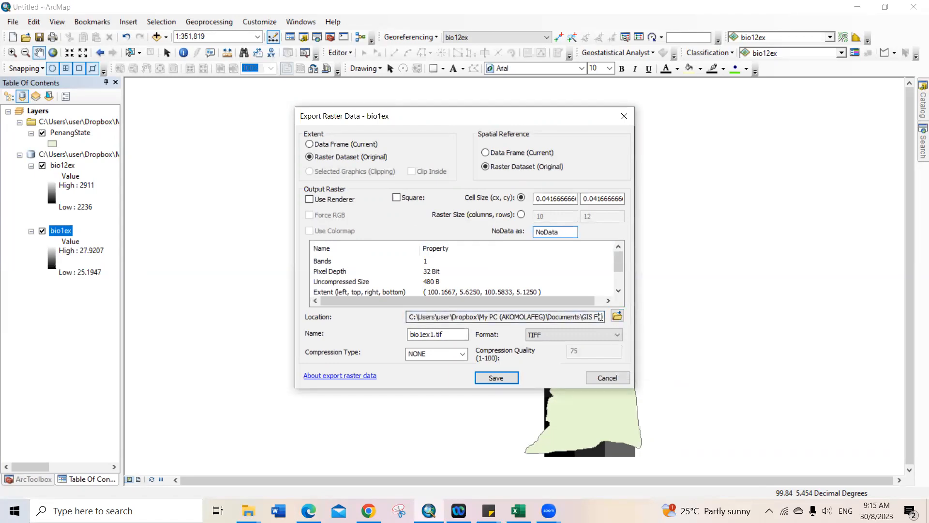
click(600, 317)
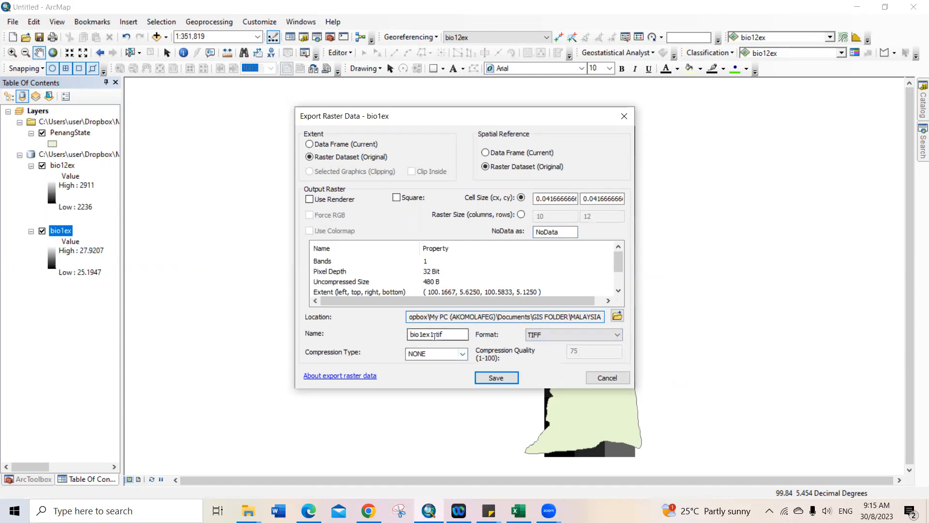
click(497, 379)
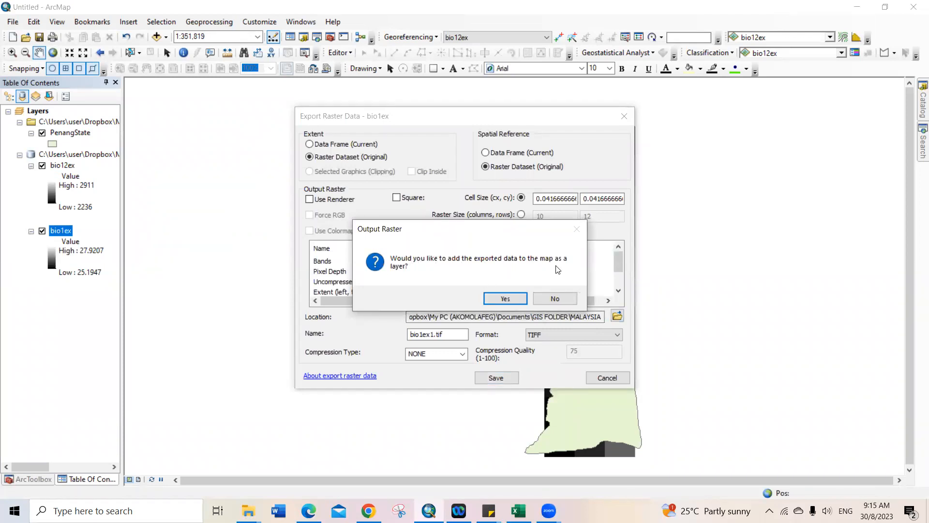
click(506, 299)
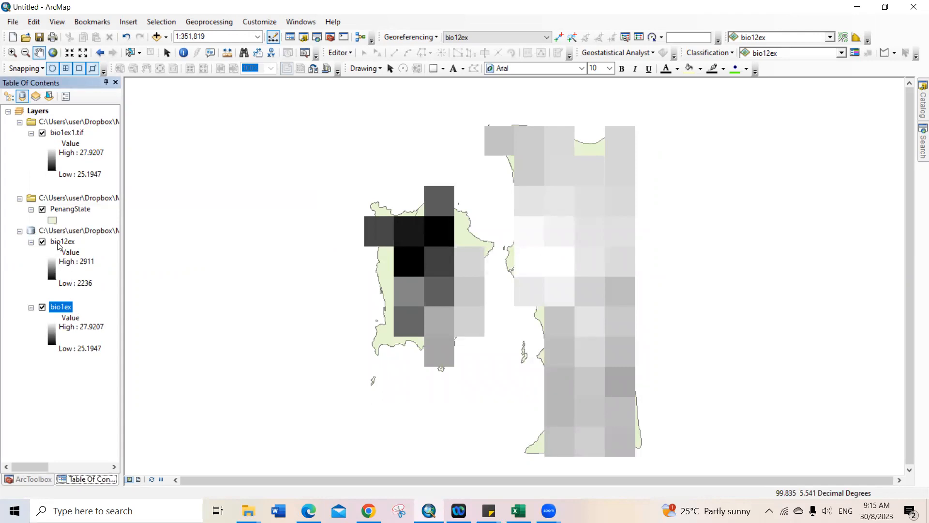
Export the bio12ex raster as TIFF bio12ex1.tif with NoData as "NoData" and add the result to the map.
right_click(58, 242)
mouse_move(154, 365)
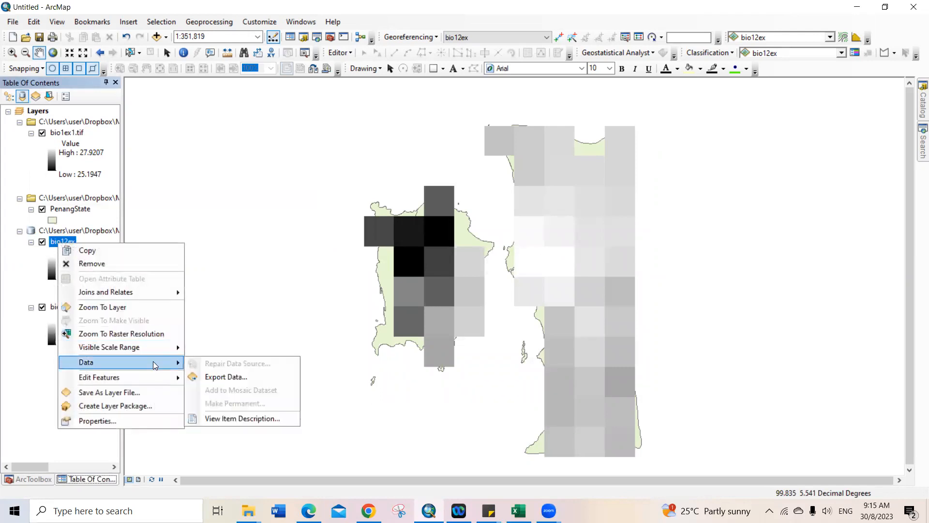
click(212, 378)
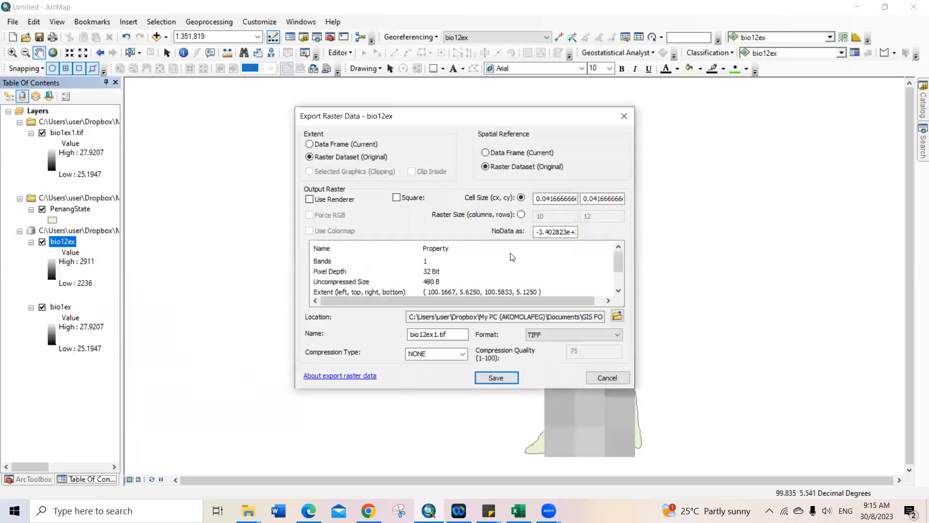
drag(537, 231, 608, 238)
key(BackSpace)
text(NoData)
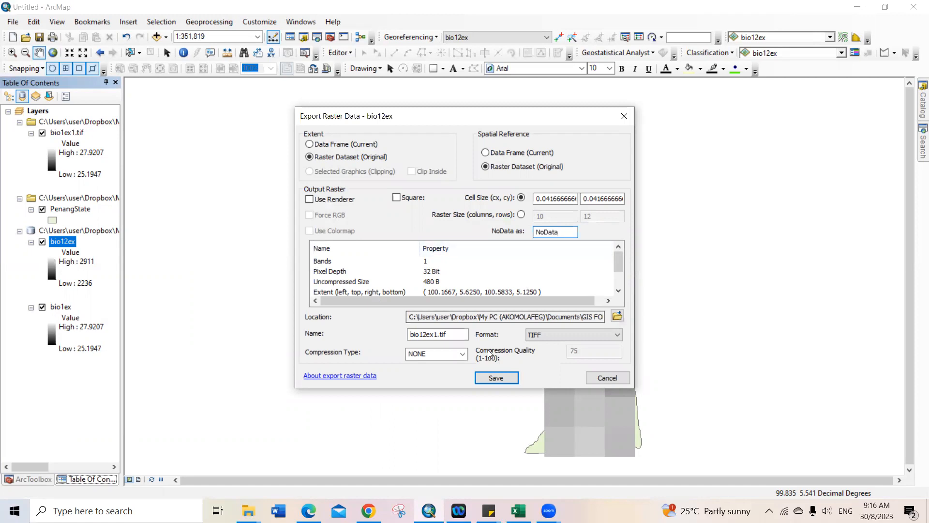
click(503, 380)
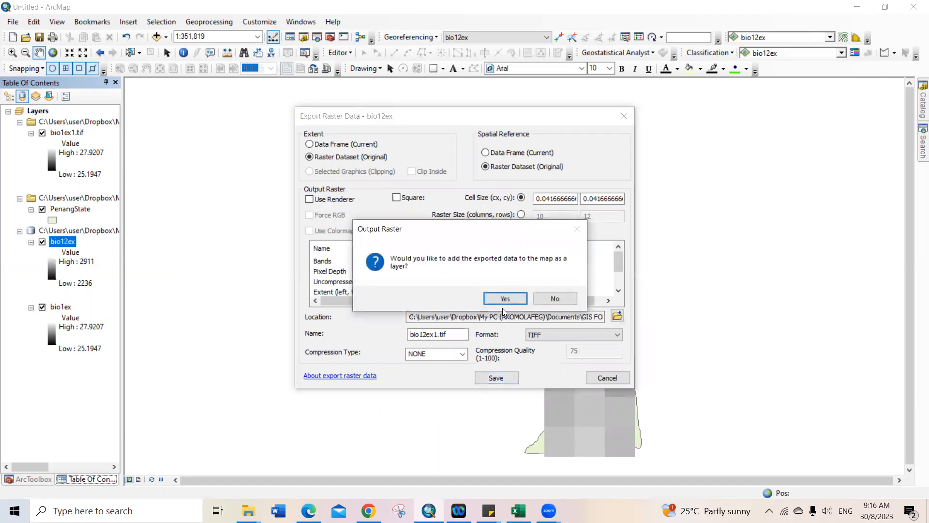
click(504, 299)
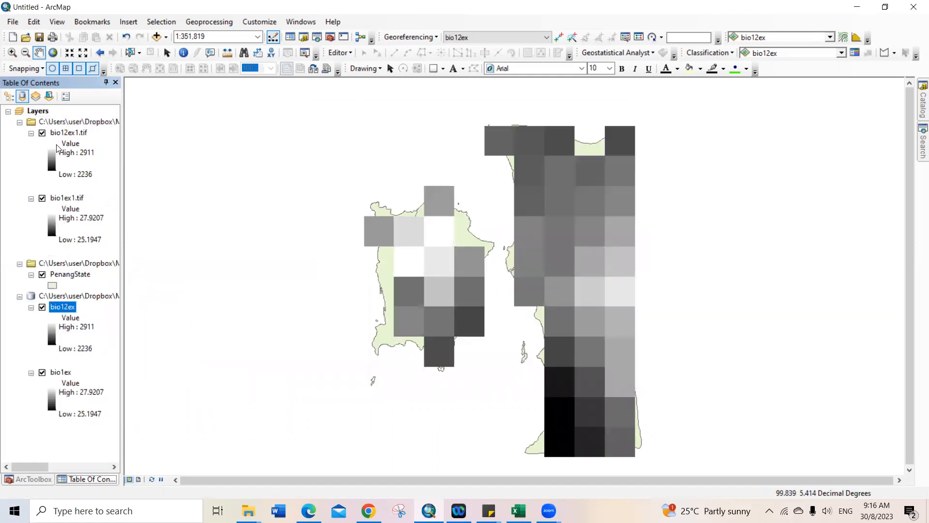
Remove the temporary extraction layers bio12ex and bio1ex from the map.
right_click(64, 308)
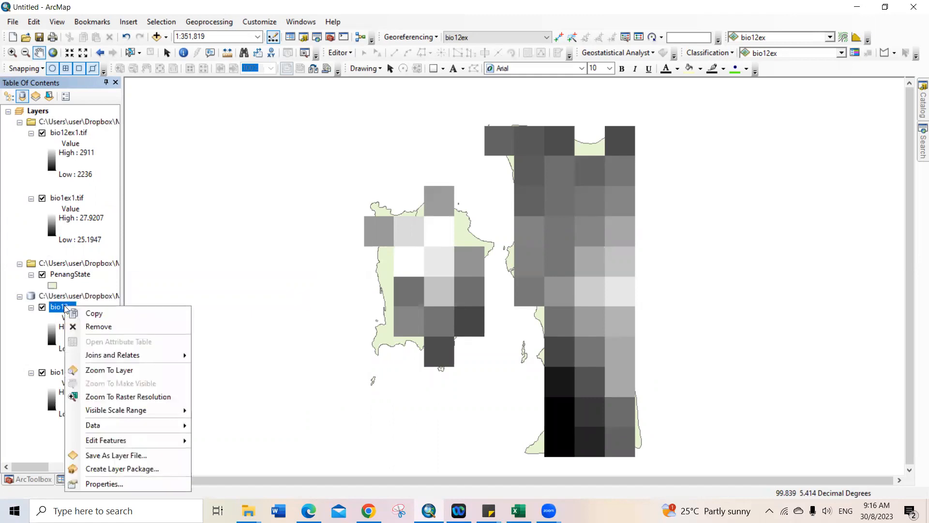
click(83, 325)
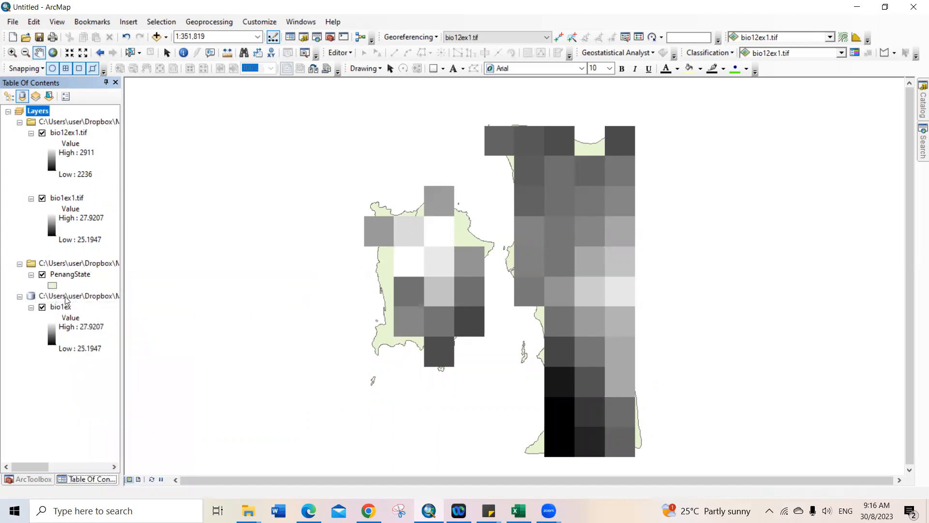
right_click(64, 308)
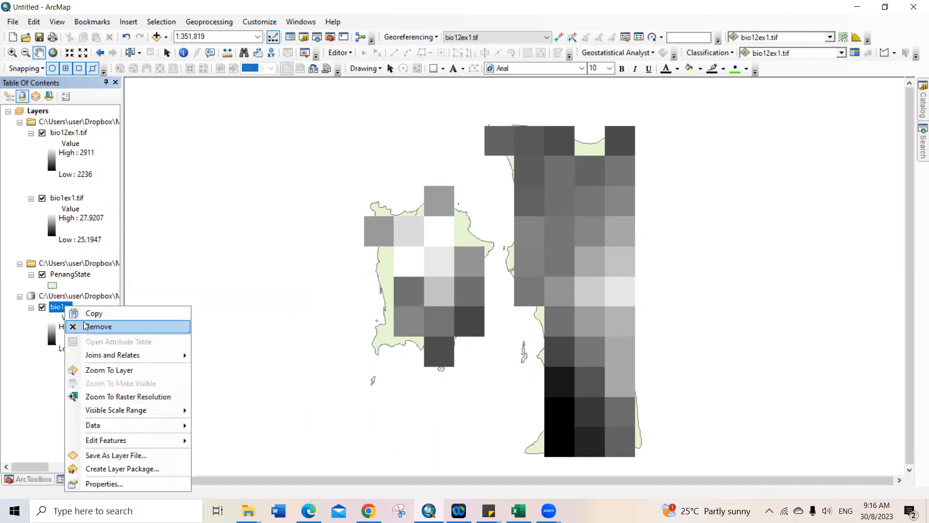
click(87, 325)
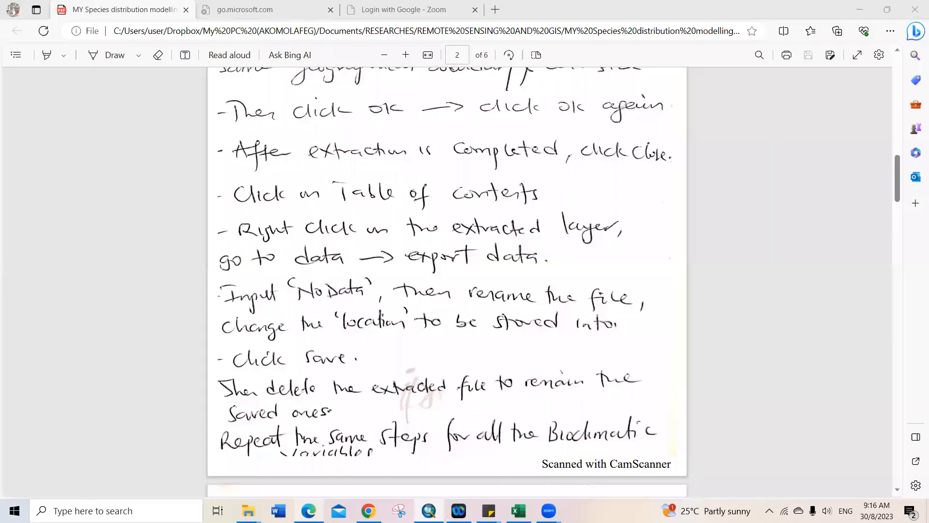
Switch to the PDF notes in Edge and read the section on converting the variables into ASCII files.
click(372, 429)
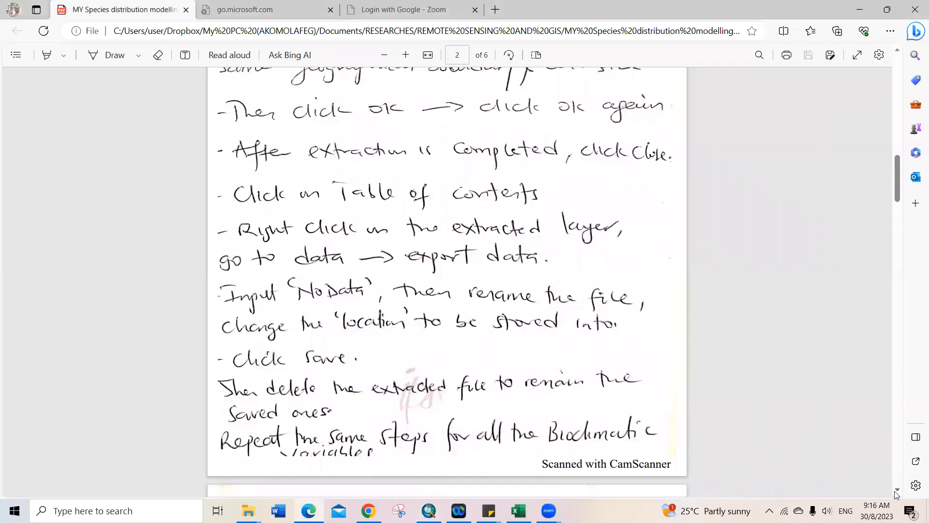
scroll(896, 493, down, 8)
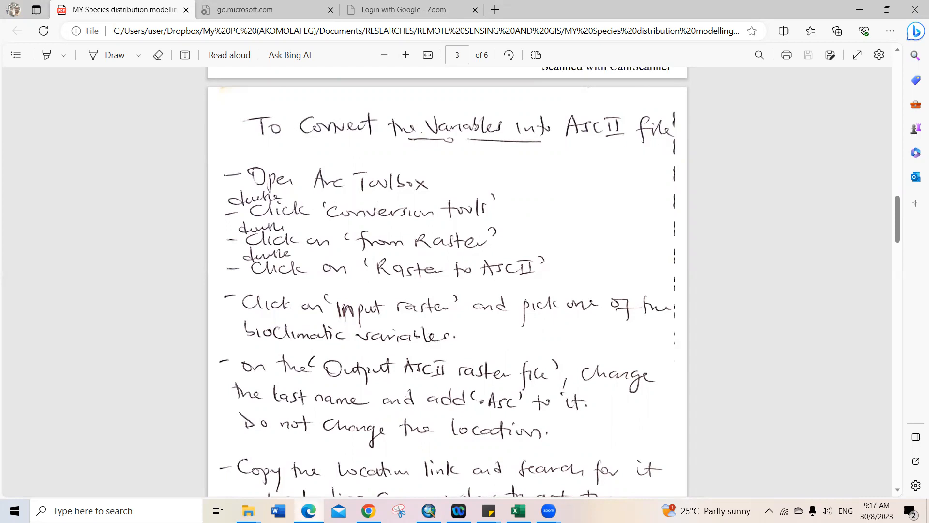
Switch back to ArcMap and start a Raster to ASCII conversion with bio12ex1.tif as the input raster.
click(429, 511)
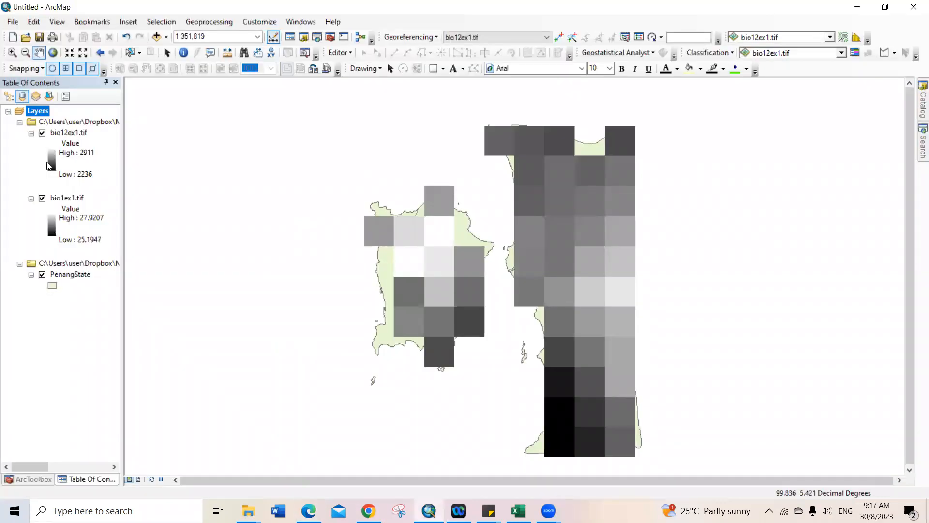
click(39, 480)
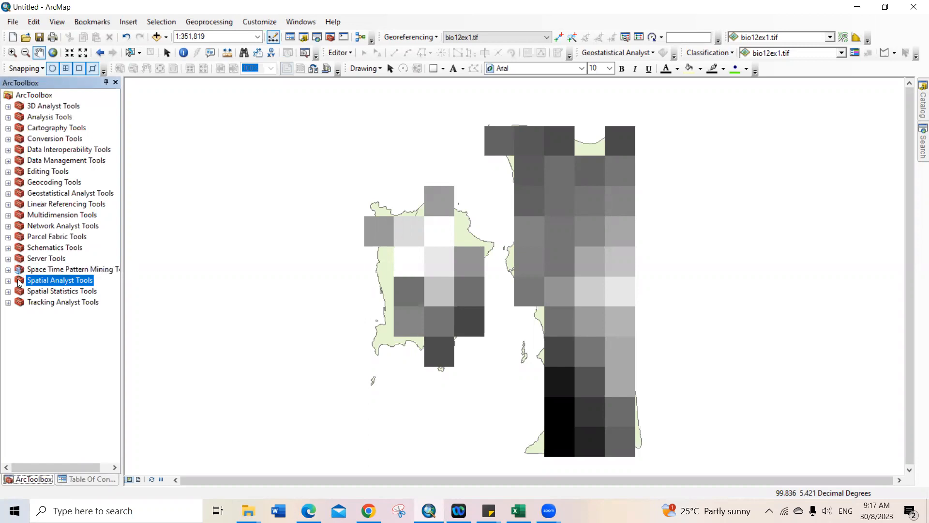
click(7, 139)
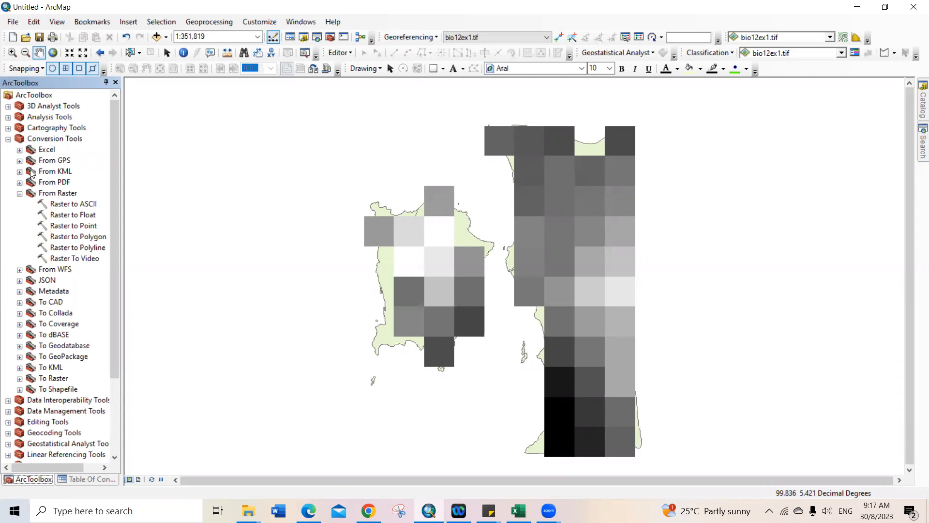
click(82, 208)
double_click(81, 207)
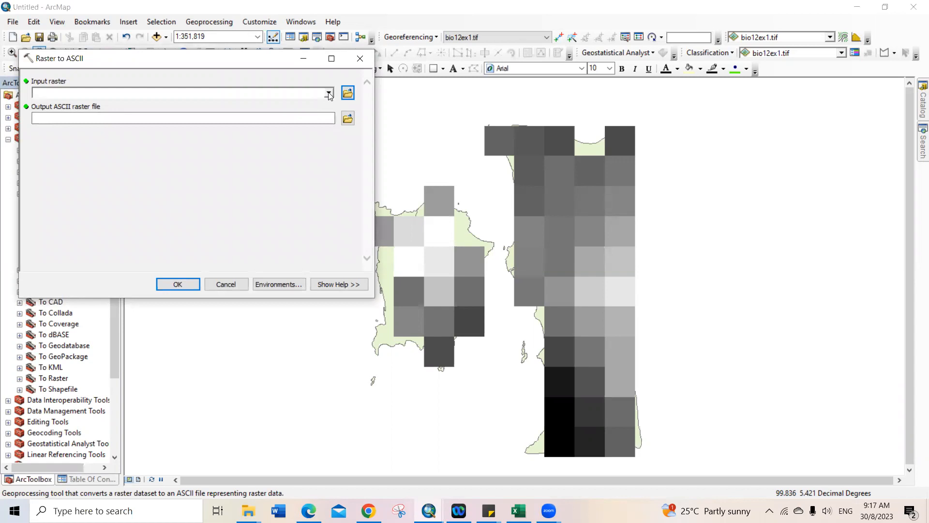
click(329, 93)
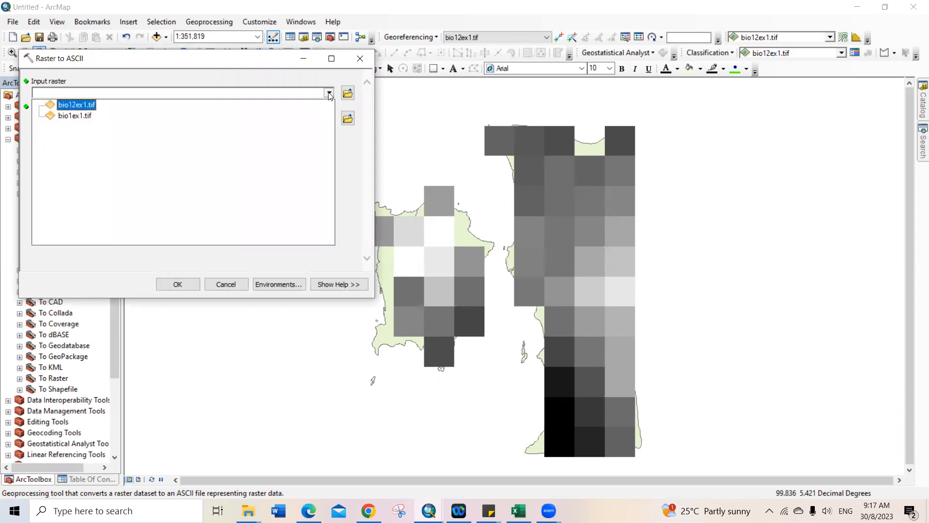
click(76, 110)
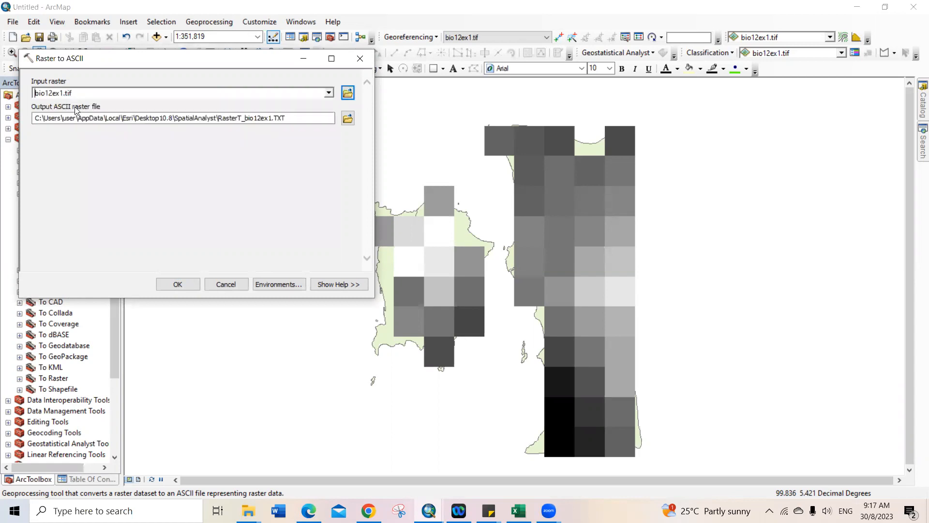
Rename the output ASCII raster file to bio12ex1.ASC, keeping its default SpatialAnalyst folder.
click(288, 119)
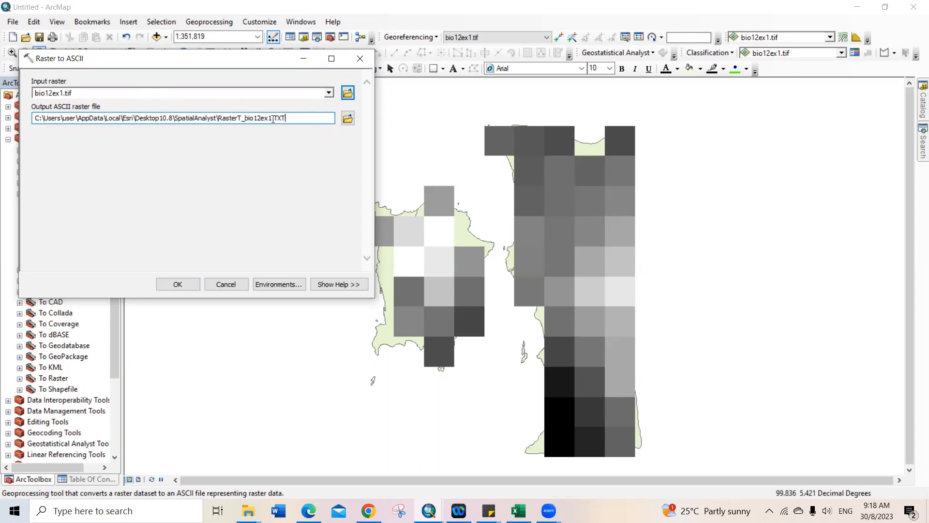
click(244, 120)
key(BackSpace)
key(BackSpace)
key(BackSpace)
key(BackSpace)
key(BackSpace)
key(BackSpace)
key(BackSpace)
text(ASC)
Set the conversion's output coordinate system environment to Same as Layer "PenangState".
click(272, 286)
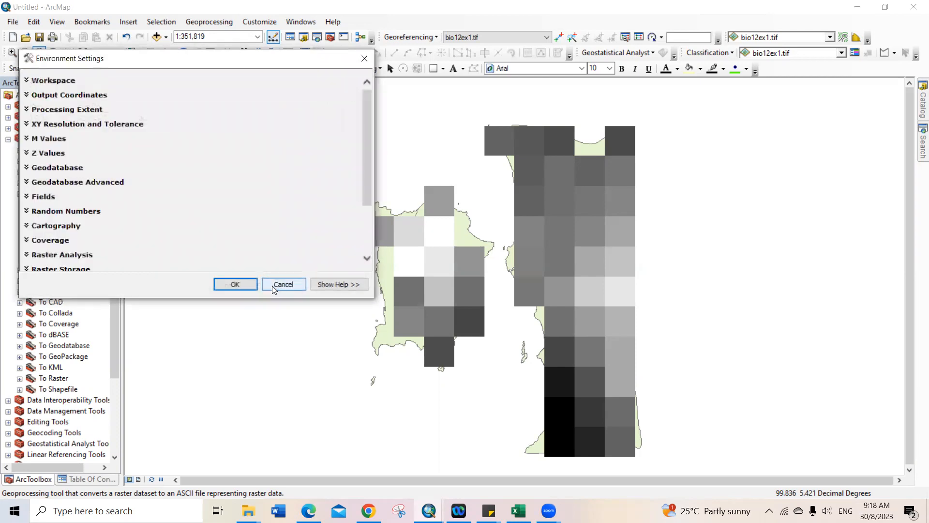
click(75, 97)
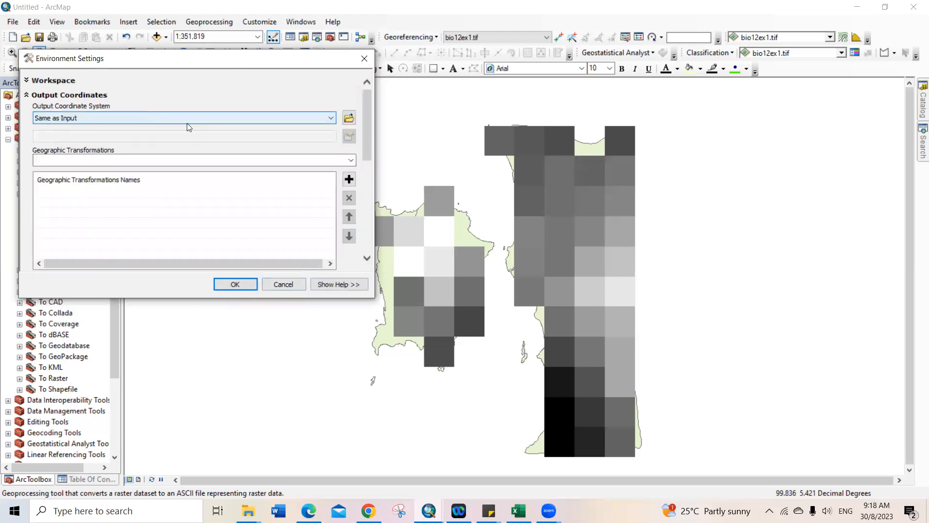
click(231, 119)
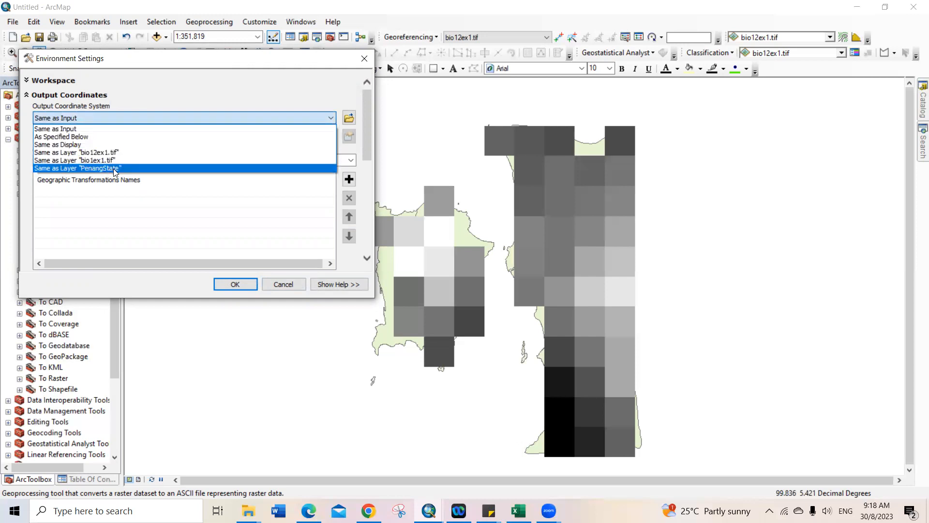
click(114, 169)
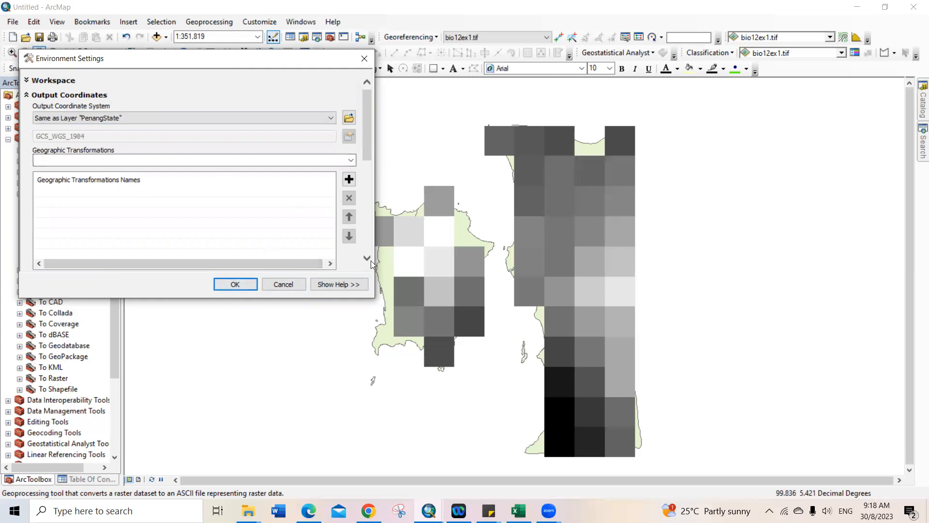
Set the processing extent to Same as layer PenangState, accept the environment settings and run the bio12ex1.tif conversion.
scroll(366, 259, down, 5)
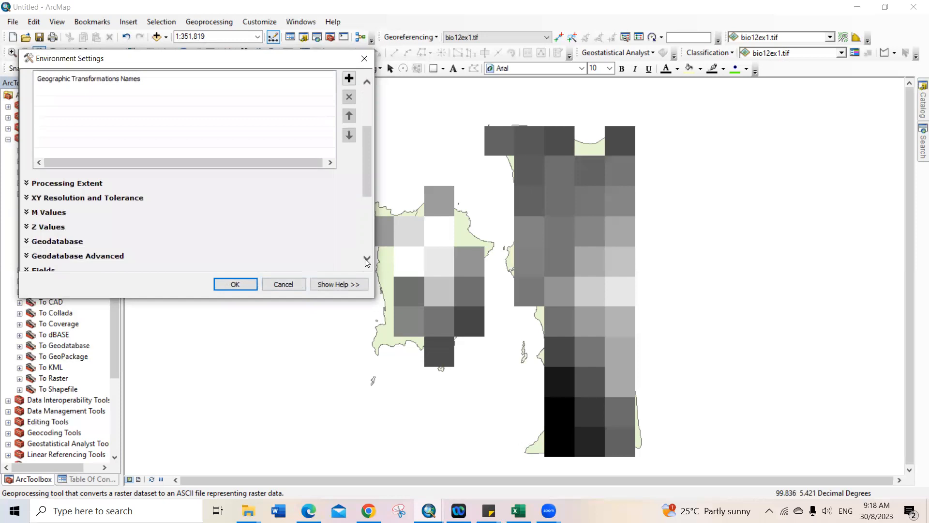
click(62, 185)
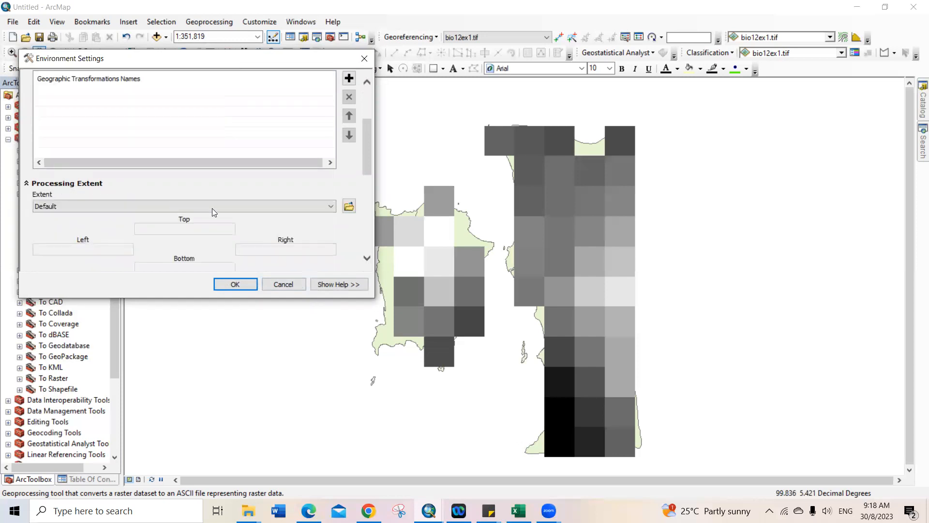
click(328, 207)
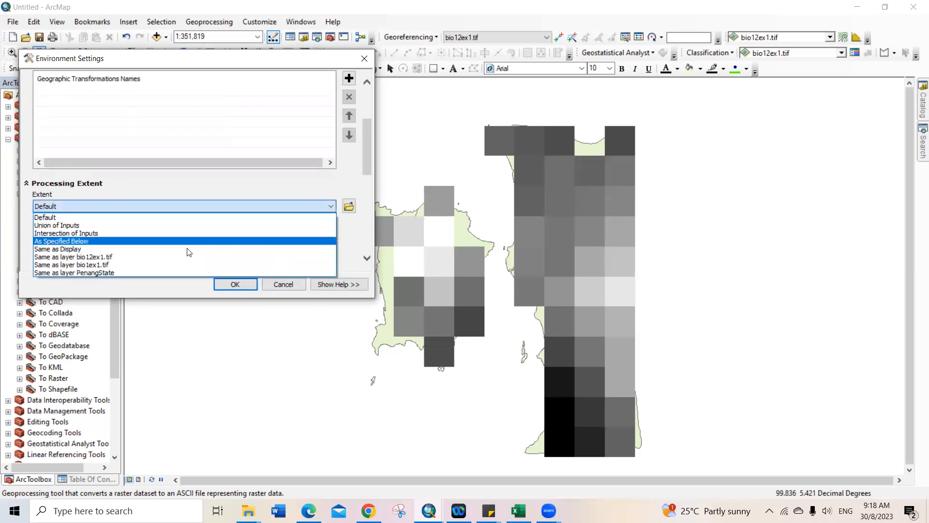
click(116, 271)
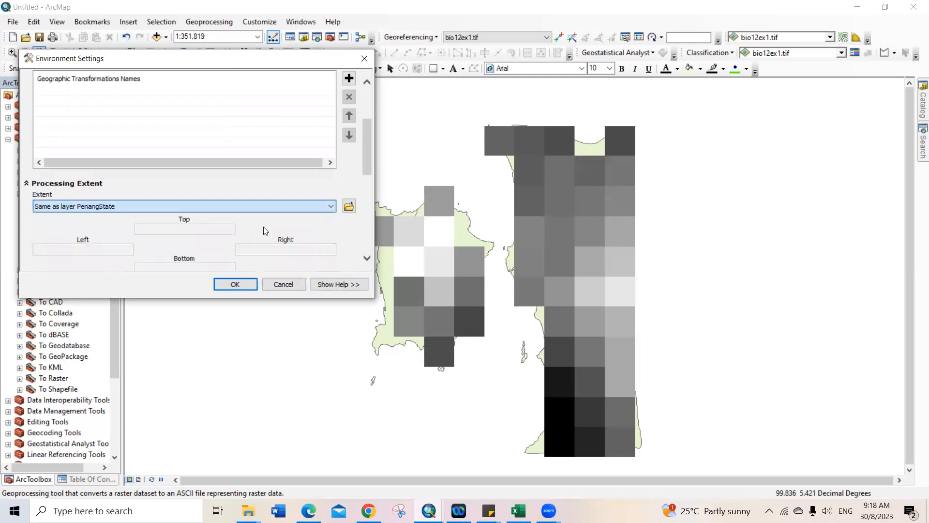
click(367, 258)
click(367, 257)
click(367, 257)
click(367, 257)
click(367, 258)
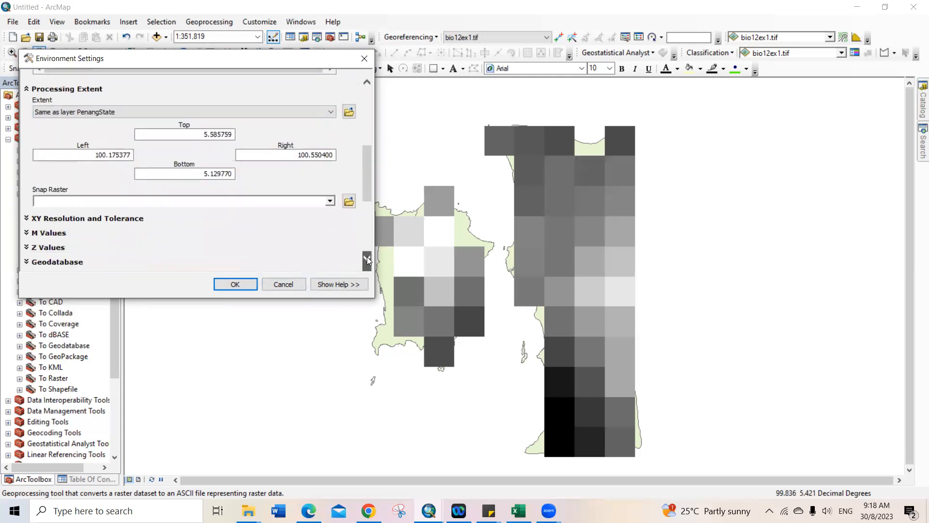
click(367, 258)
click(367, 258)
click(367, 258)
click(366, 257)
click(367, 258)
click(367, 258)
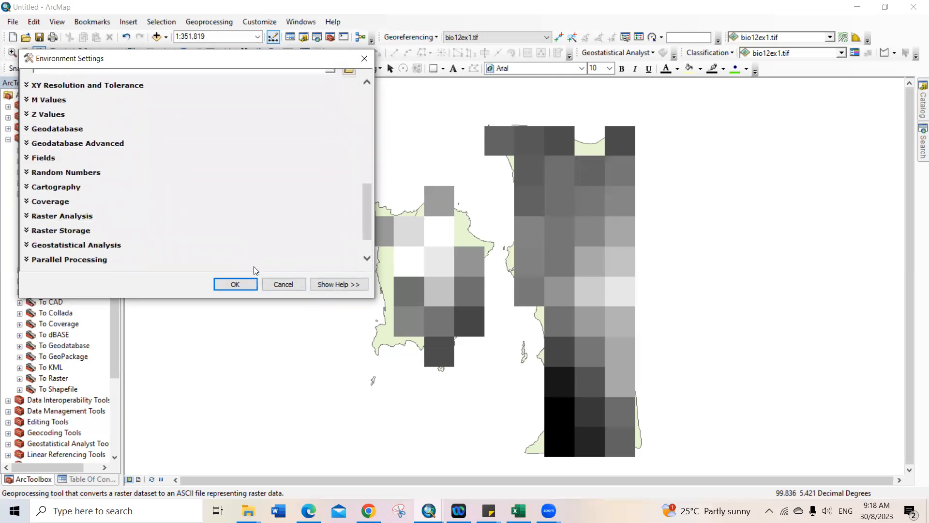
click(236, 284)
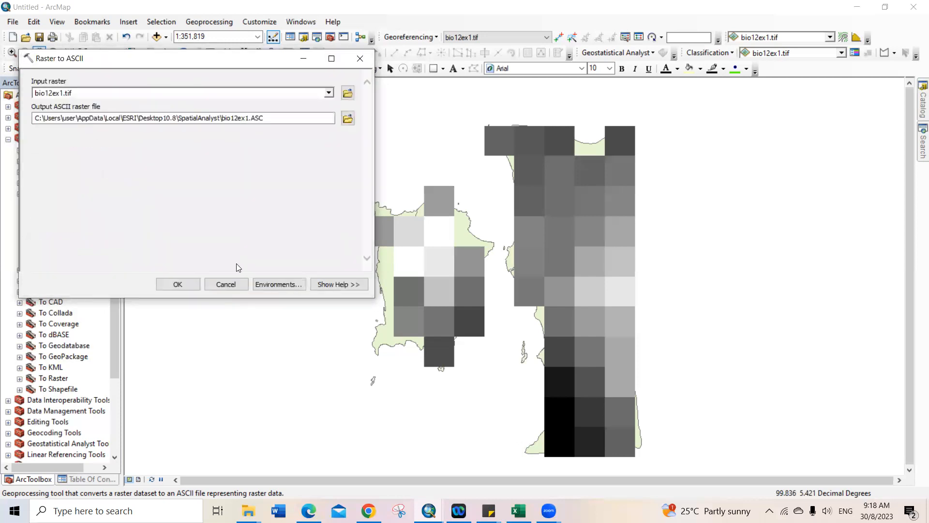
click(172, 285)
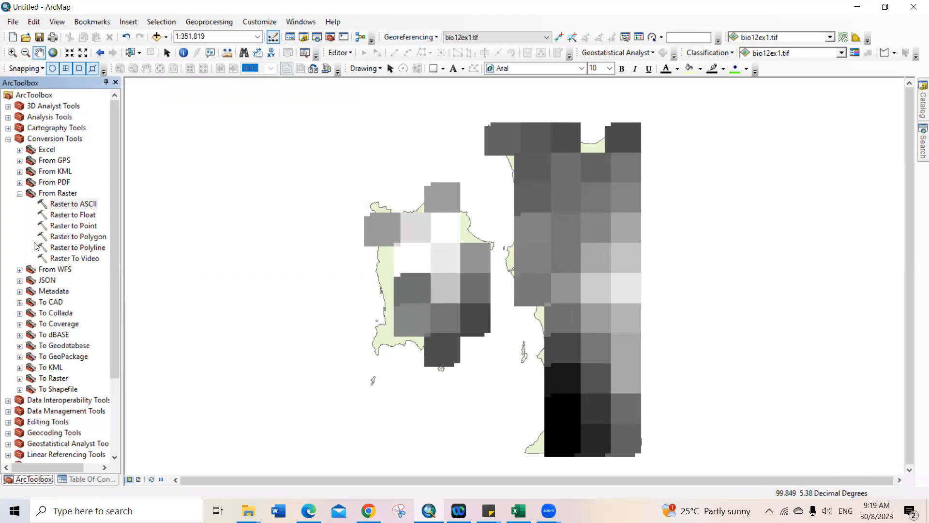
Start another Raster to ASCII conversion with bio1ex1.tif as the input raster.
double_click(63, 208)
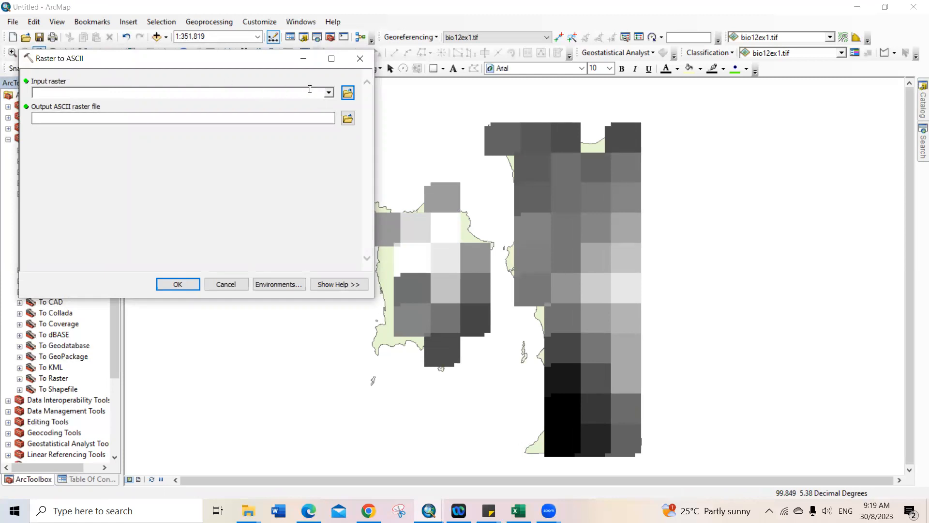
click(329, 93)
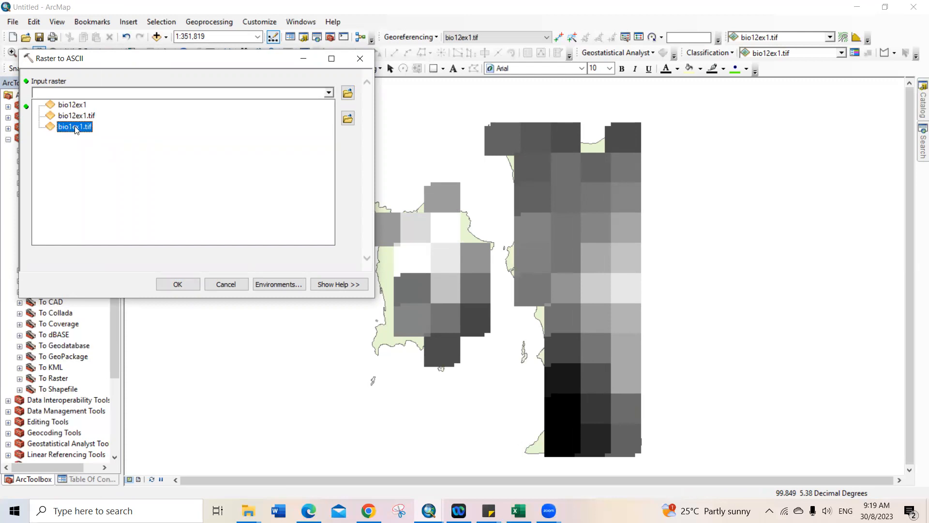
click(76, 127)
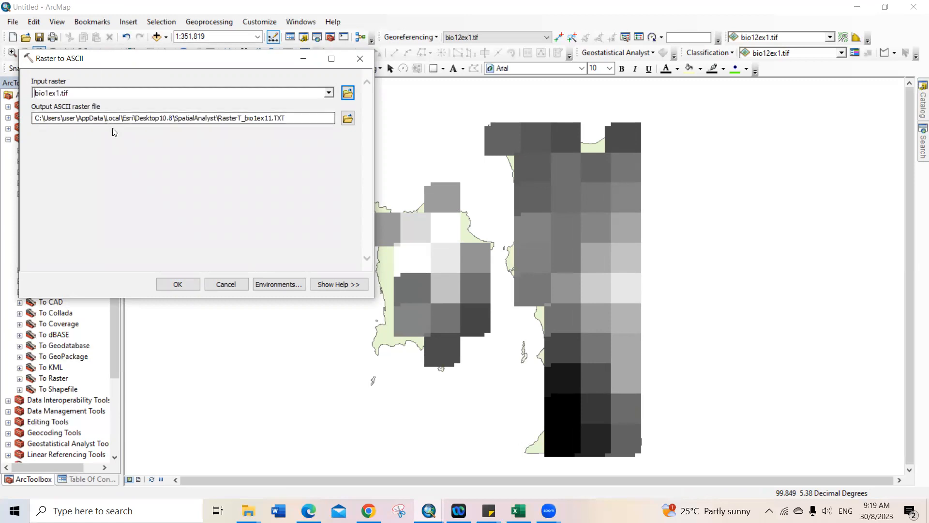
Rename the output ASCII raster file to bio1ex11.ASC, keeping its default SpatialAnalyst folder.
click(221, 119)
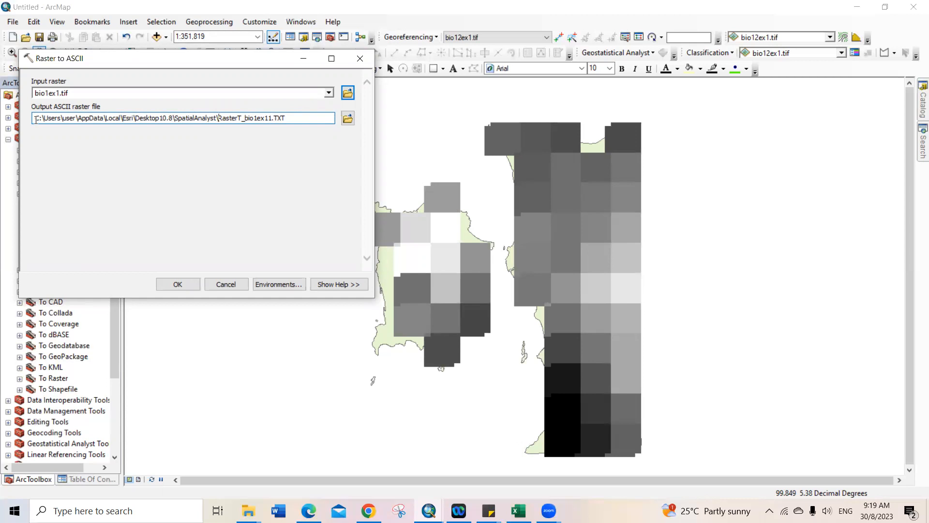
drag(36, 120, 223, 120)
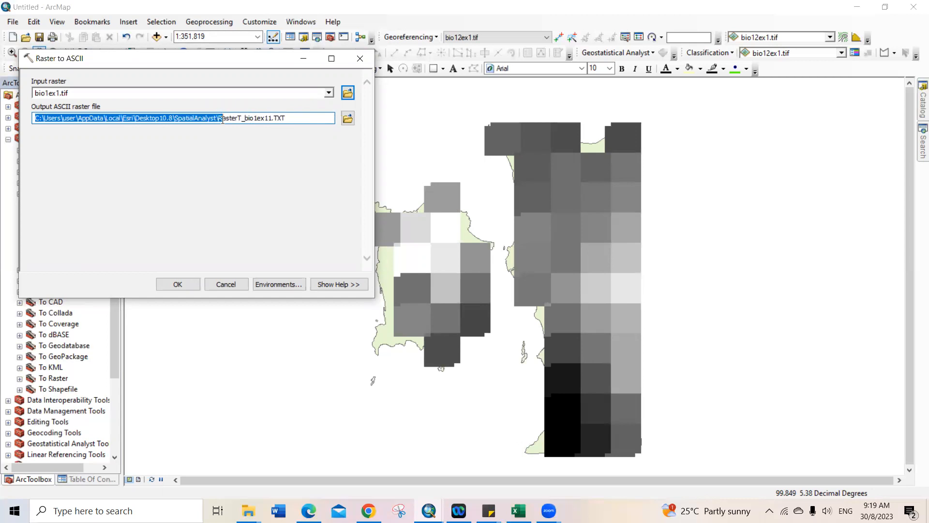
click(272, 116)
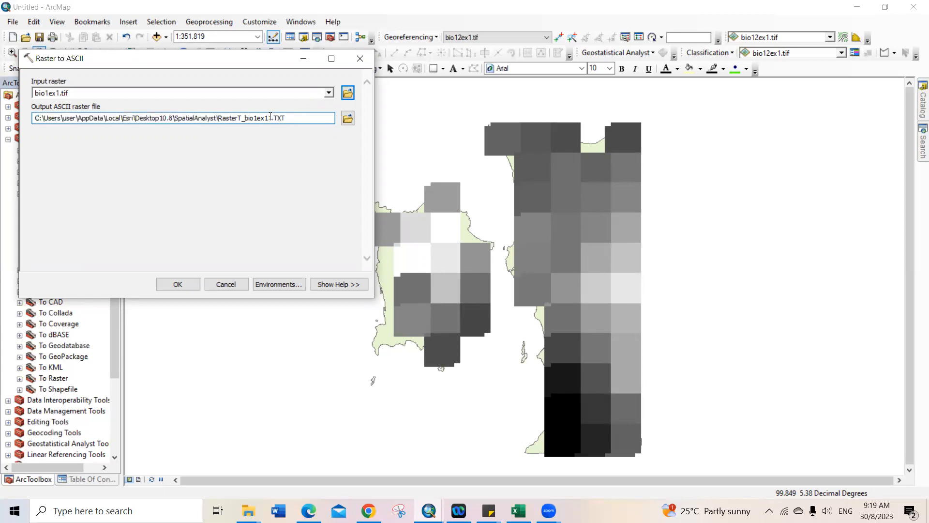
key(BackSpace)
key(BackSpace)
key(BackSpace)
key(BackSpace)
key(BackSpace)
key(BackSpace)
key(BackSpace)
key(BackSpace)
key(BackSpace)
key(BackSpace)
text(ASC)
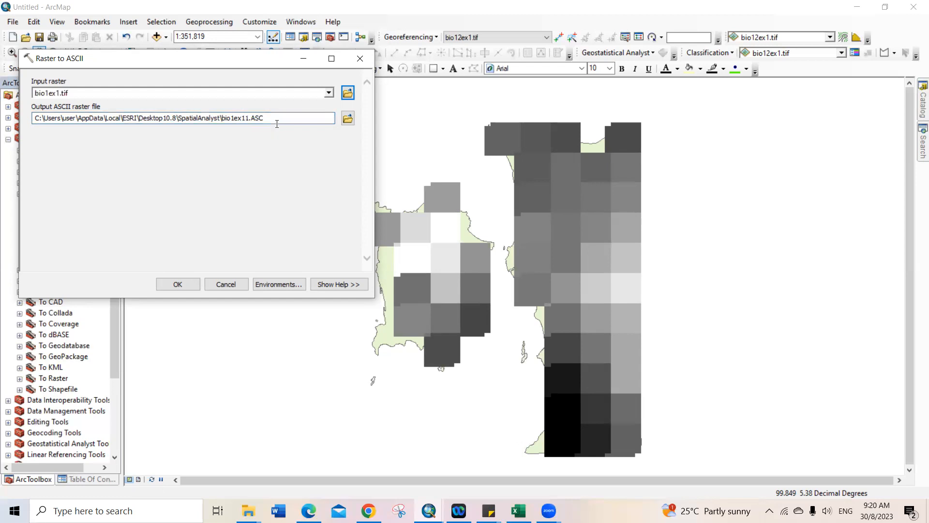
Copy the full output path of bio1ex11.ASC and paste it into a new note in Sticky Notes.
drag(277, 124, 32, 125)
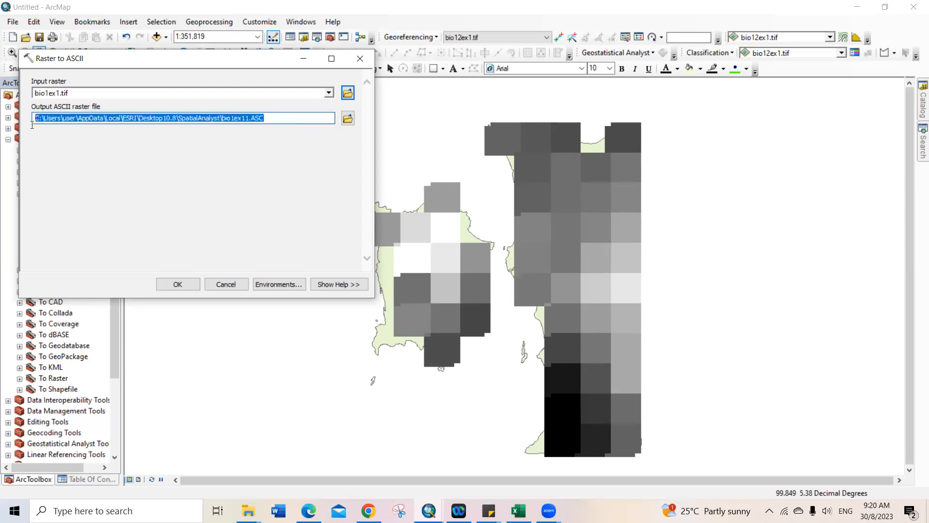
key(ctrl+c)
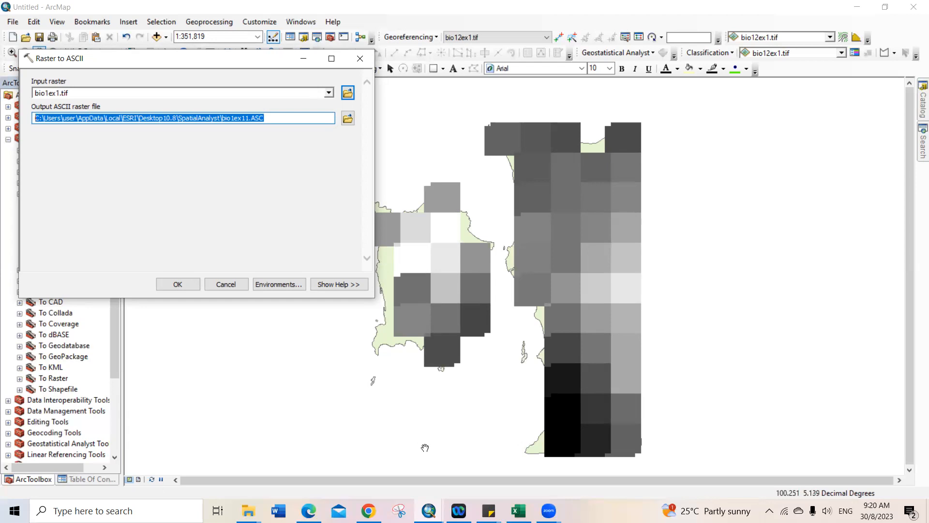
click(489, 511)
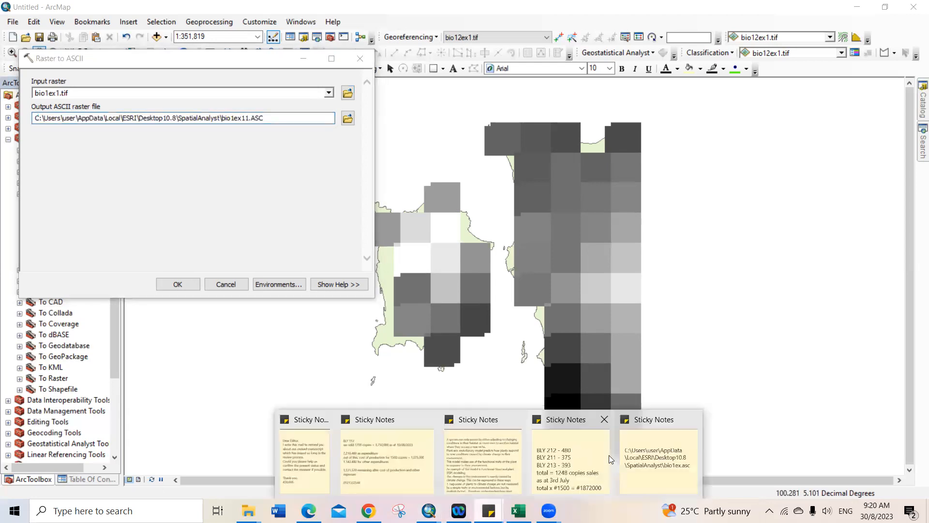
click(639, 448)
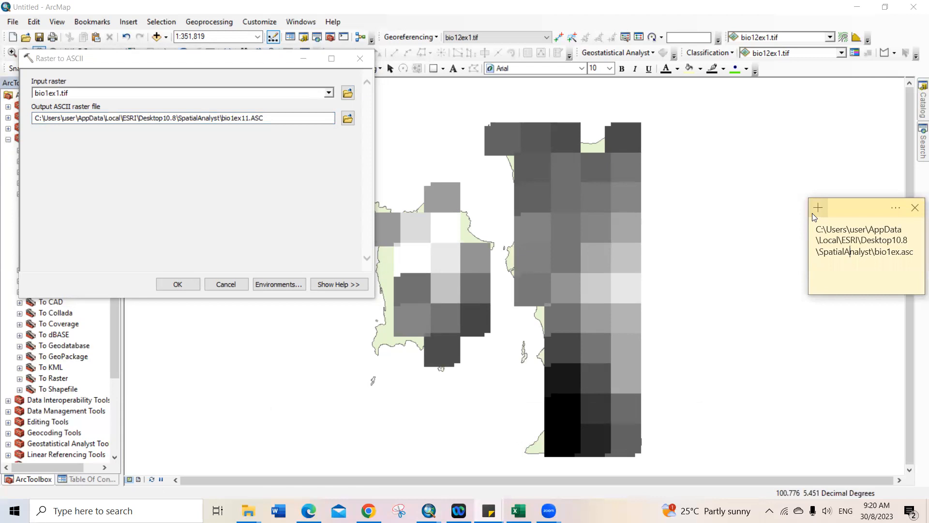
click(815, 211)
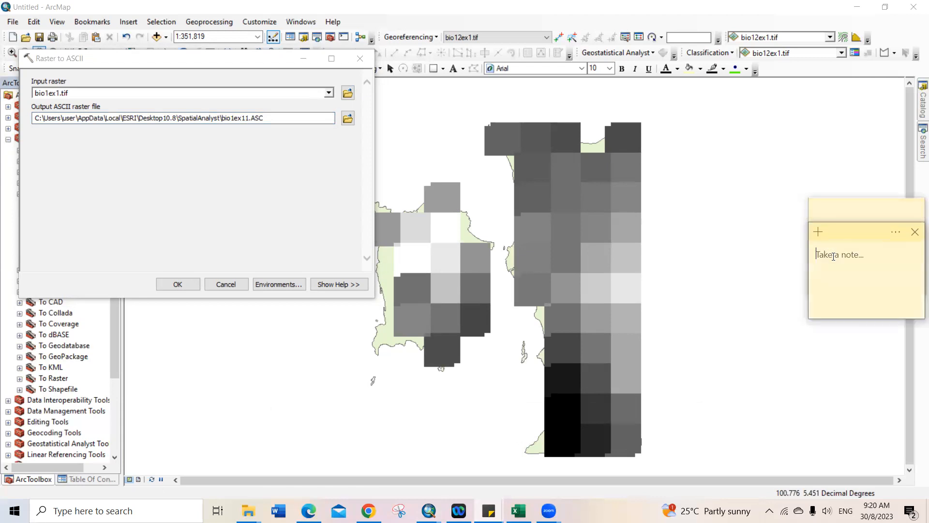
key(ctrl+v)
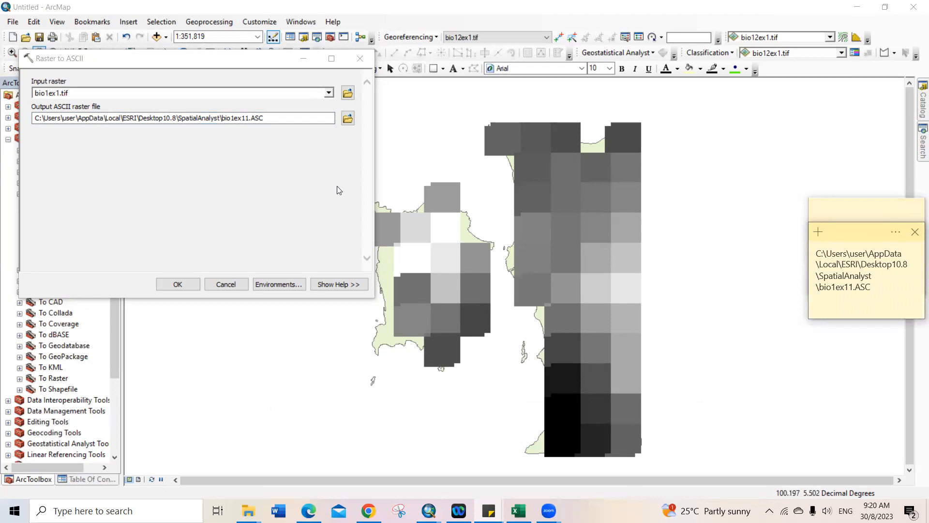
In the bio1ex1.tif conversion's environment settings, set the output coordinate system to Same as Layer "PenangState".
click(309, 198)
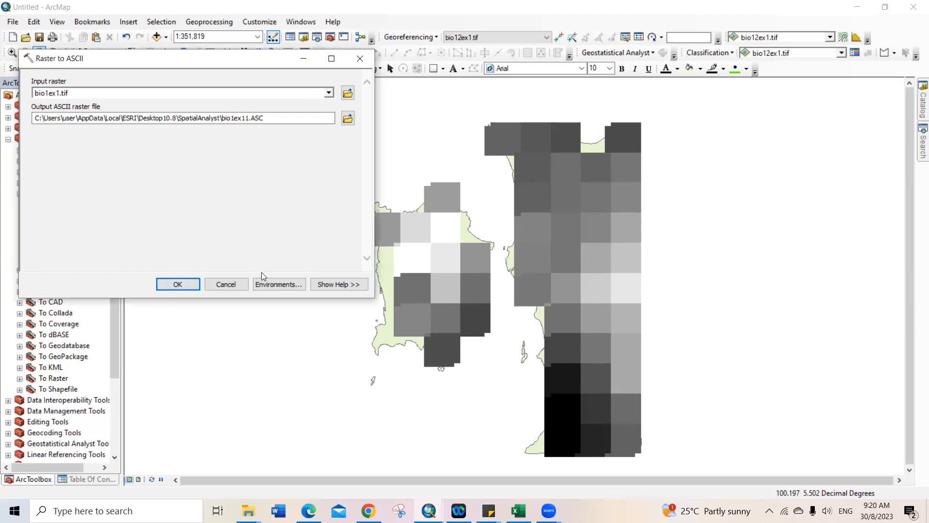
click(270, 284)
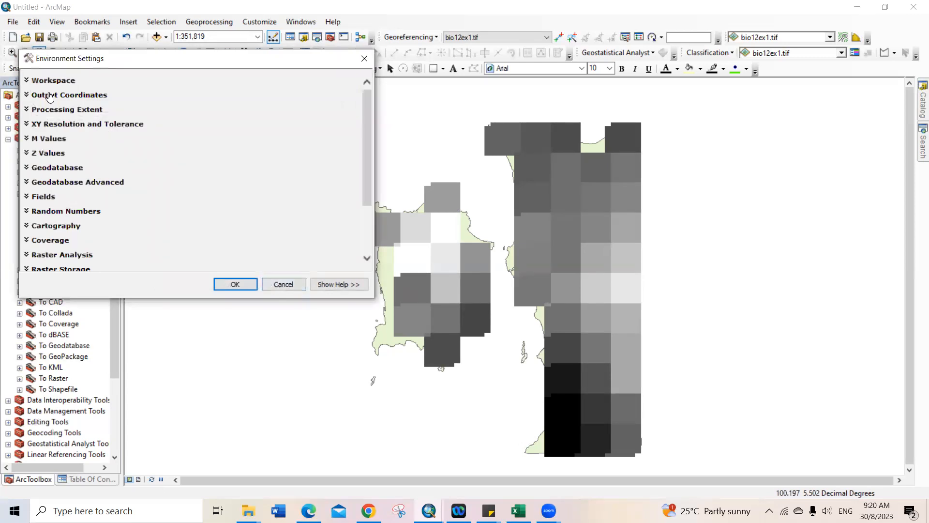
click(57, 95)
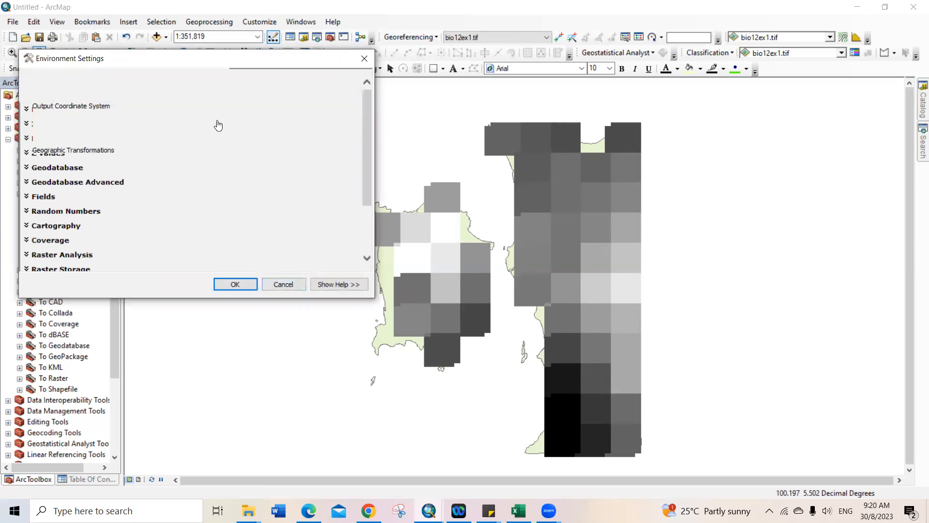
click(323, 119)
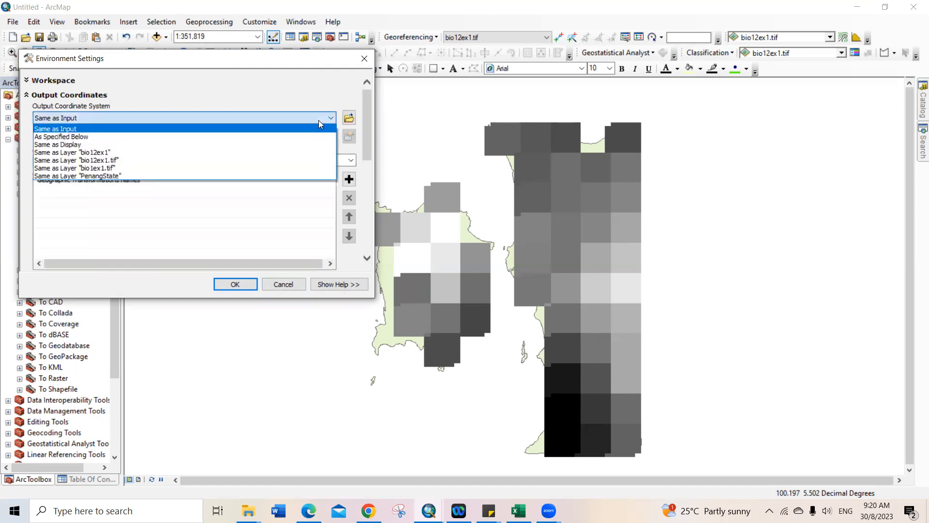
click(157, 176)
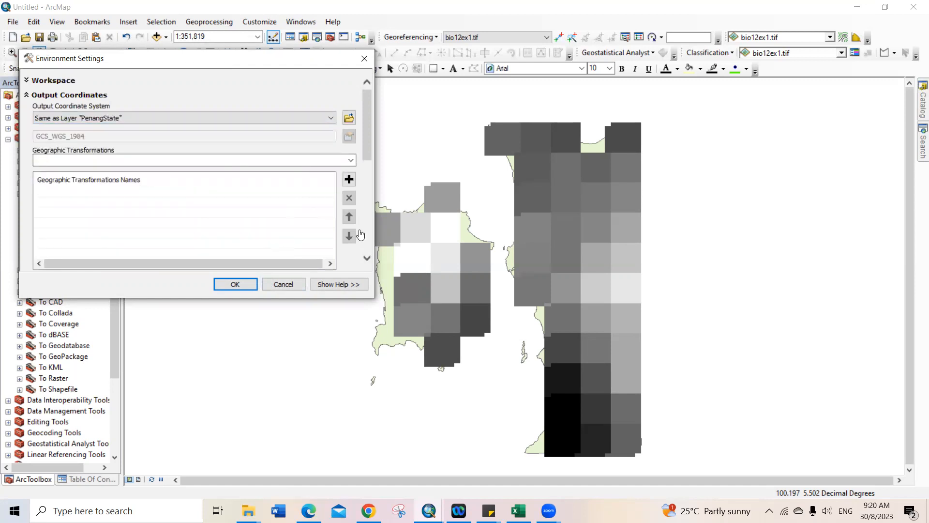
Set the processing extent to Same as layer PenangState, accept the environment settings and run the bio1ex1.tif conversion.
scroll(370, 260, down, 5)
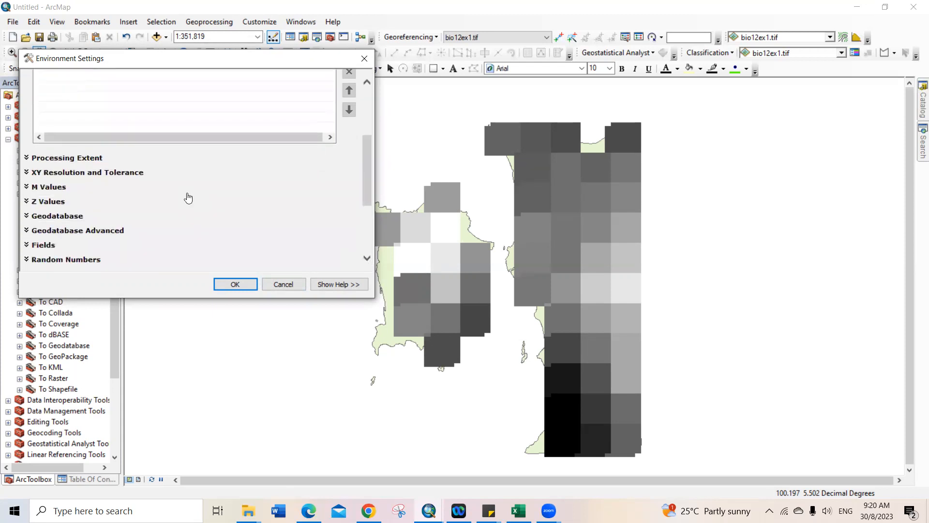
click(83, 159)
click(323, 186)
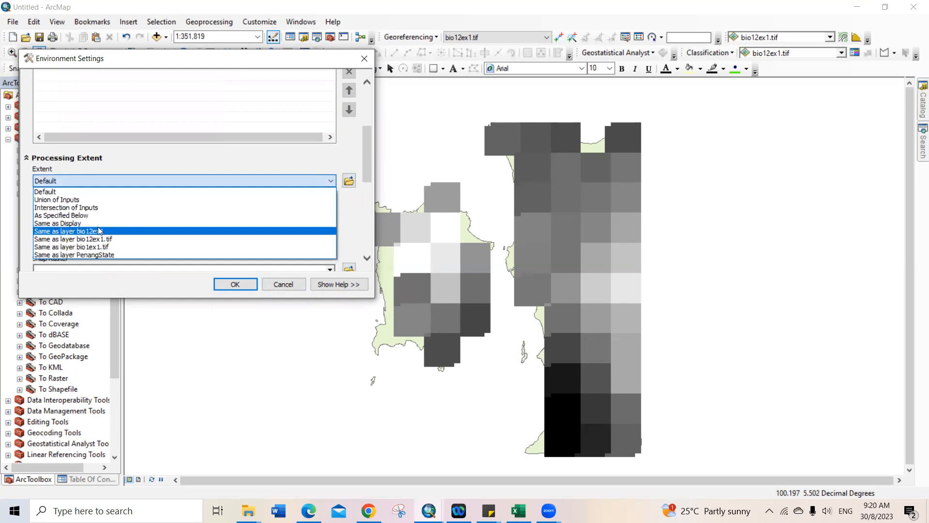
click(105, 255)
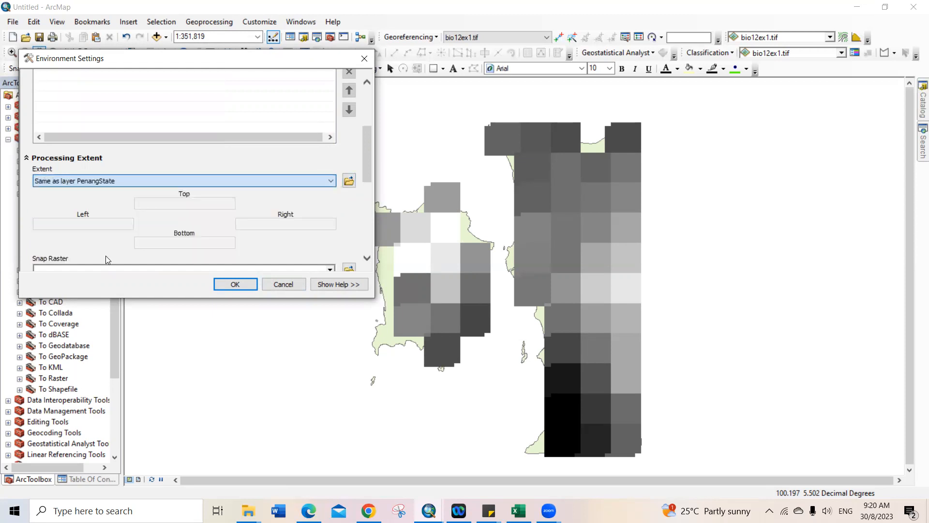
click(232, 283)
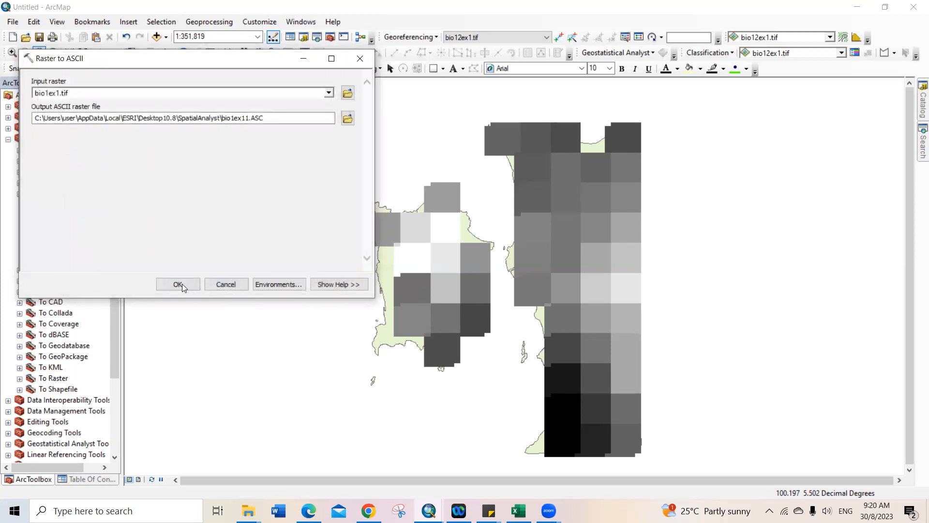
click(178, 284)
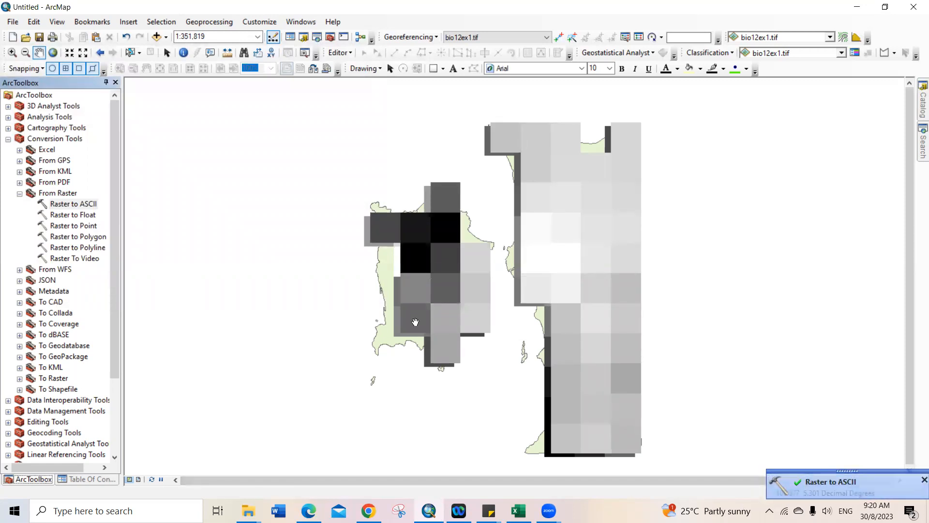
Switch to the workflow PDF in Edge and read the end of the ASCII conversion notes and the MaxEnt instructions.
scroll(116, 434, down, 3)
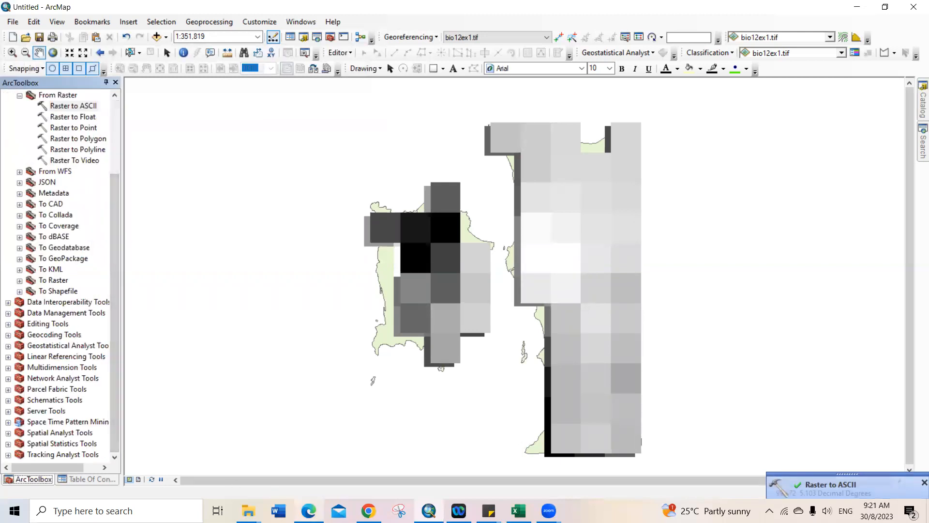
click(309, 511)
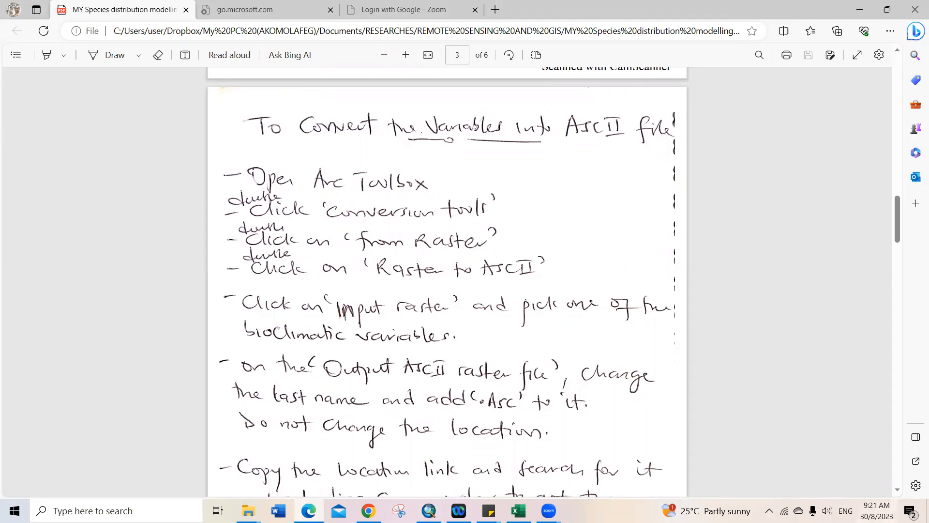
click(898, 490)
click(898, 490)
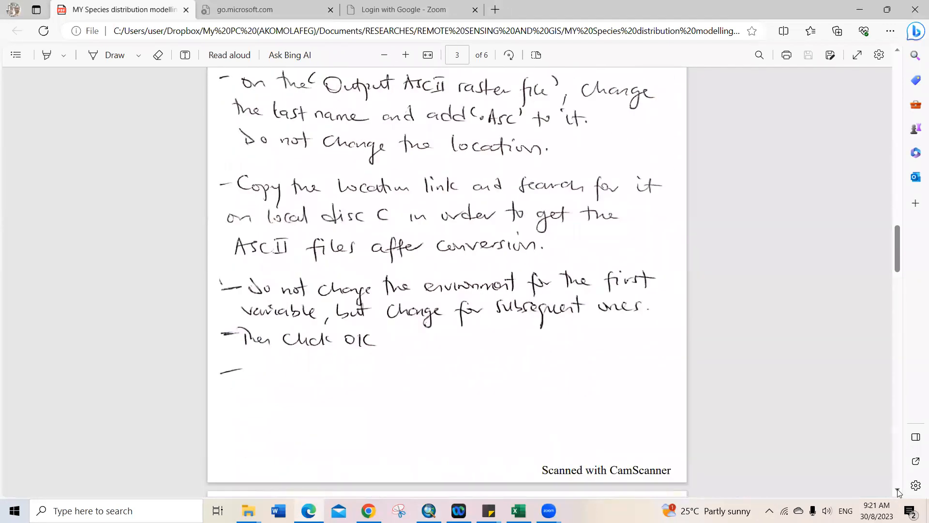
click(898, 490)
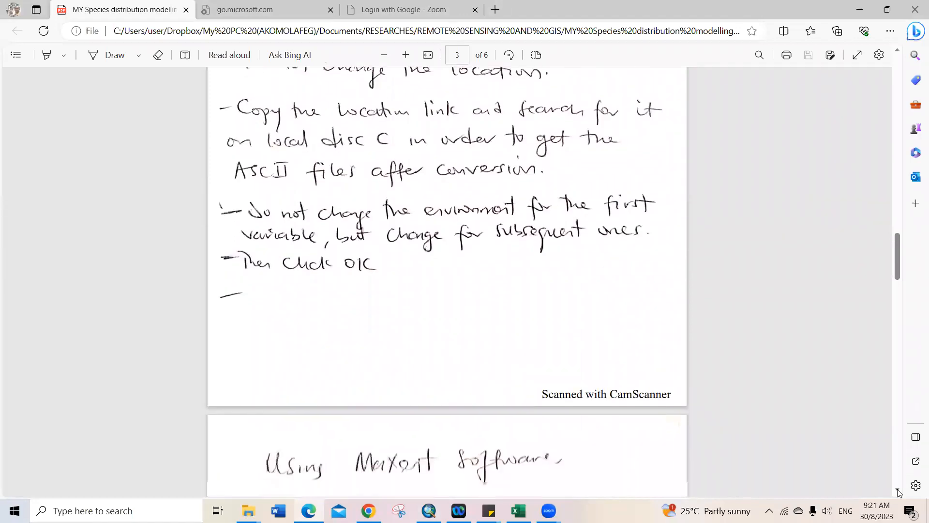
click(898, 490)
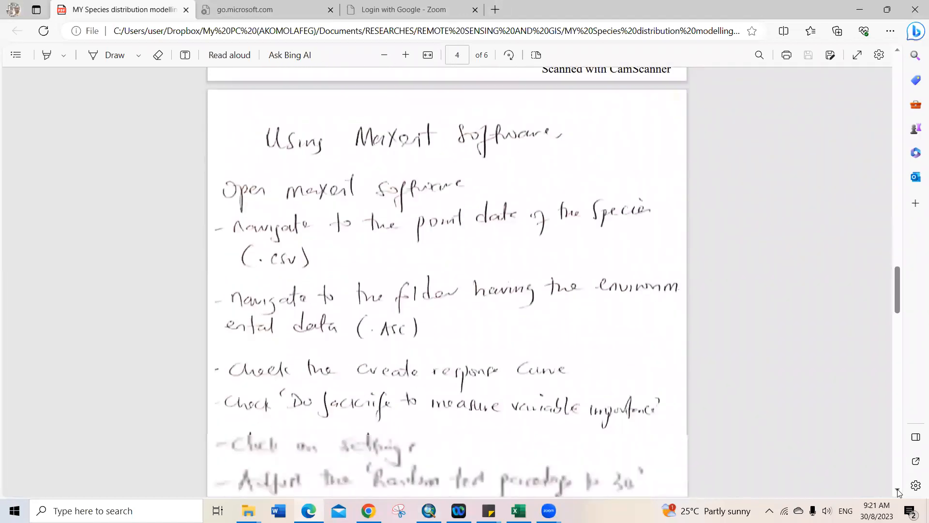
Switch to File Explorer and search the OS (C:) drive for the full output path of bio1ex11.ASC, replacing the previous search term.
click(248, 510)
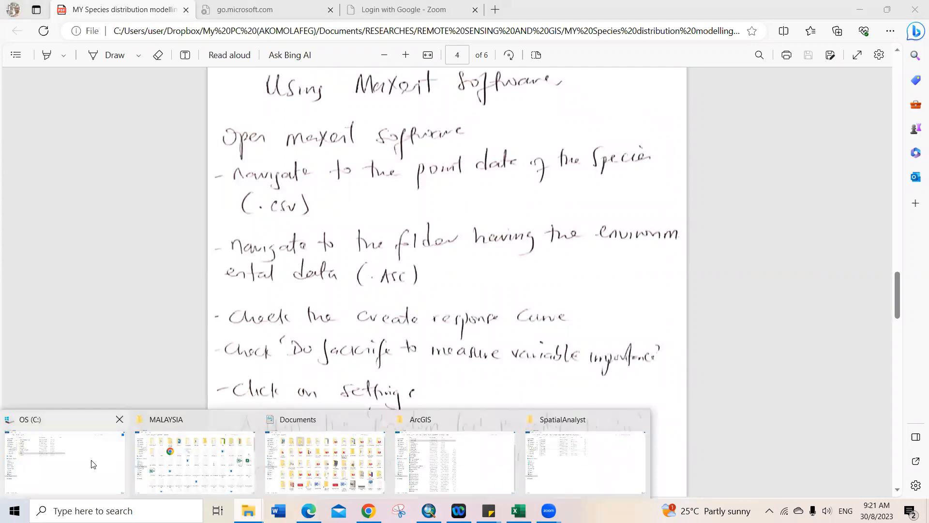
click(93, 465)
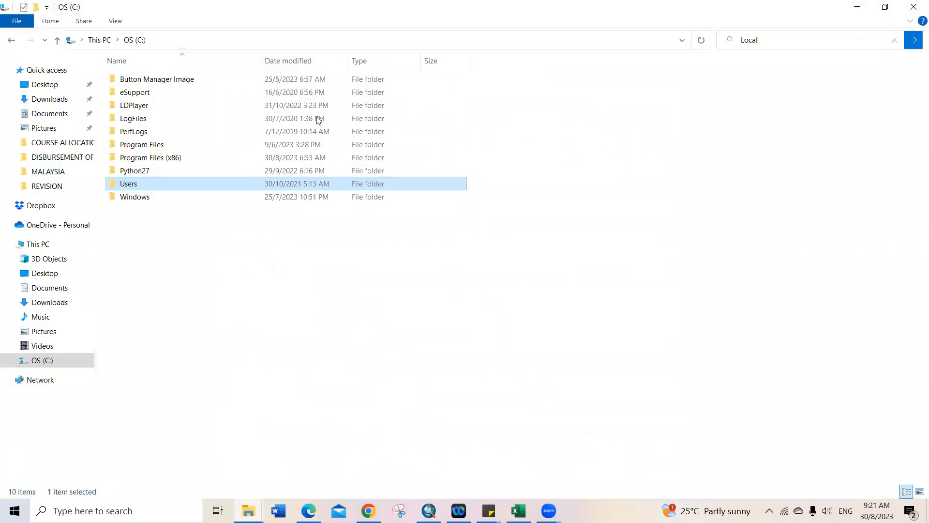
click(773, 44)
key(BackSpace)
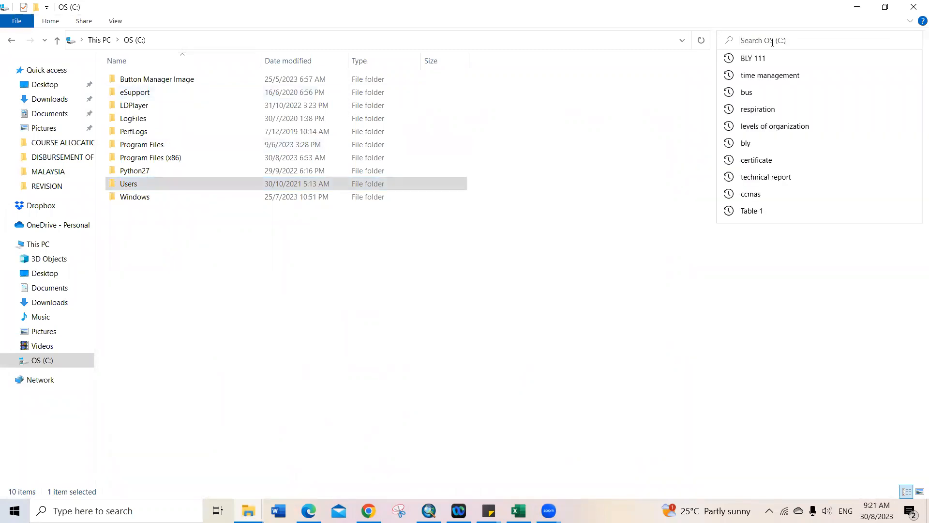
click(43, 362)
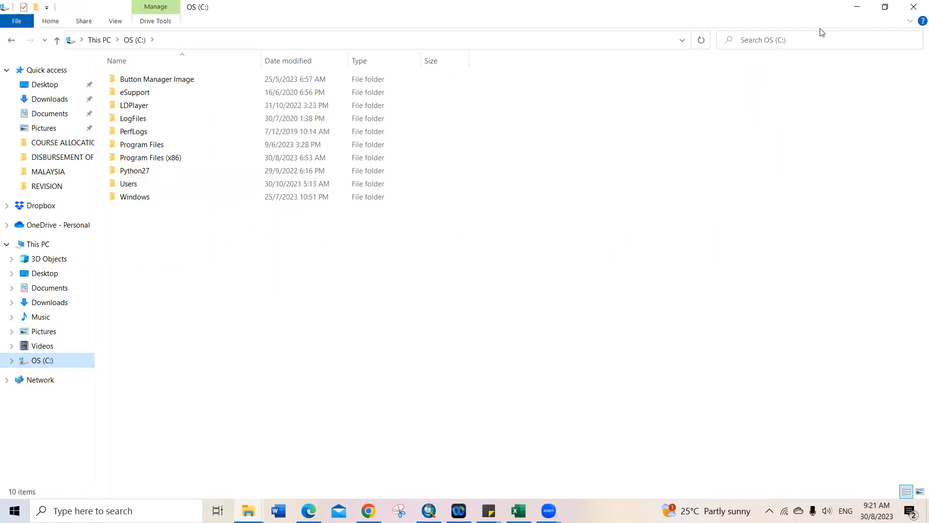
click(785, 41)
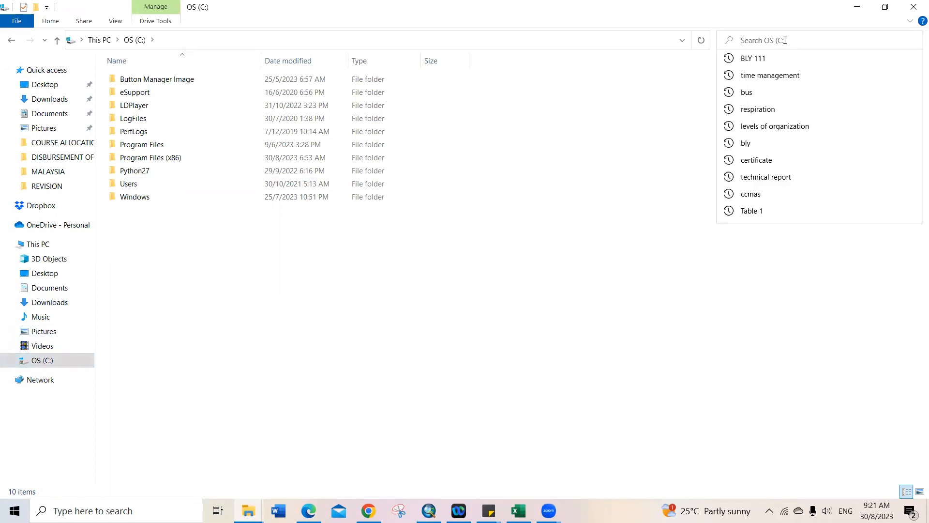
text(\Desktop10.8\SpatialAnalyst\bio1ex11.ASC)
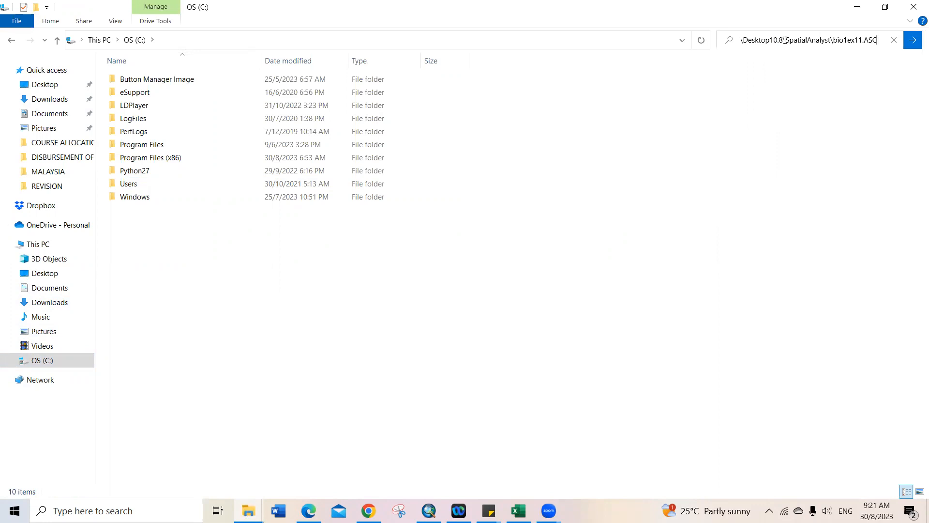
click(912, 43)
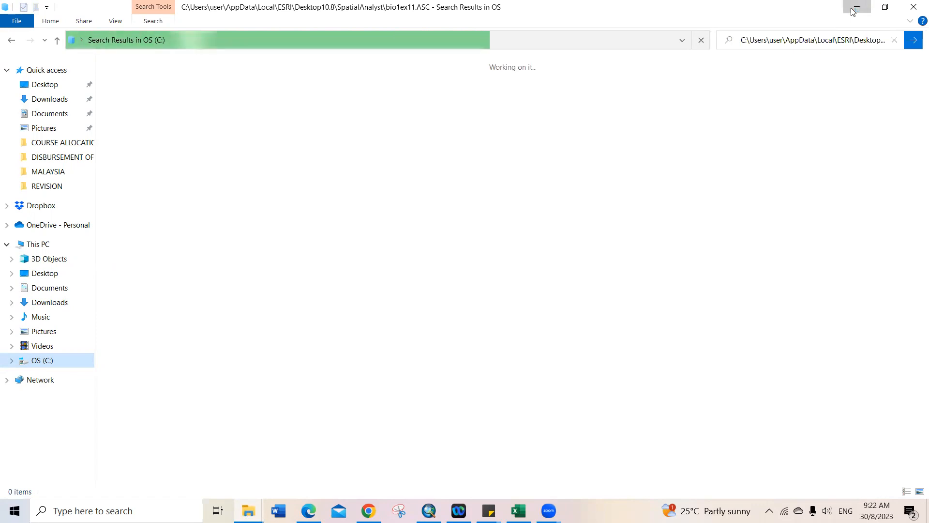
Minimize the open windows and launch MaxEnt from its desktop shortcut.
click(857, 8)
click(854, 11)
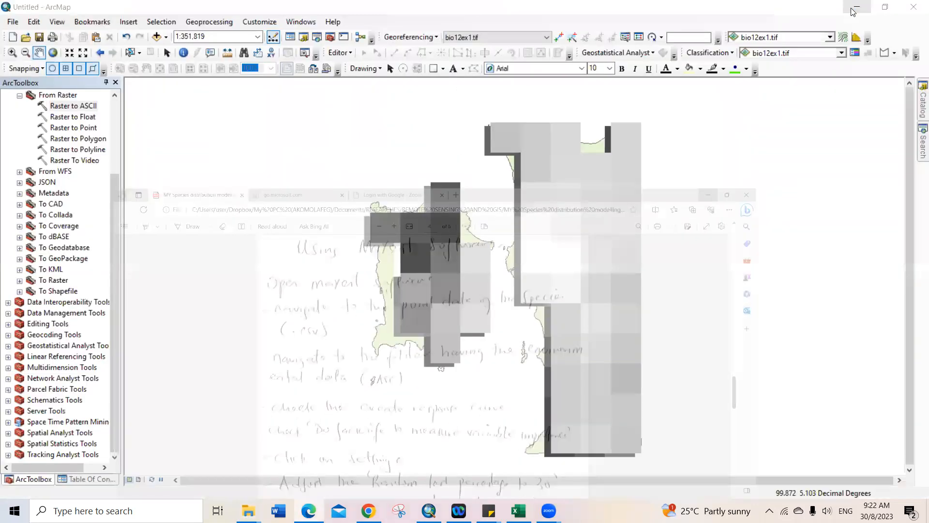
click(853, 11)
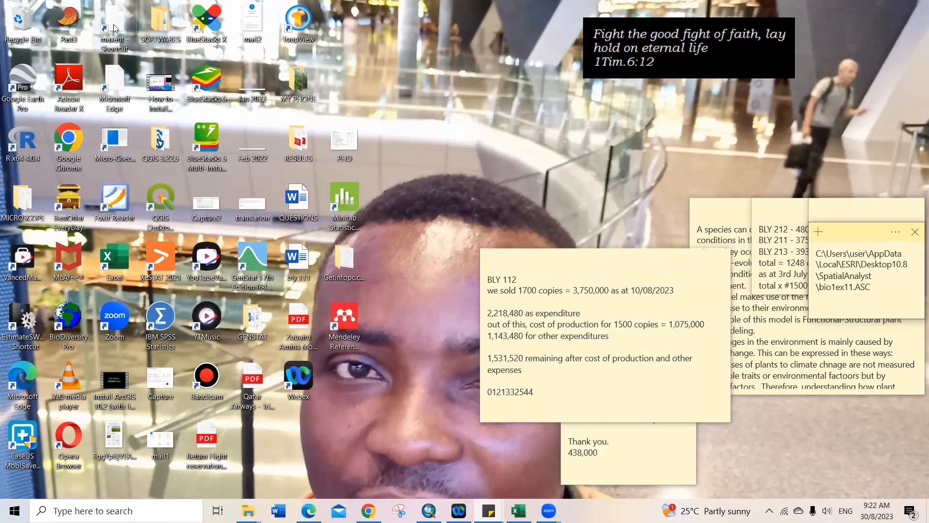
double_click(114, 28)
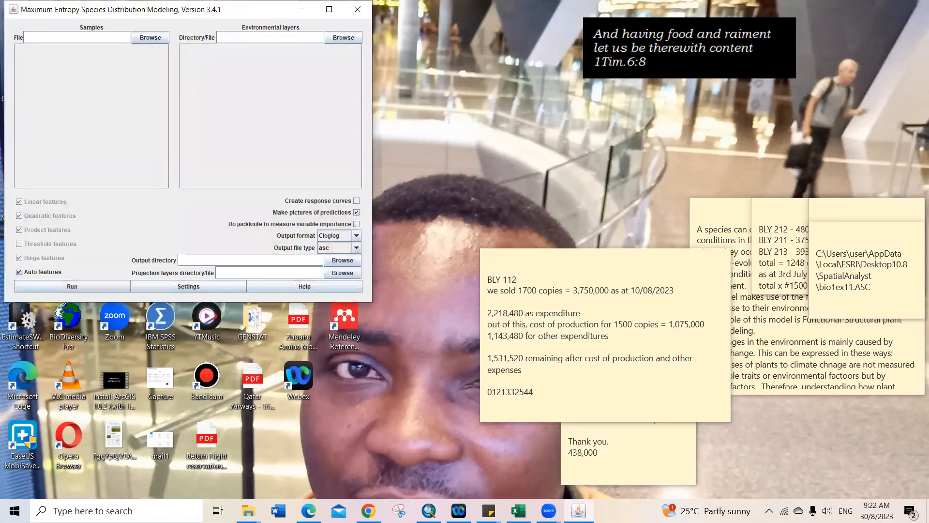
Return to the File Explorer search for bio1ex11.ASC and check its progress.
mouse_move(248, 511)
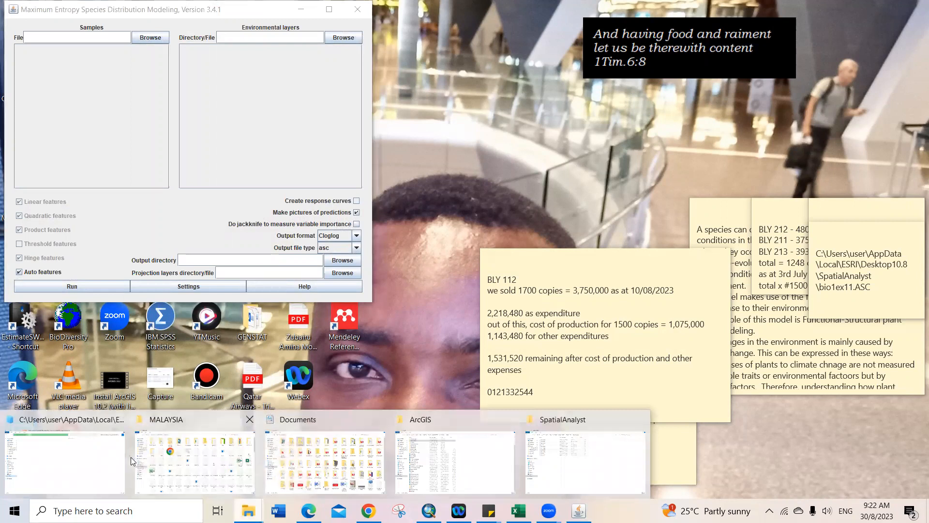
click(70, 451)
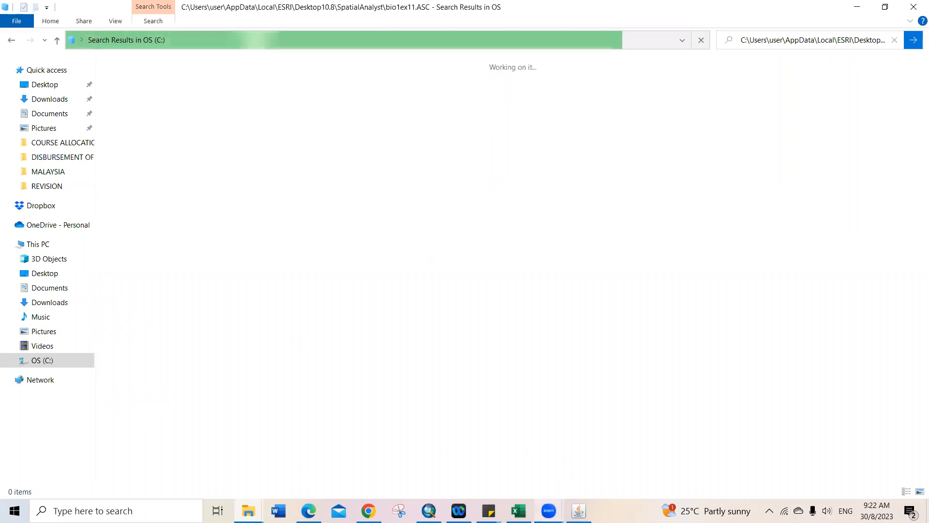
Load Kefas Penang.csv from the GIS FOLDER in Documents as the MaxEnt samples file.
mouse_move(548, 511)
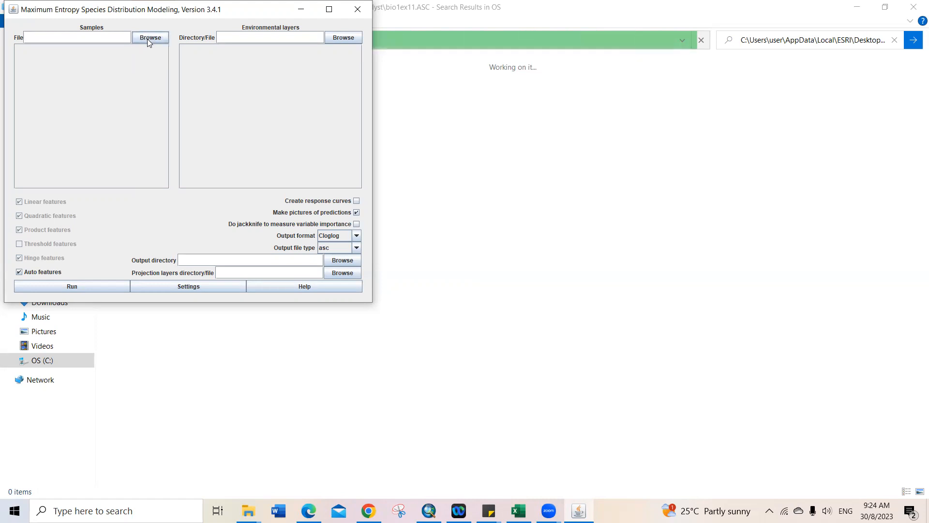
click(148, 41)
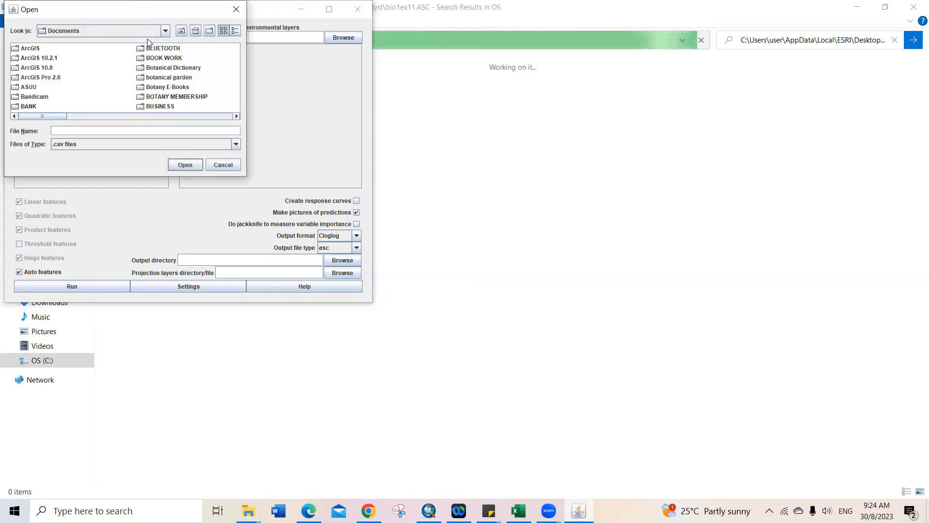
click(206, 117)
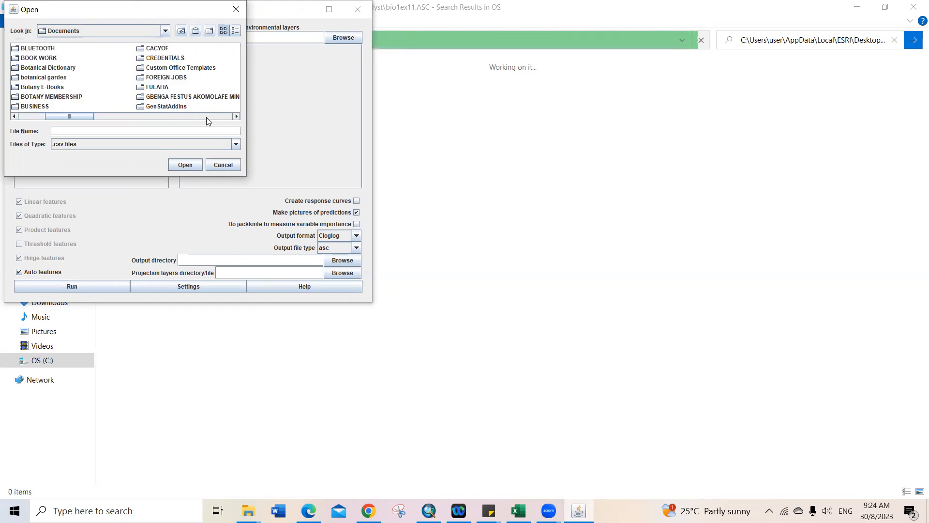
click(207, 116)
double_click(164, 49)
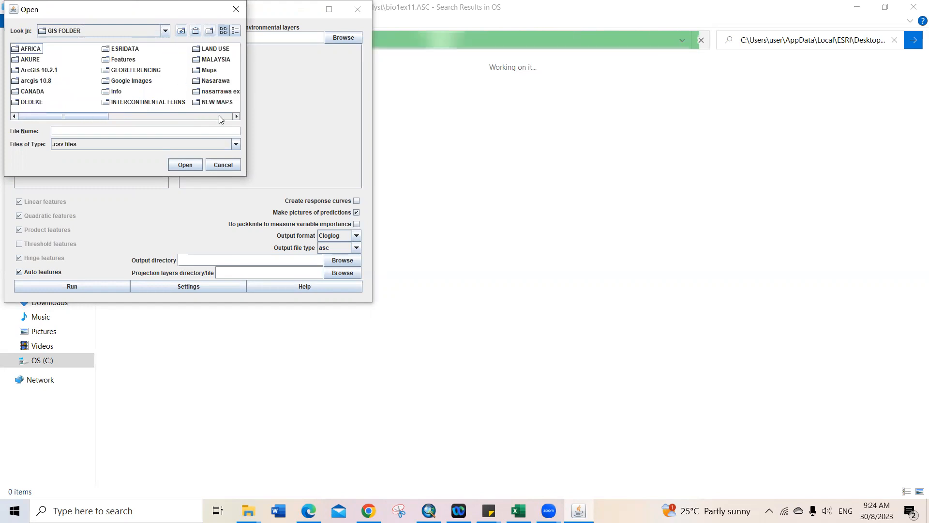
click(236, 116)
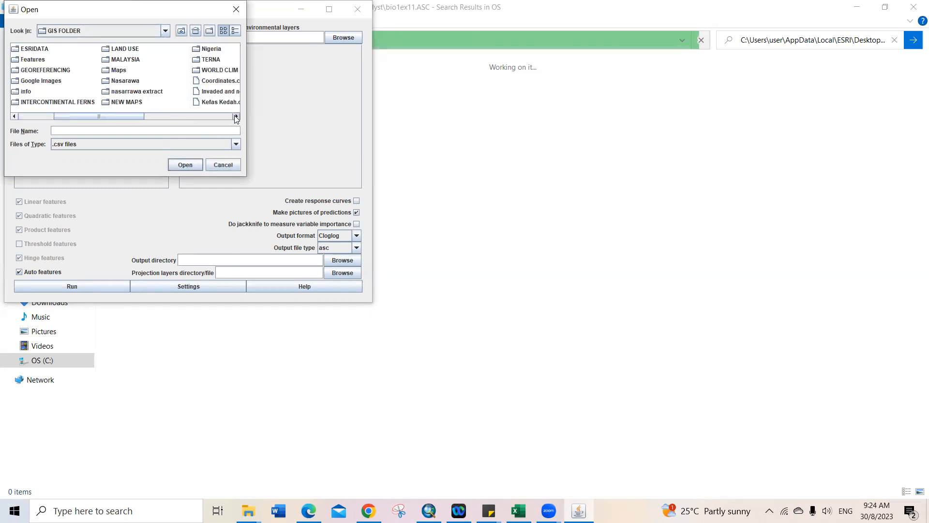
click(236, 116)
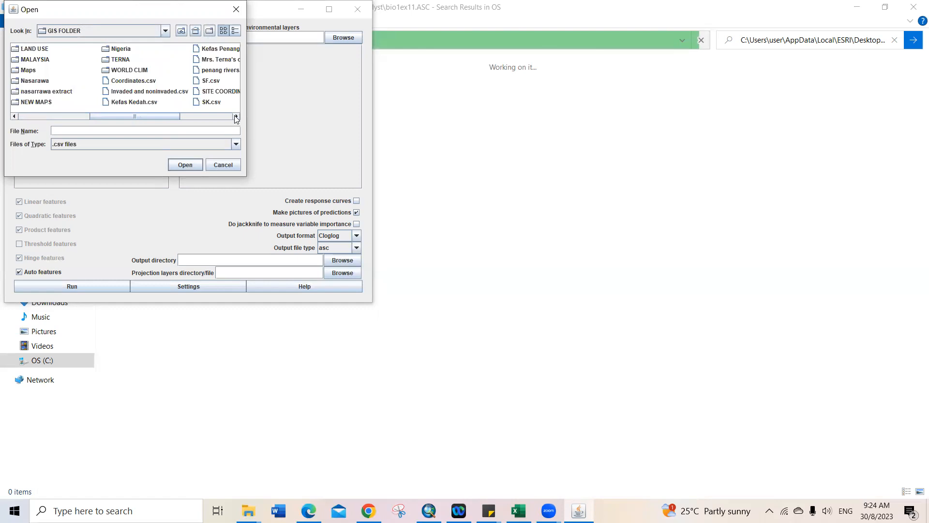
click(236, 116)
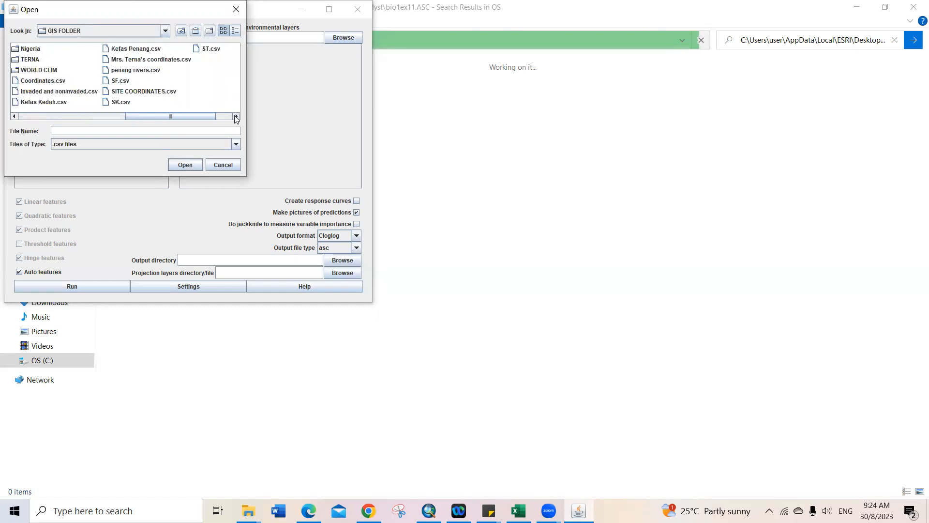
click(141, 49)
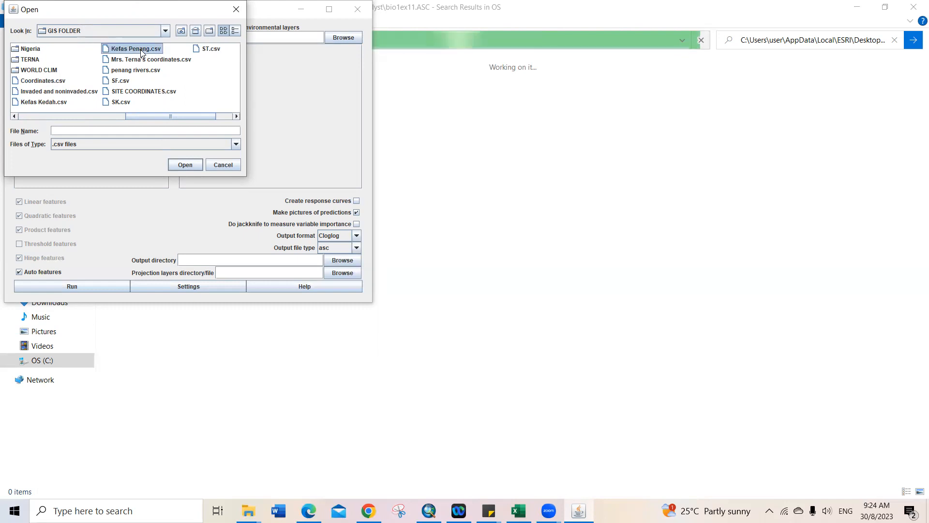
click(184, 164)
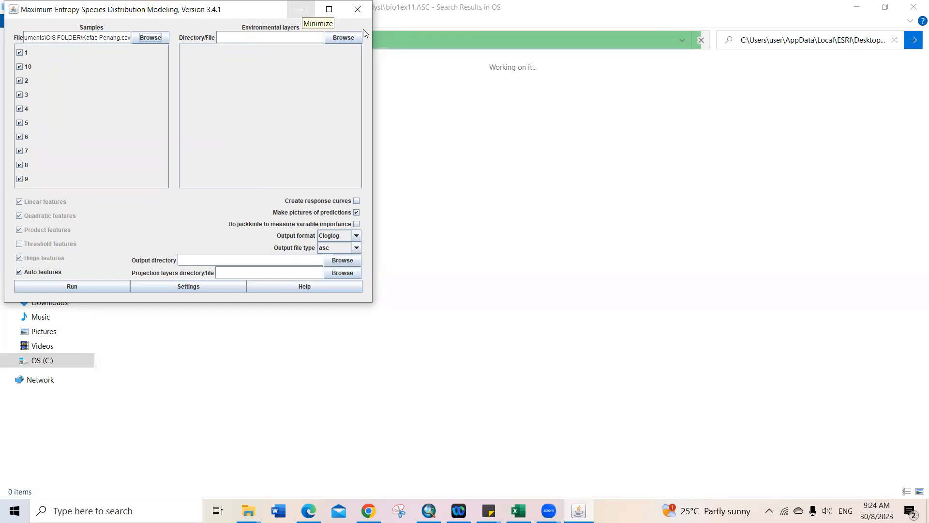
Switch to the SpatialAnalyst folder in File Explorer and copy bio1ex.asc and bio12ex1.asc.
click(301, 9)
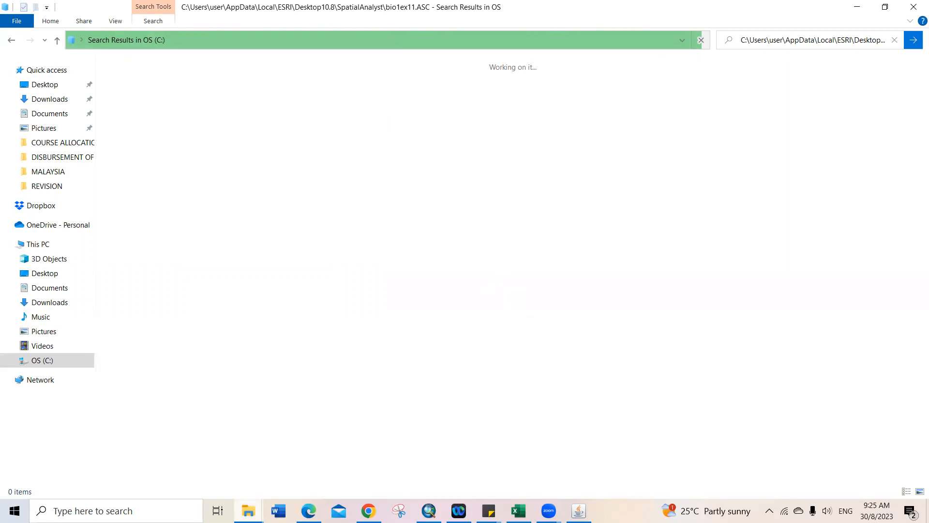
mouse_move(248, 510)
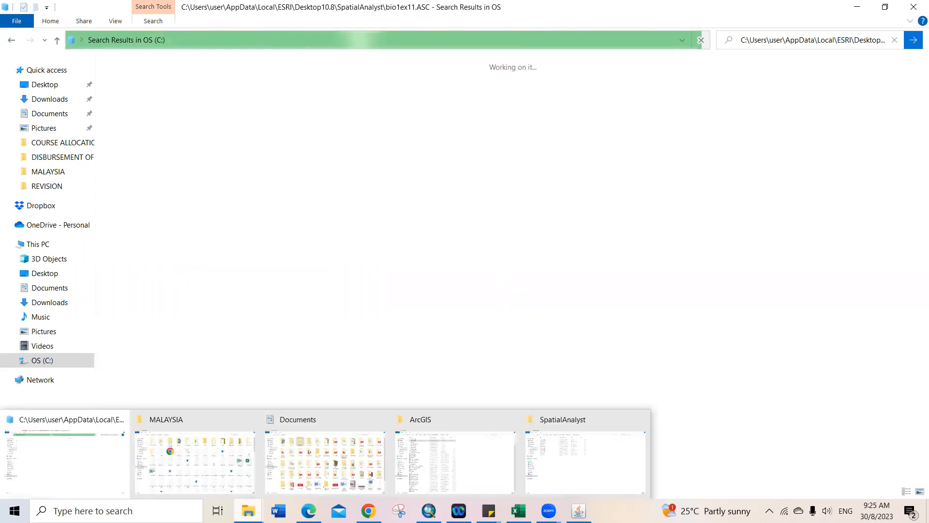
click(555, 458)
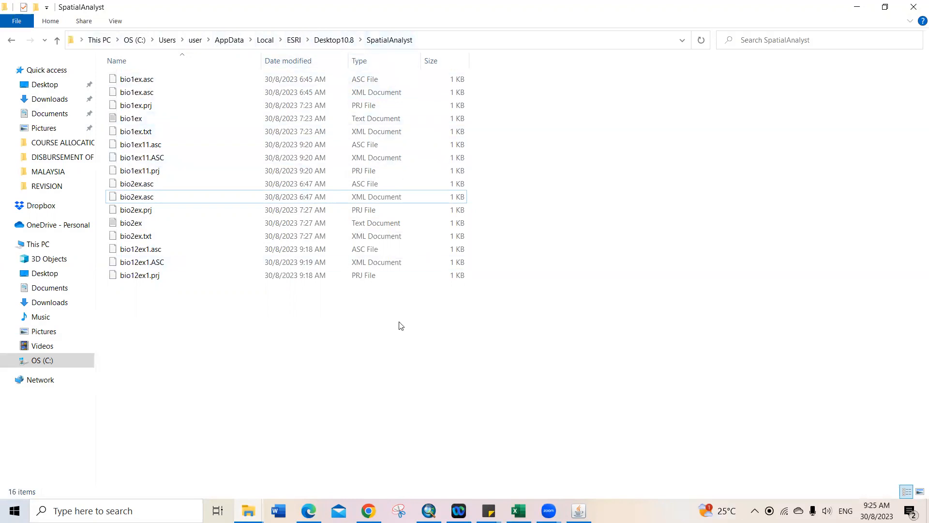
click(151, 82)
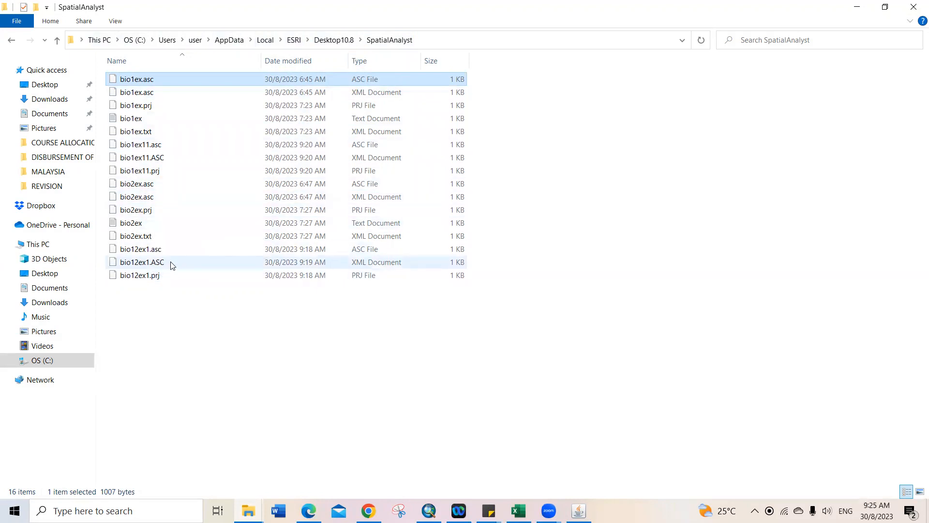
ctrl+click(132, 251)
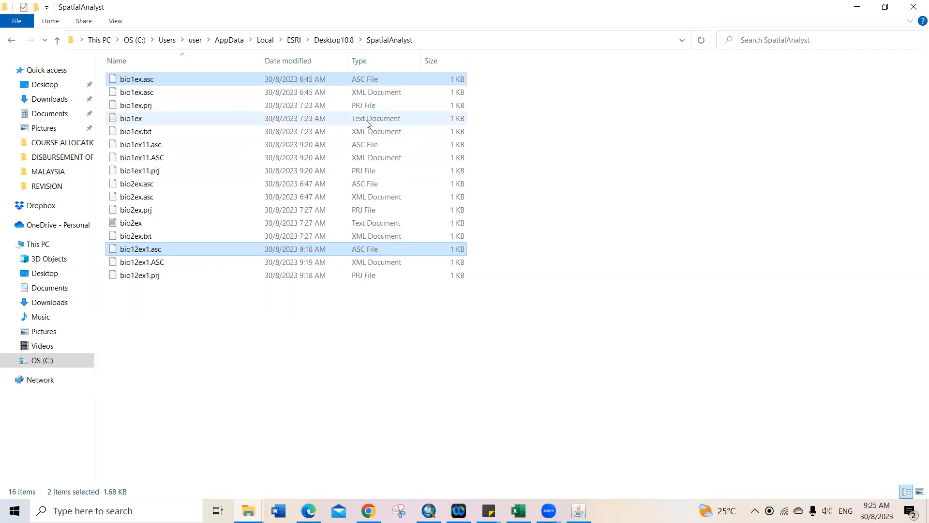
Create a folder named NEW inside the TRAINING folder of GIS FOLDER > MALAYSIA.
click(249, 511)
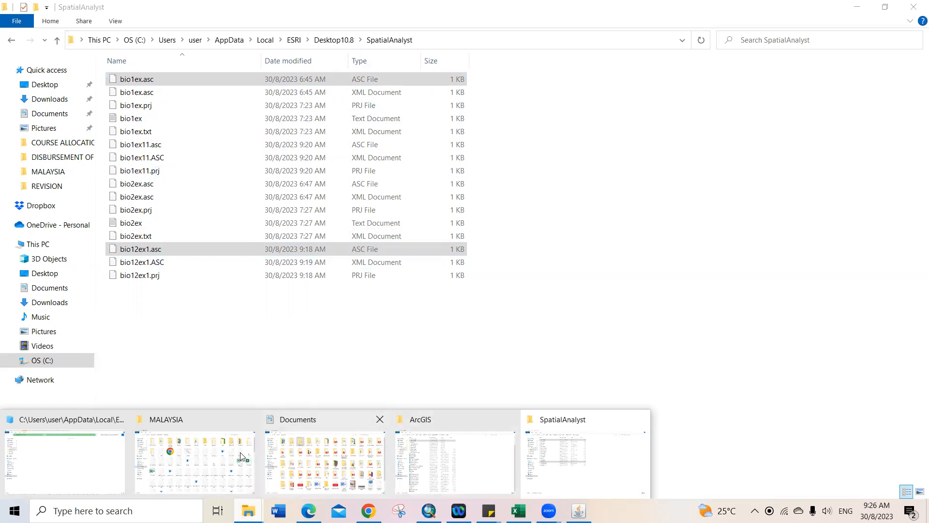
click(211, 460)
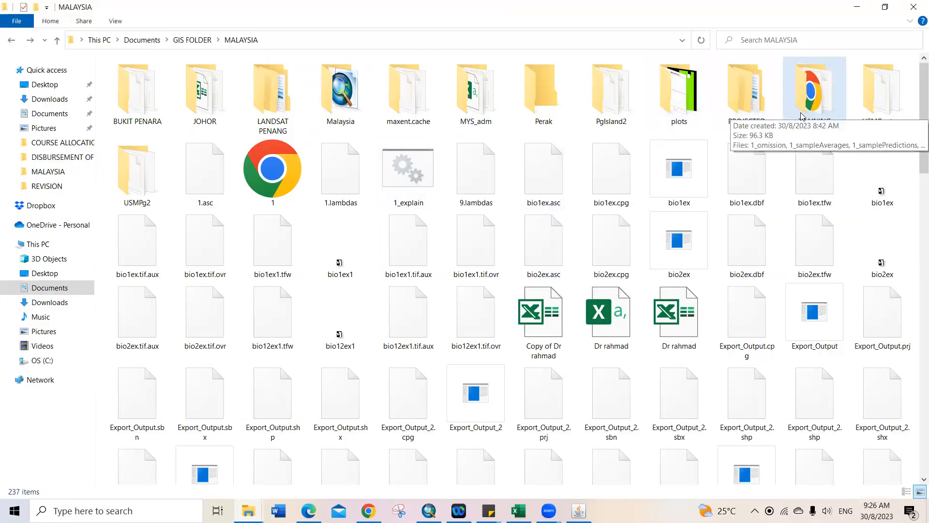
double_click(798, 116)
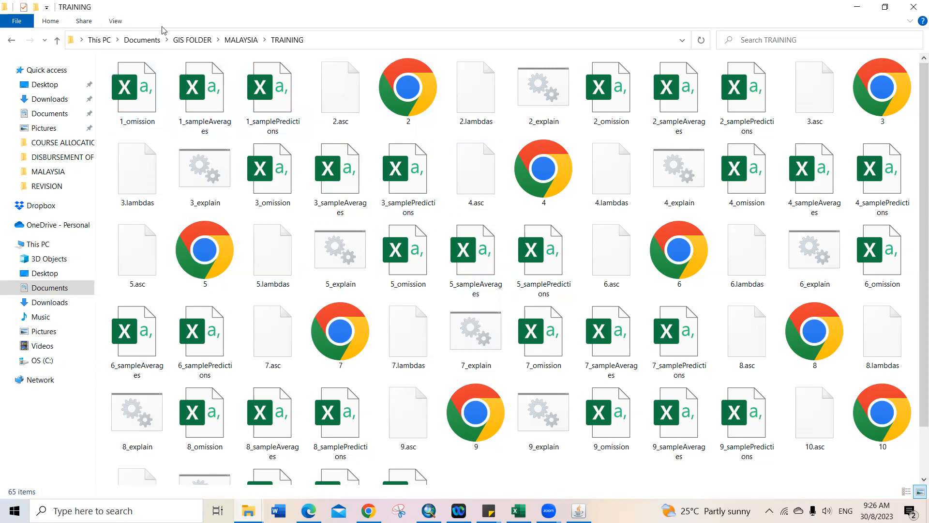
click(58, 22)
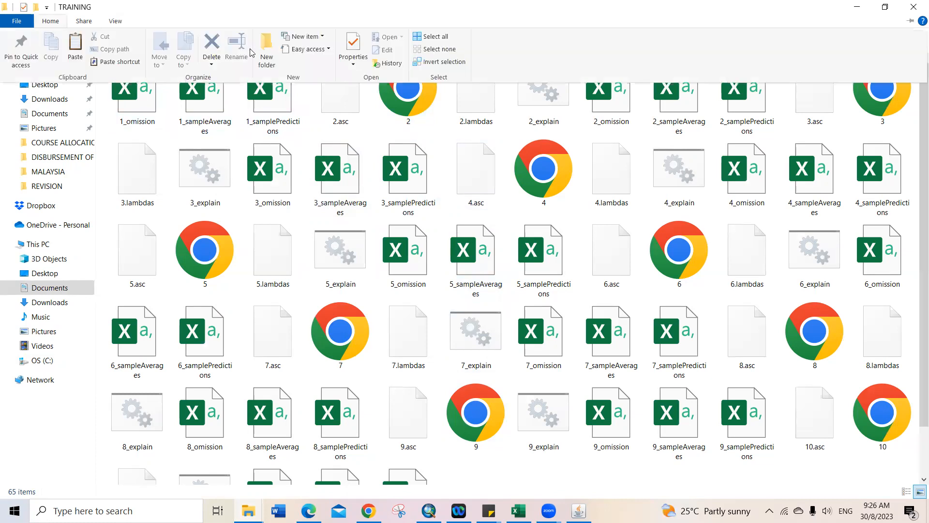
click(266, 49)
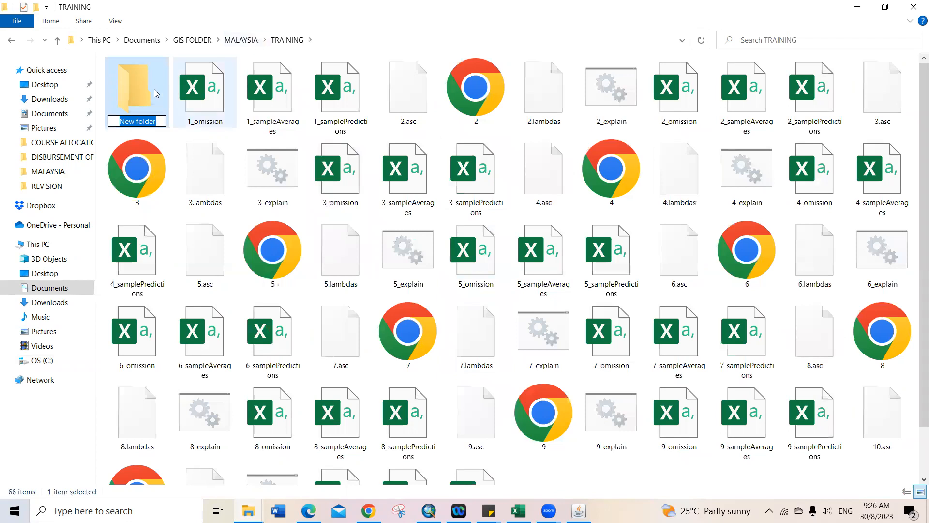
text(NEW)
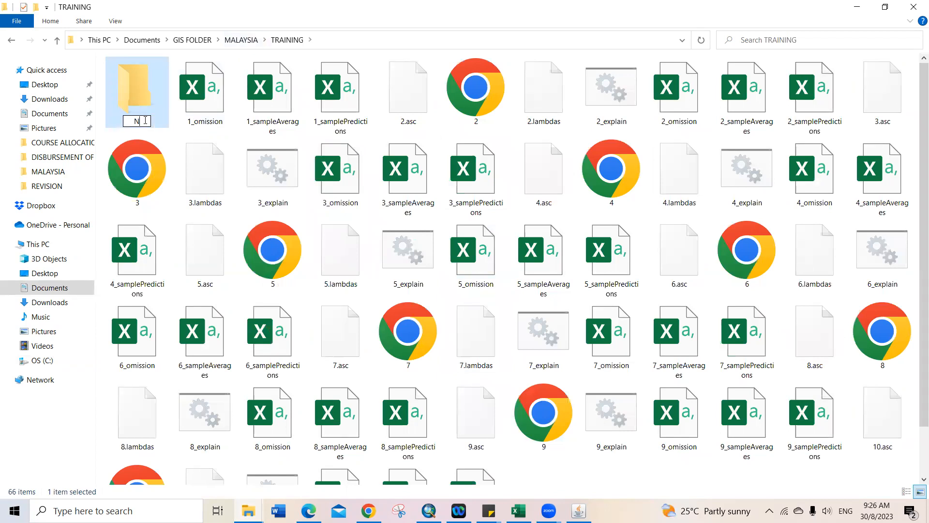
click(168, 138)
Paste the copied bio1ex.asc and bio12ex1.asc files into the NEW folder.
double_click(154, 119)
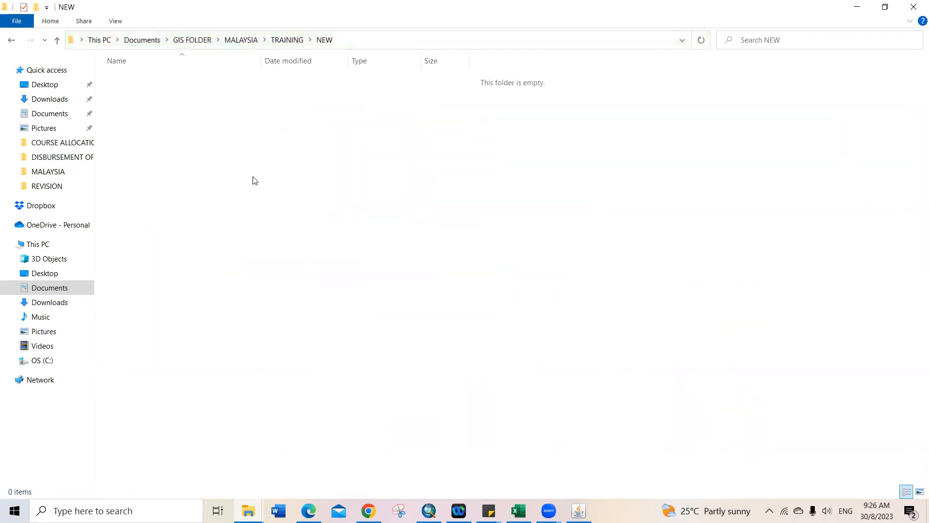
key(ctrl+v)
click(255, 180)
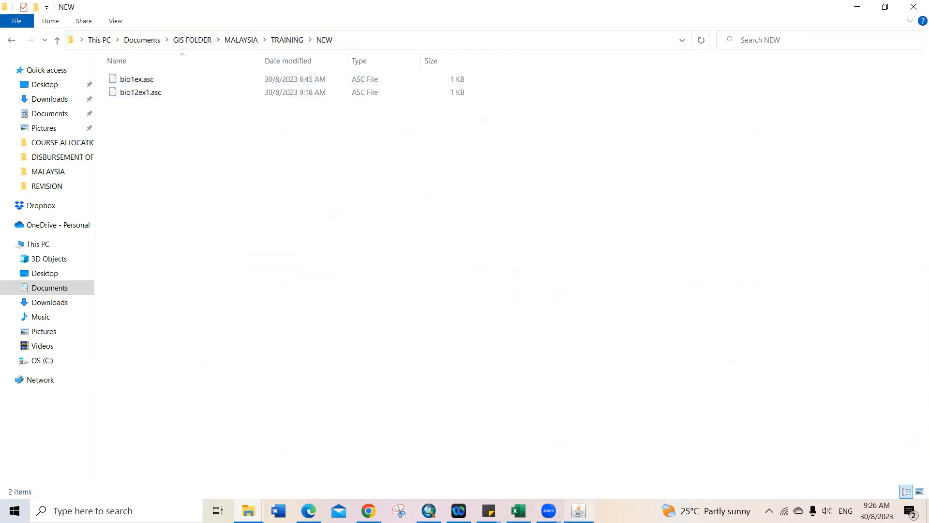
Switch back to MaxEnt, browse for the environmental layers in MALAYSIA > TRAINING > NEW, and show all file types.
click(579, 511)
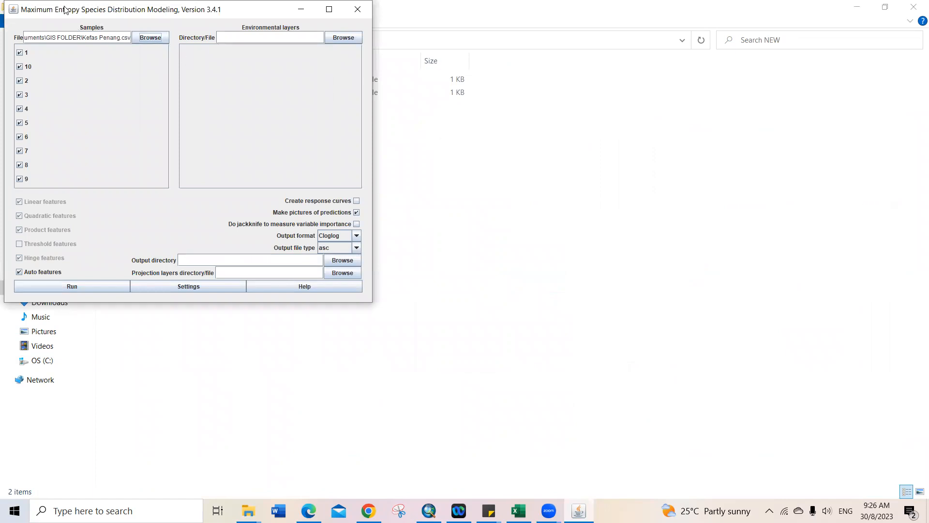
drag(65, 9, 170, 89)
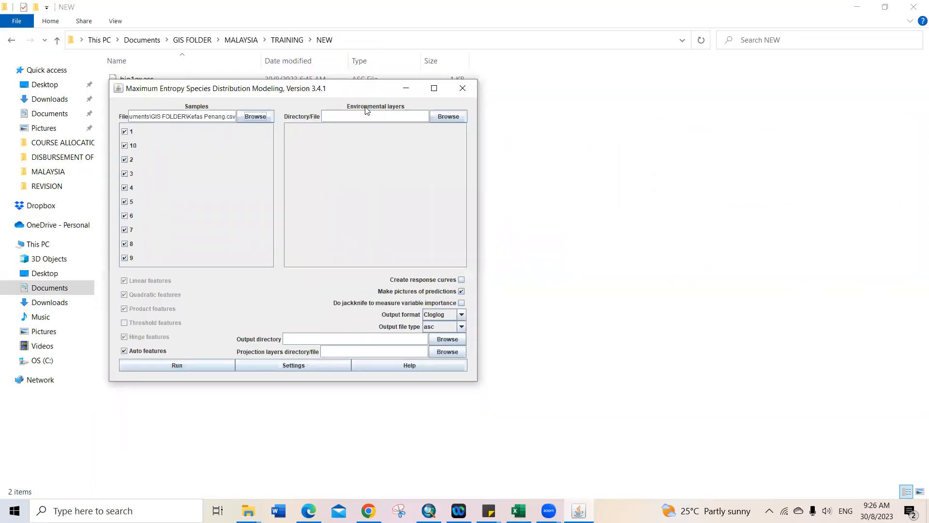
click(441, 116)
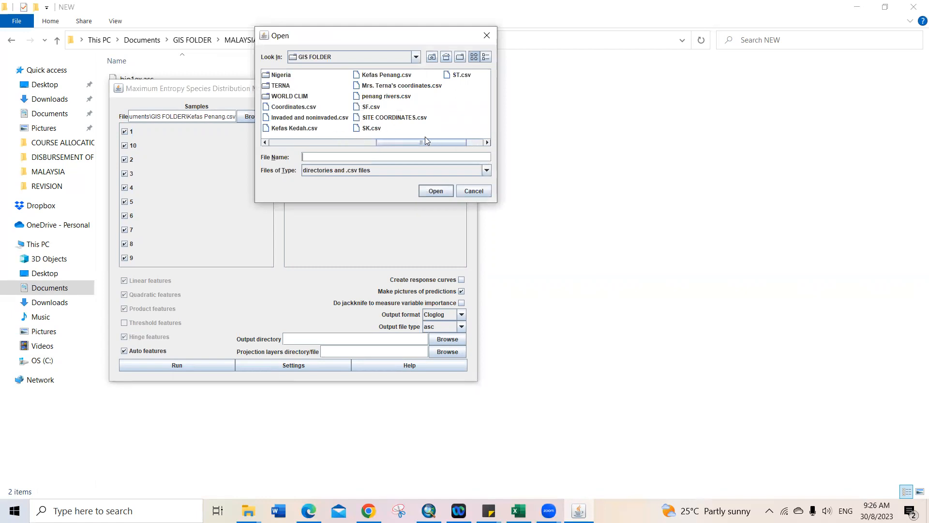
click(266, 143)
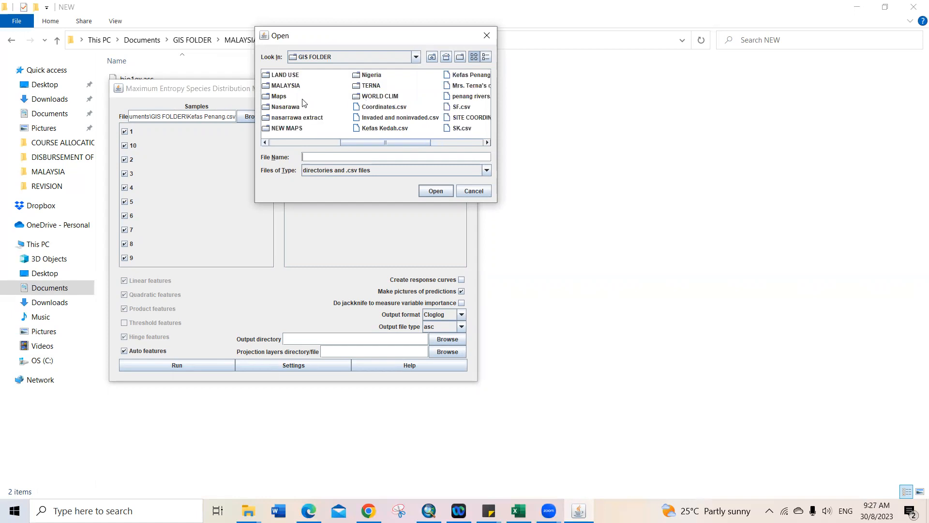
double_click(285, 87)
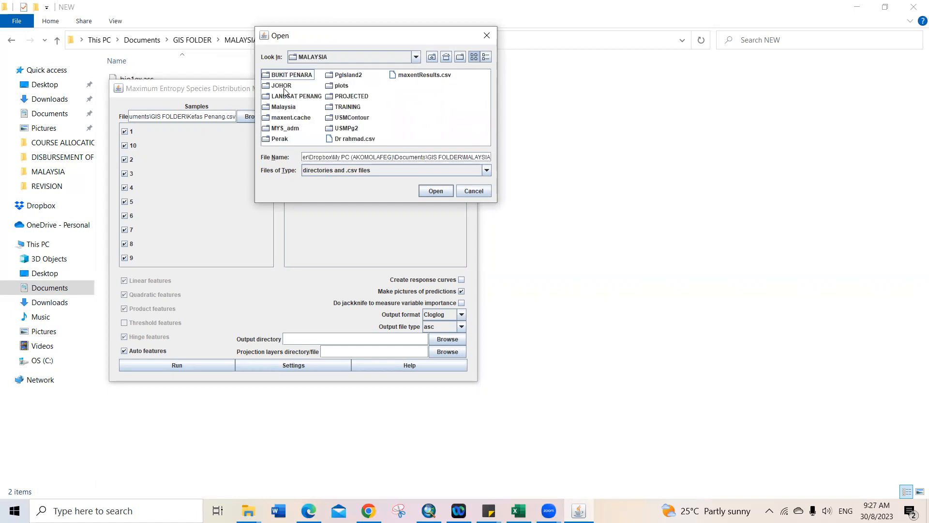
double_click(348, 107)
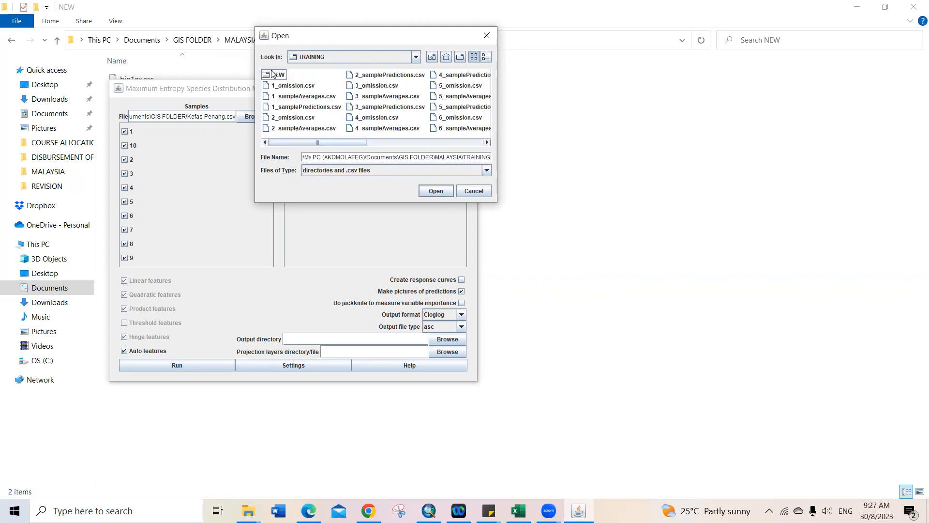
double_click(274, 75)
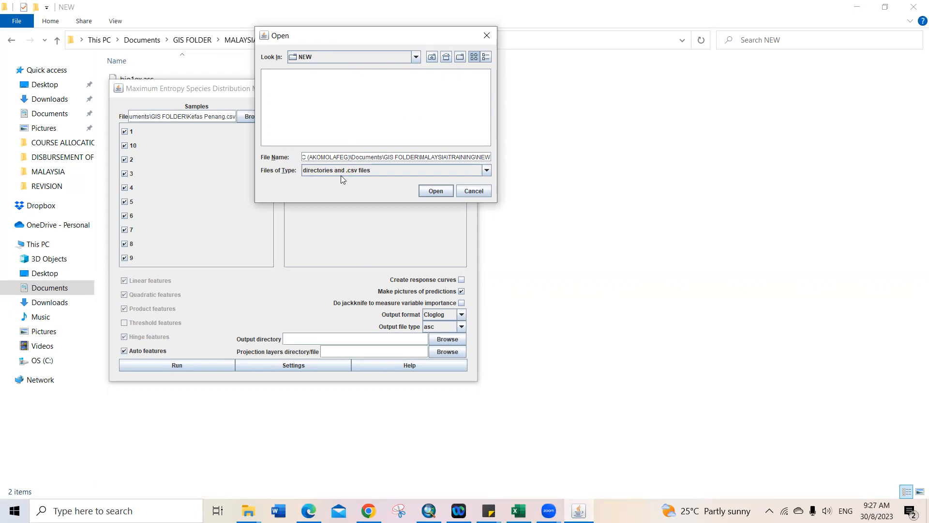
click(486, 171)
click(373, 181)
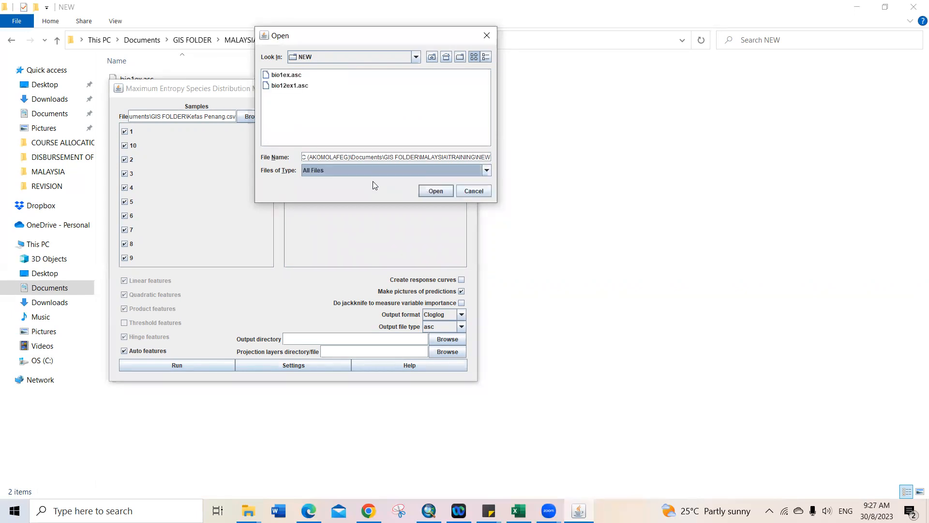
Load the NEW folder's bio1ex and bio12ex1 layers as environmental layers by choosing bio1ex.asc.
click(289, 76)
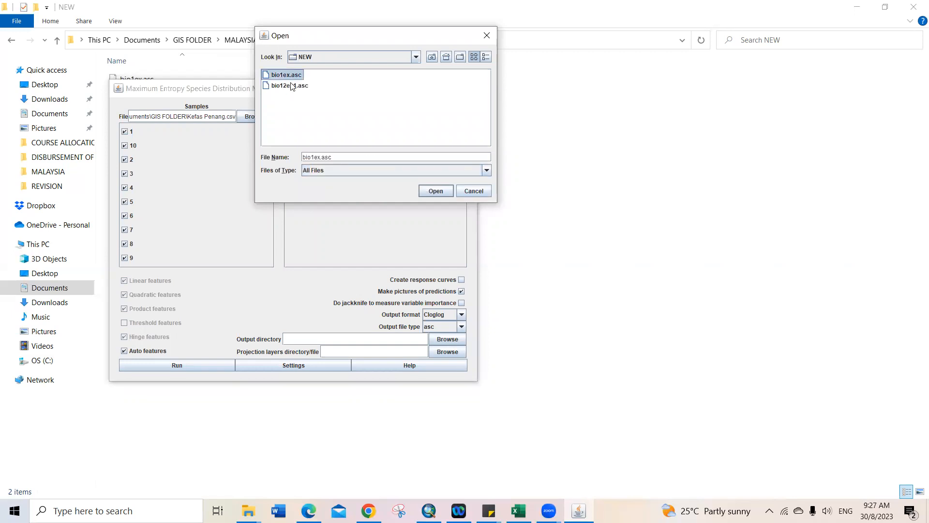
click(292, 87)
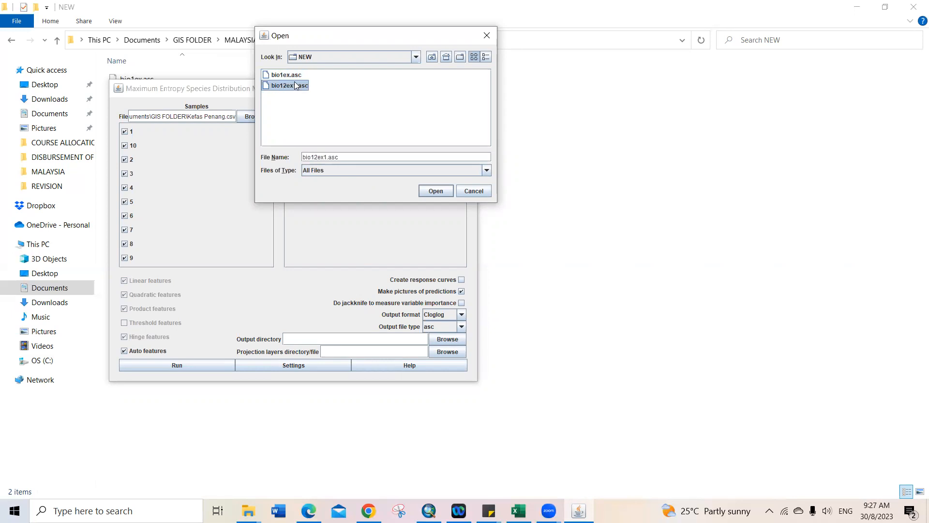
click(291, 76)
click(292, 85)
click(293, 85)
click(351, 101)
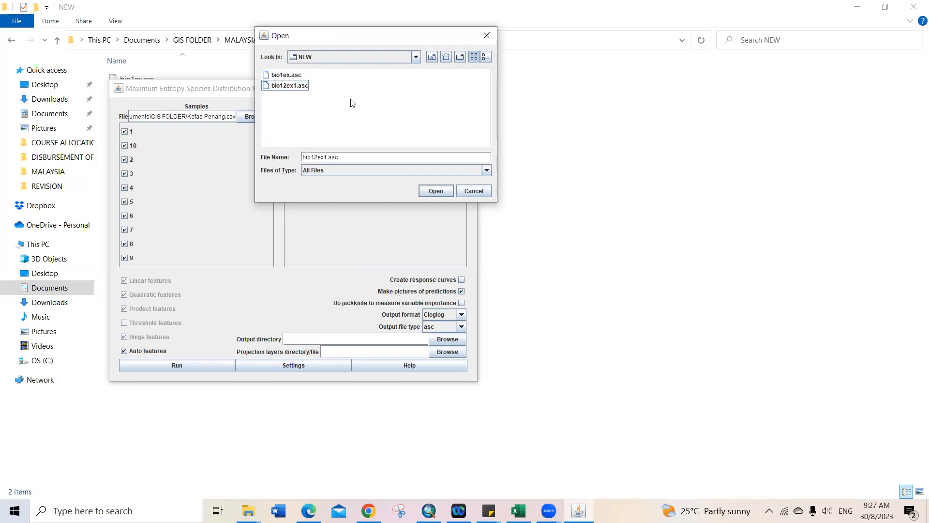
click(301, 77)
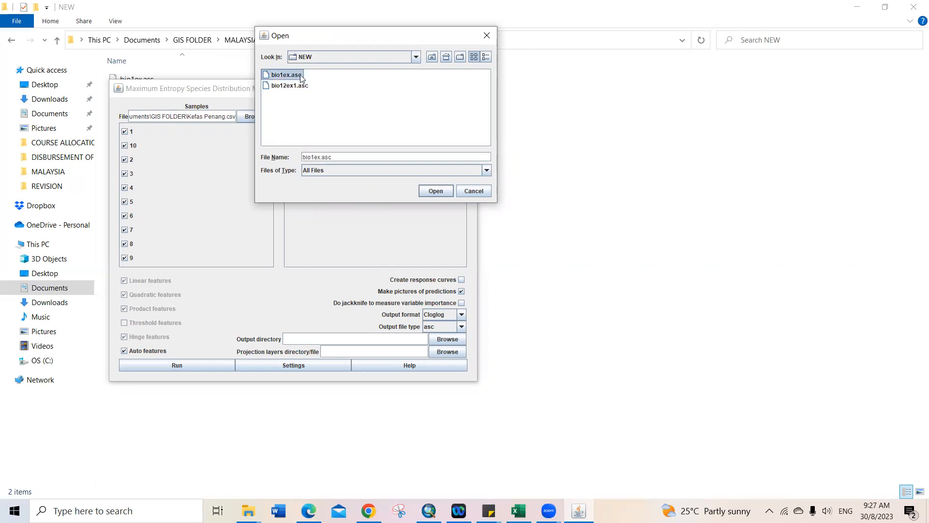
click(436, 189)
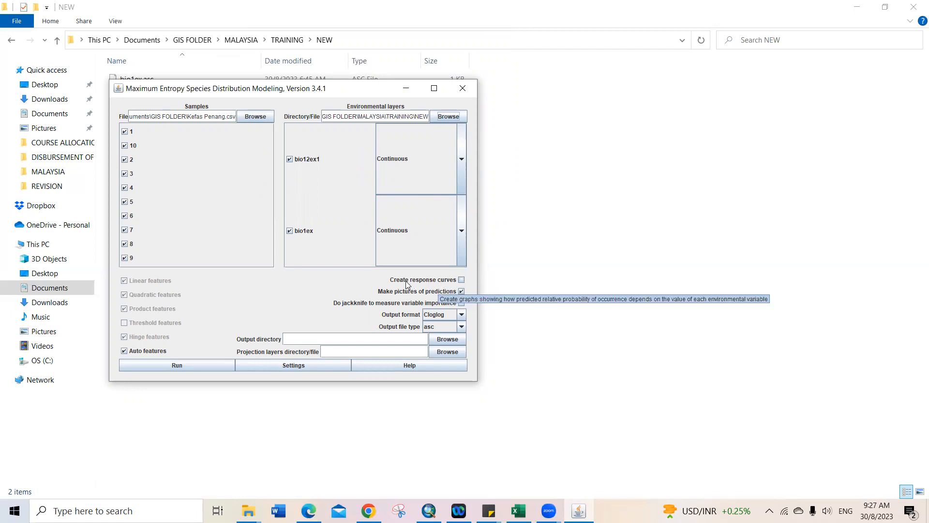
Enable response curves and the jackknife test of variable importance, and set the output directory to the NEW folder.
click(463, 281)
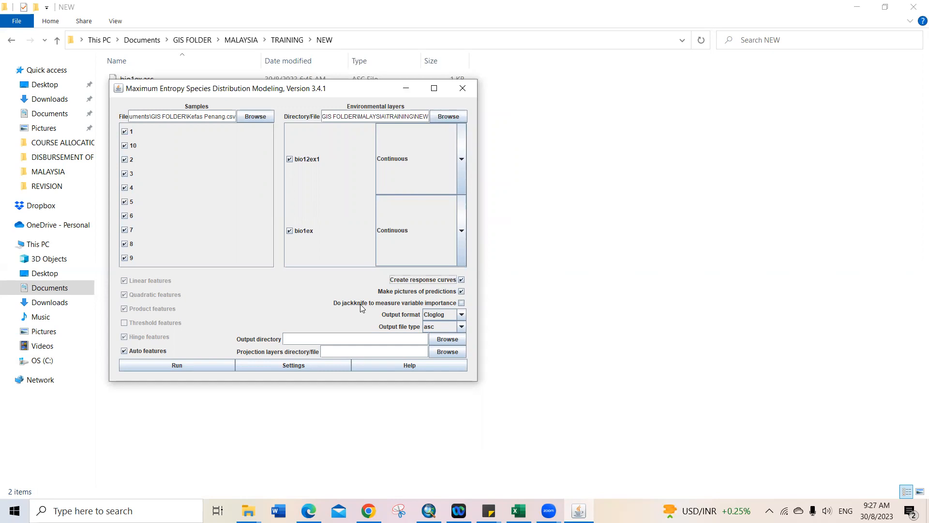
click(462, 304)
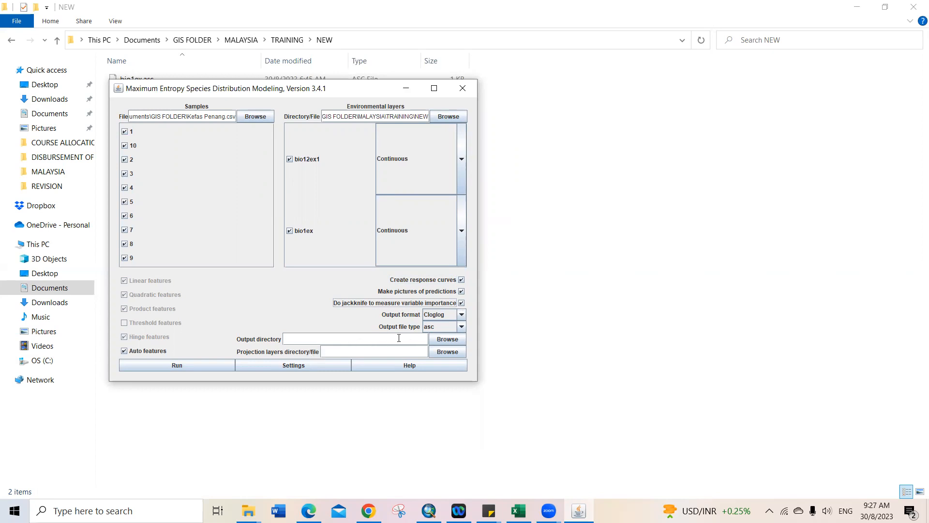
click(436, 340)
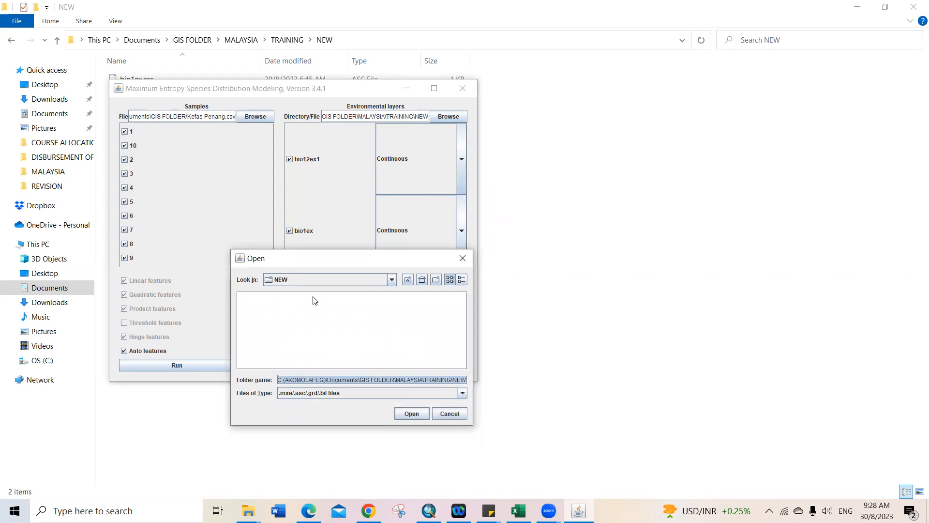
click(412, 414)
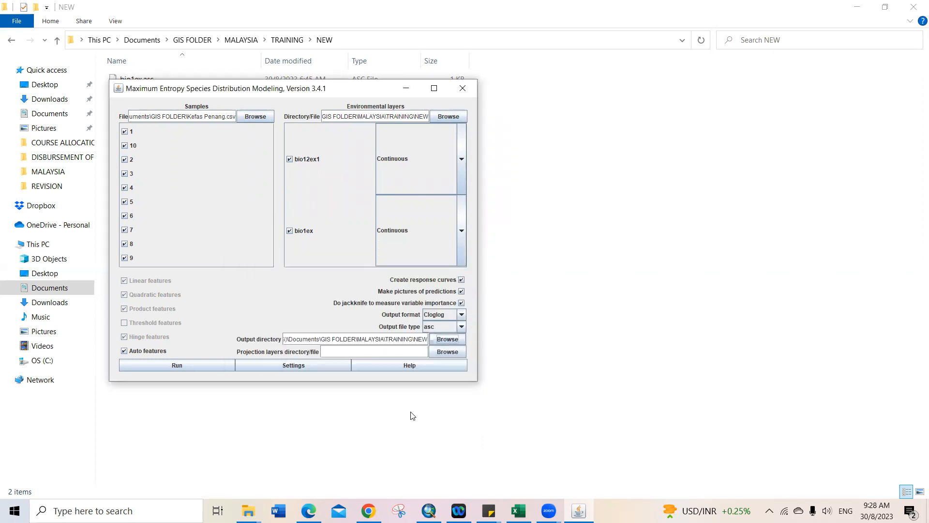
Review the basic maximum entropy parameters in the model settings.
click(297, 366)
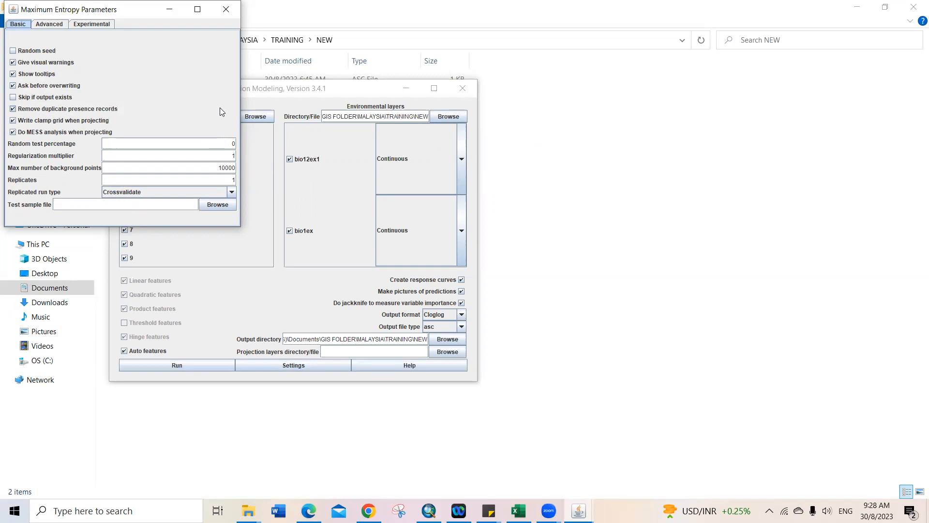
click(234, 144)
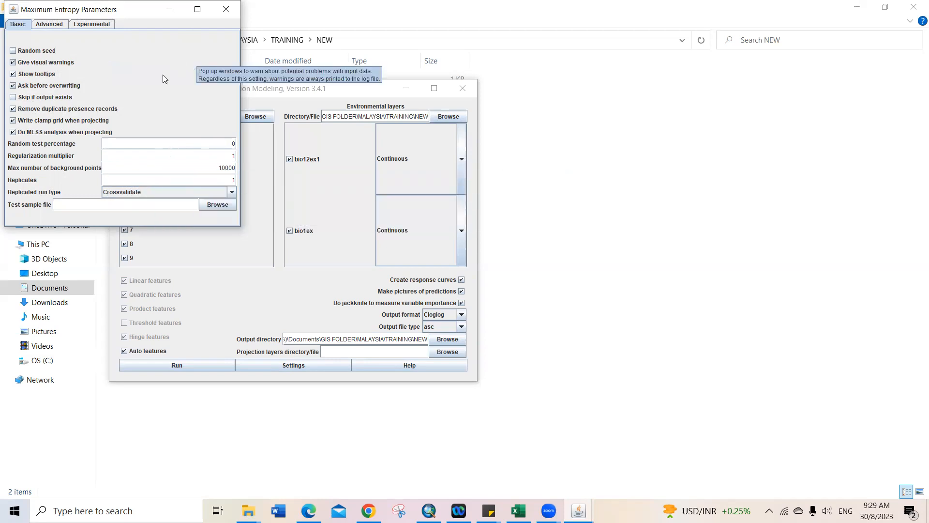
drag(132, 10, 152, 71)
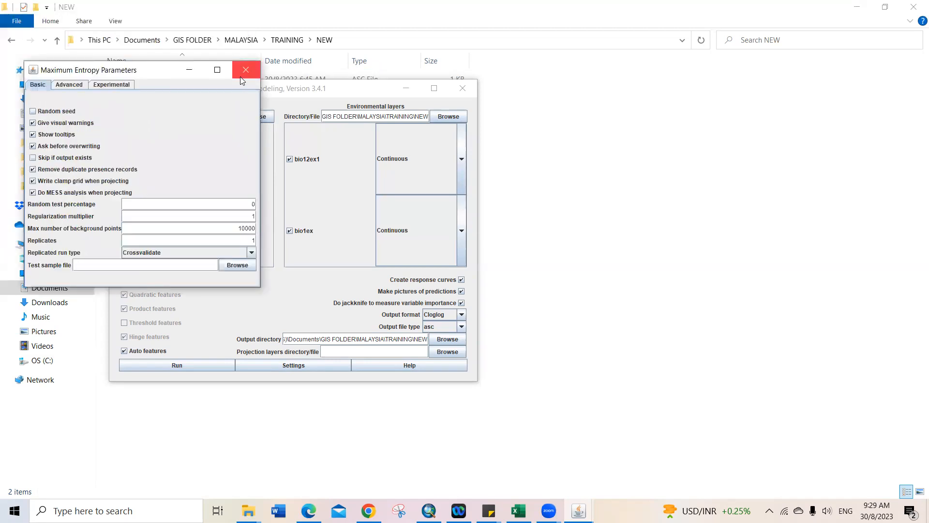
click(245, 70)
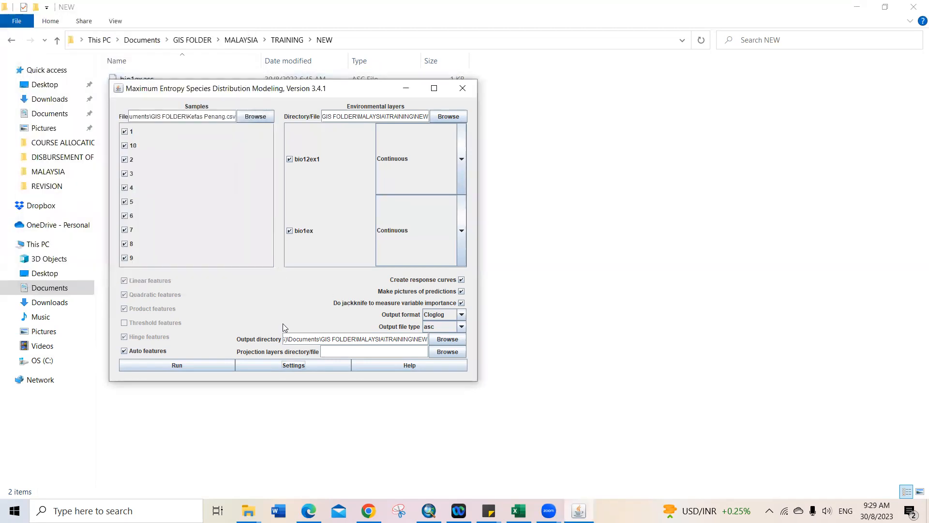
Try to run the MaxEnt model twice with the bio1ex and bio12ex1 layers.
click(177, 365)
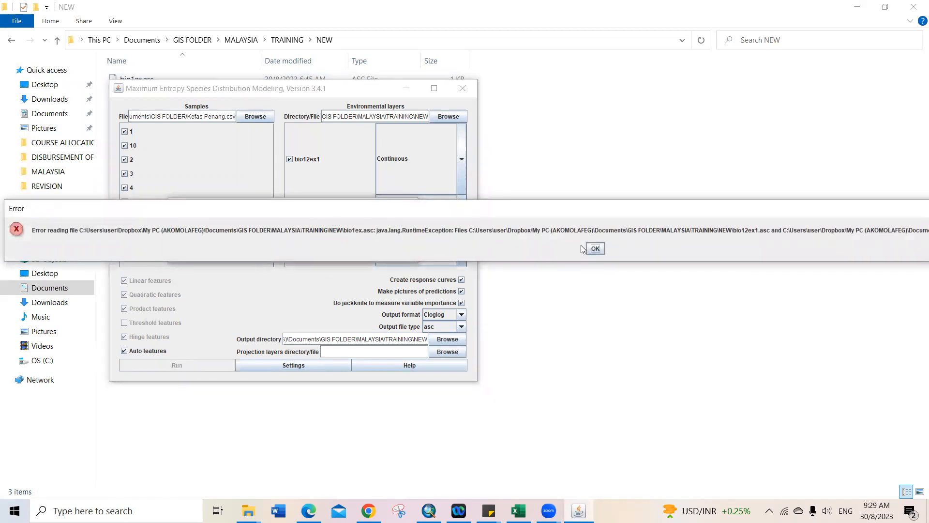
click(596, 249)
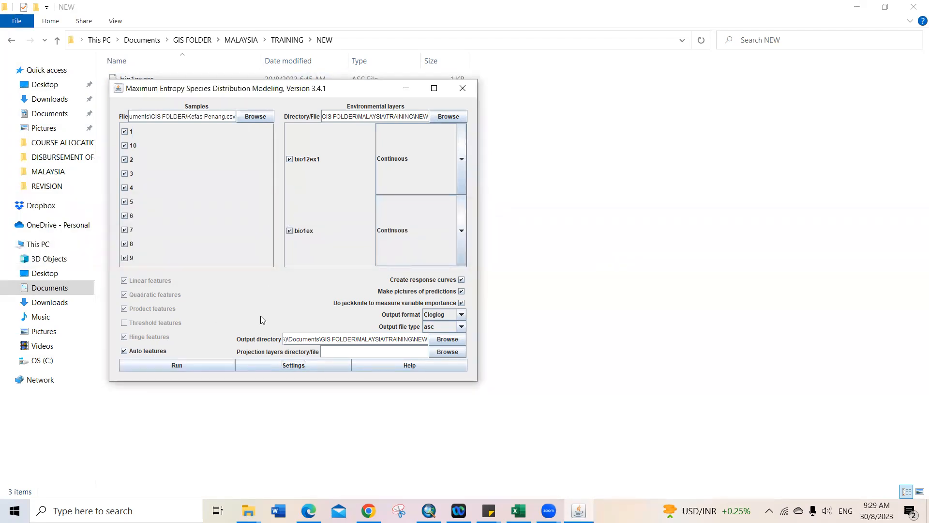
click(205, 364)
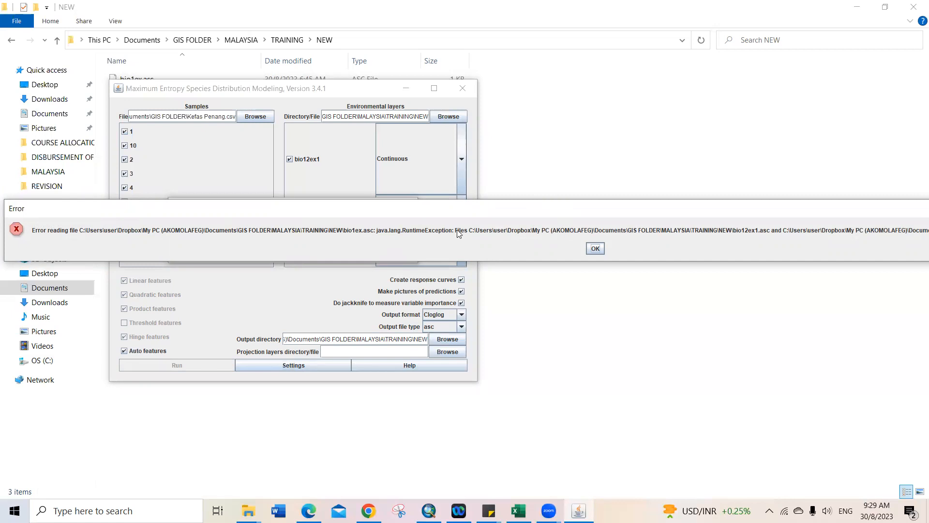
click(593, 250)
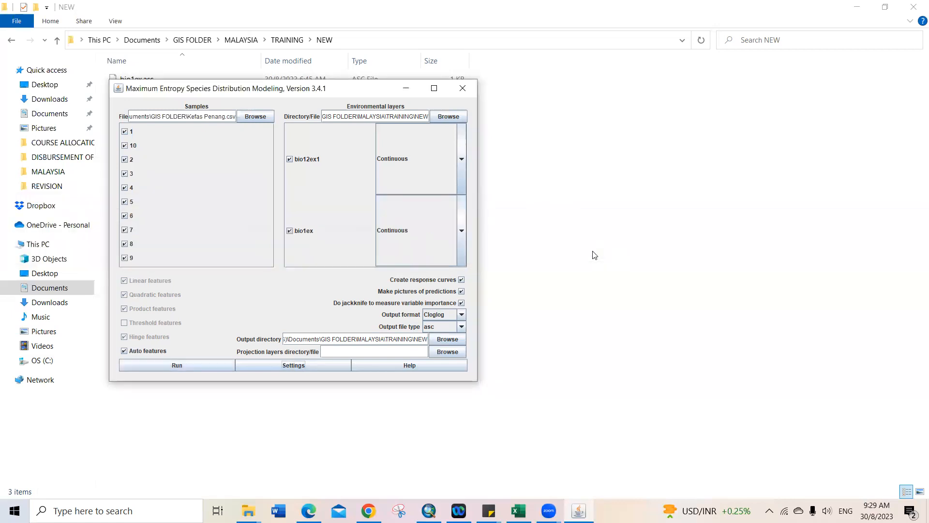
click(490, 52)
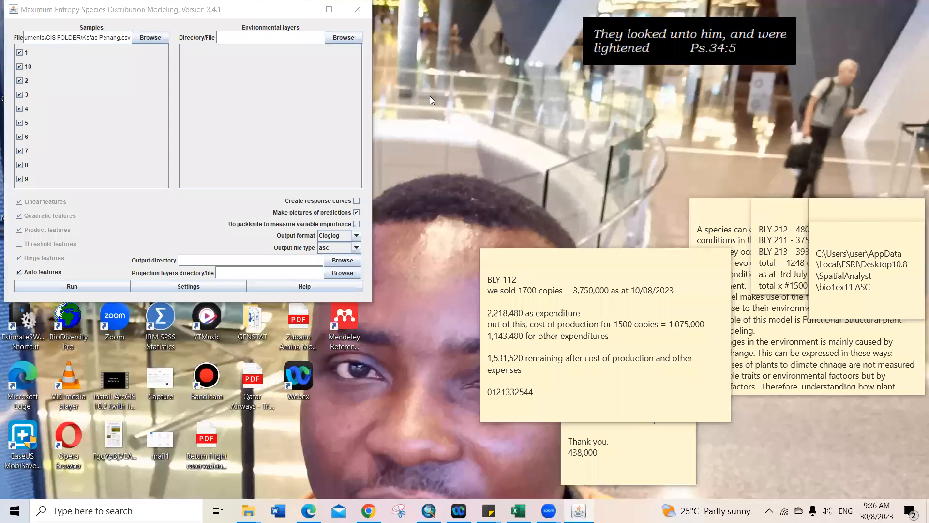
Browse for the environmental layers in GIS FOLDER > MALAYSIA > TRAINING > NEW.
click(345, 40)
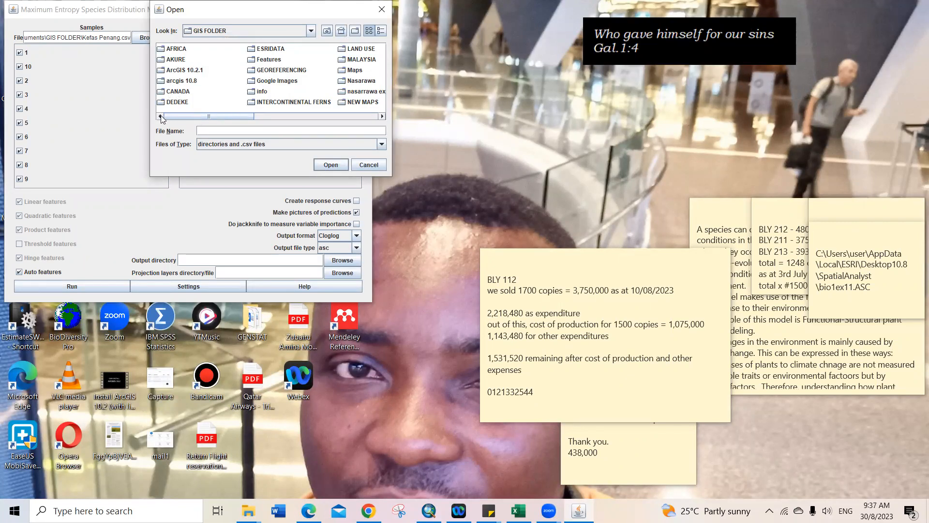
click(352, 63)
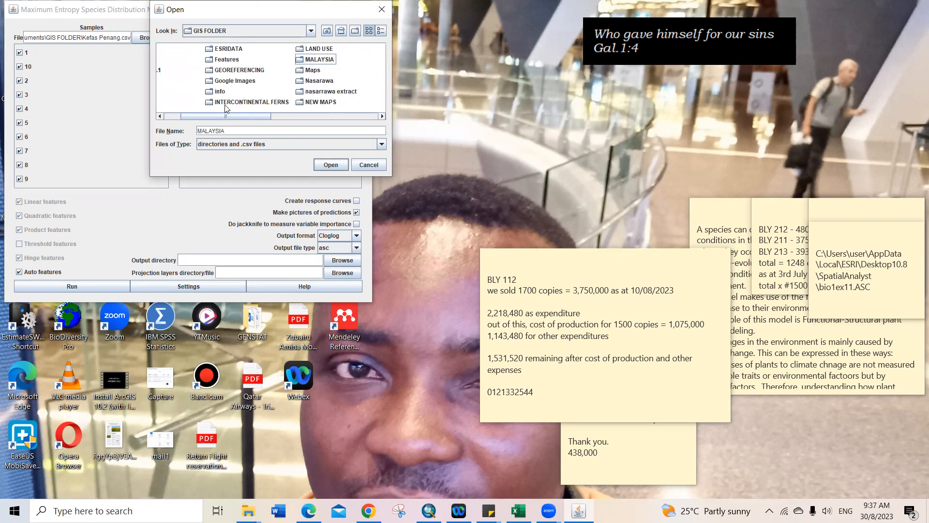
click(173, 116)
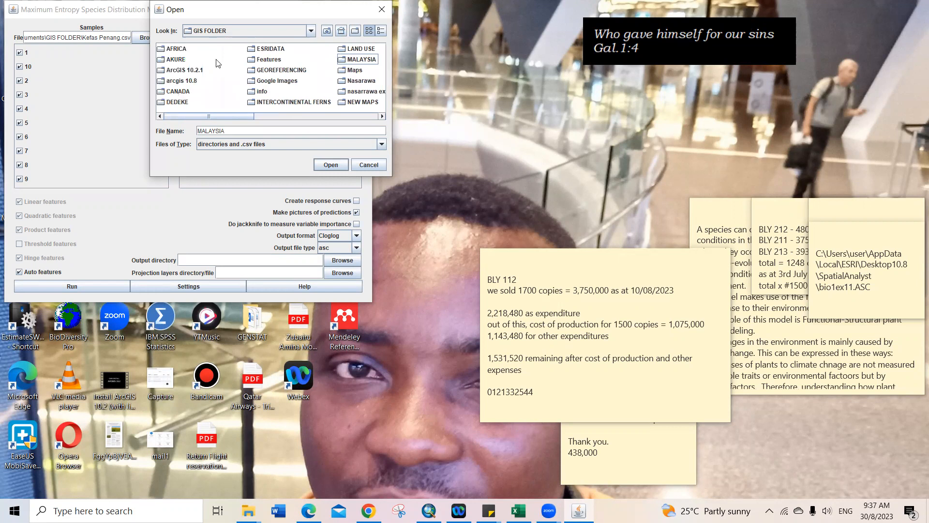
click(354, 61)
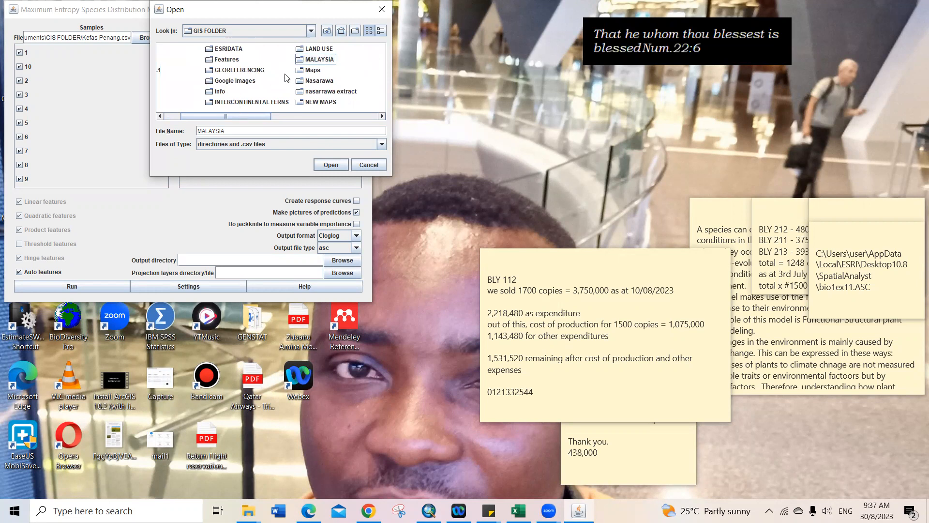
double_click(313, 63)
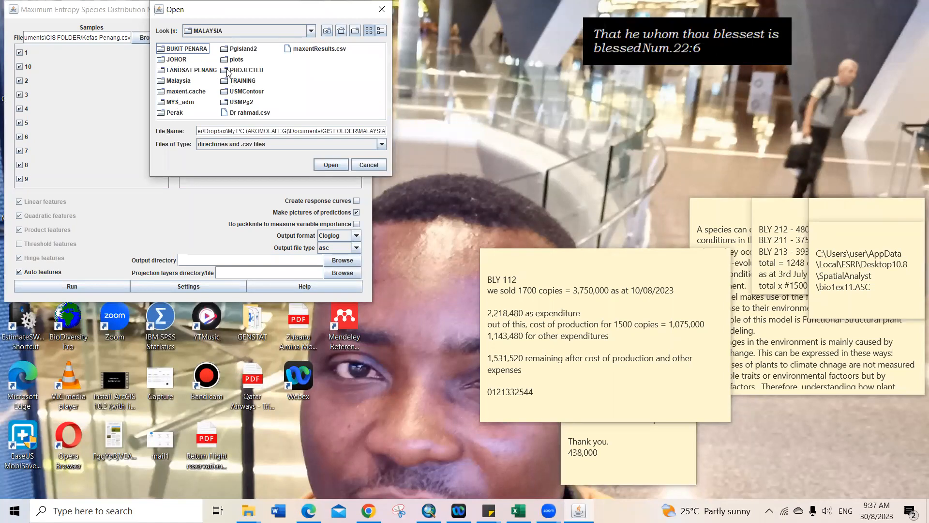
double_click(236, 81)
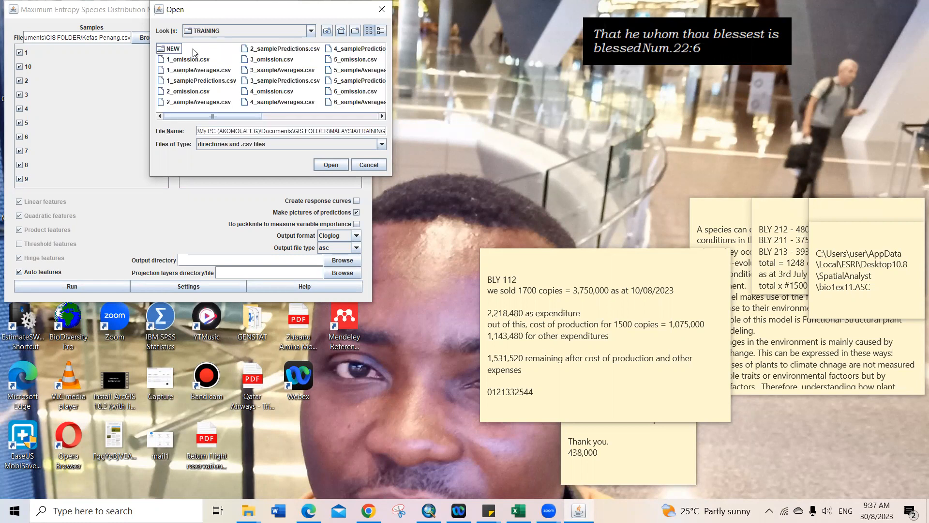
double_click(170, 49)
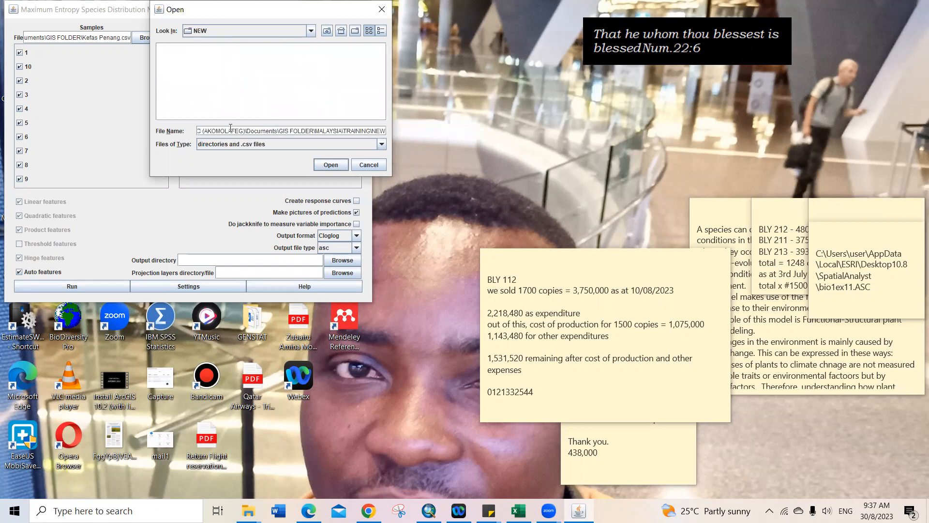
Show all file types and load the NEW folder's bio1ex11 and bio12ex1 layers by choosing bio12ex1.asc.
click(257, 144)
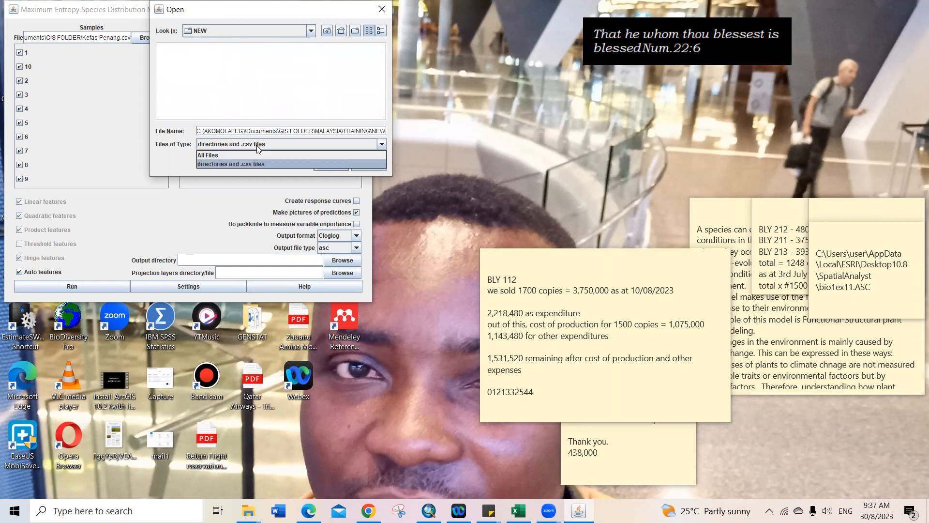
click(231, 154)
click(192, 50)
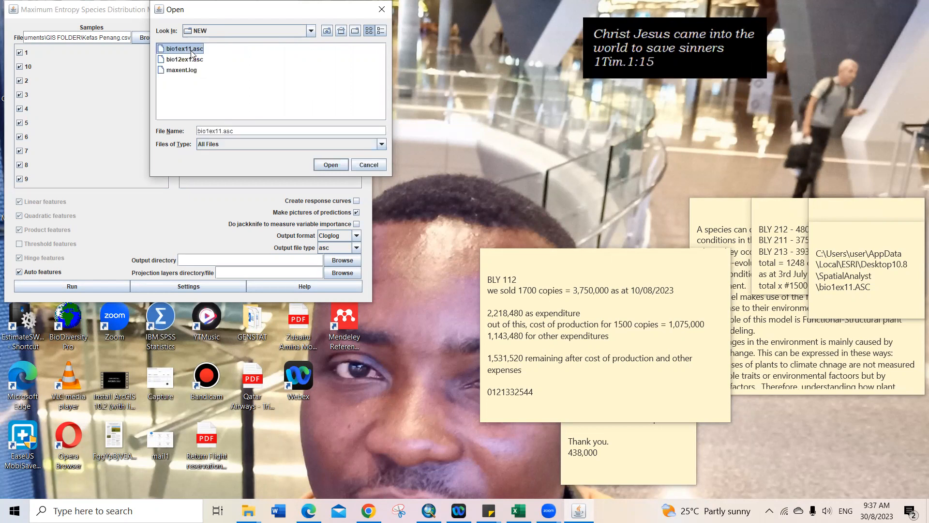
click(190, 60)
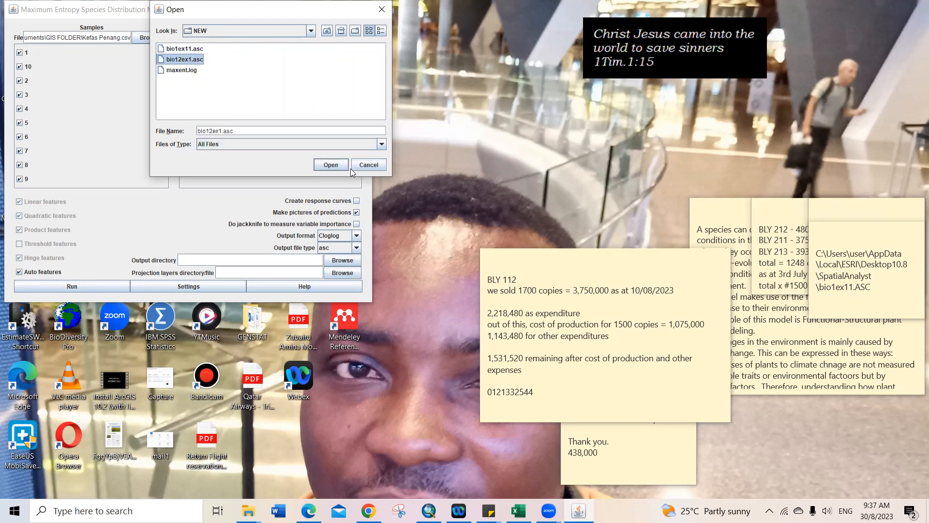
click(331, 164)
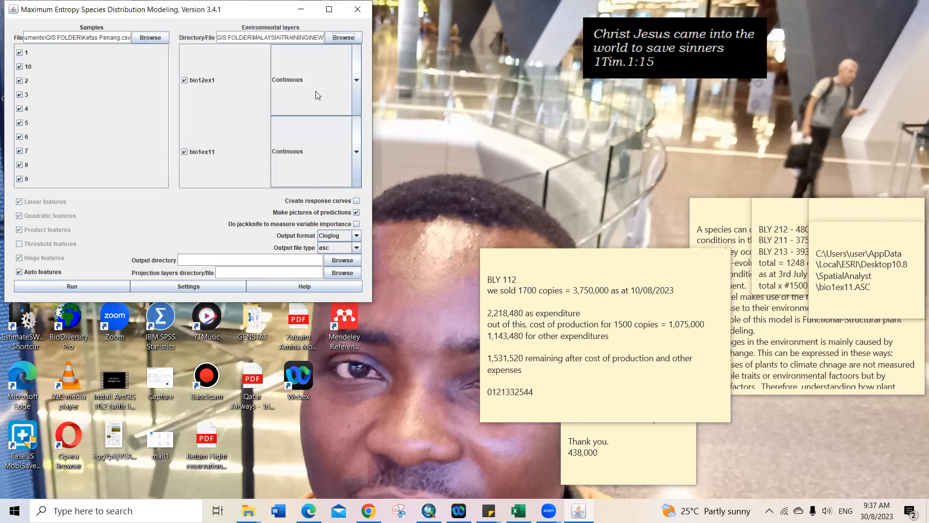
View the data type options offered for the bio12ex1 environmental layer.
click(358, 80)
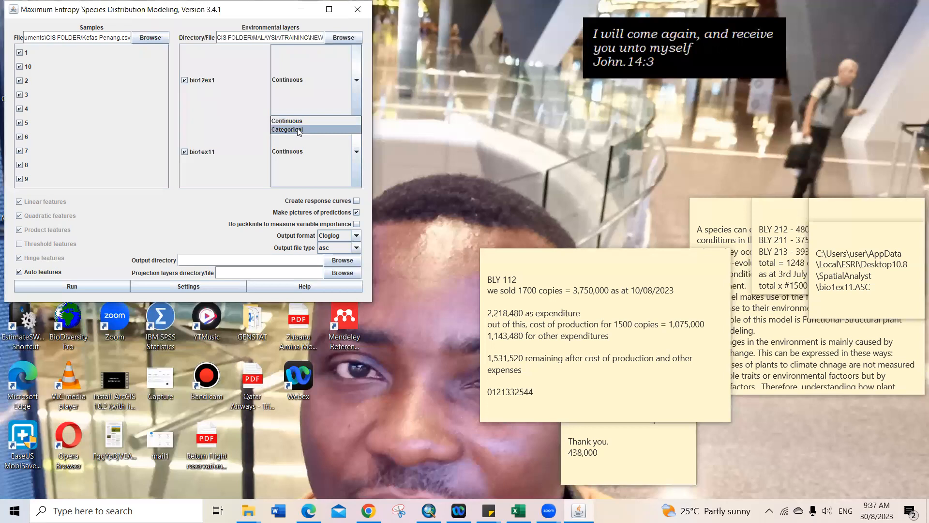
click(243, 105)
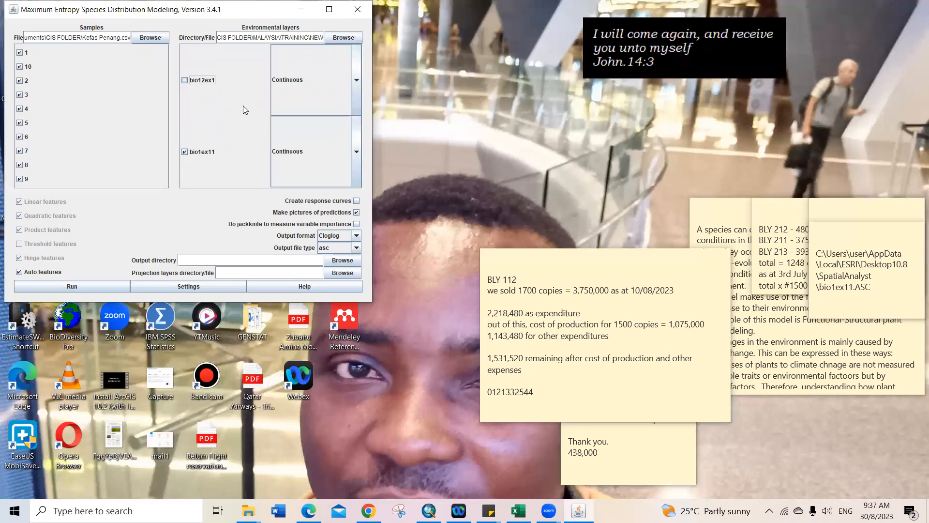
click(184, 80)
Turn on response curves and jackknife variable importance, with MALAYSIA > TRAINING > NEW as the output directory.
click(357, 201)
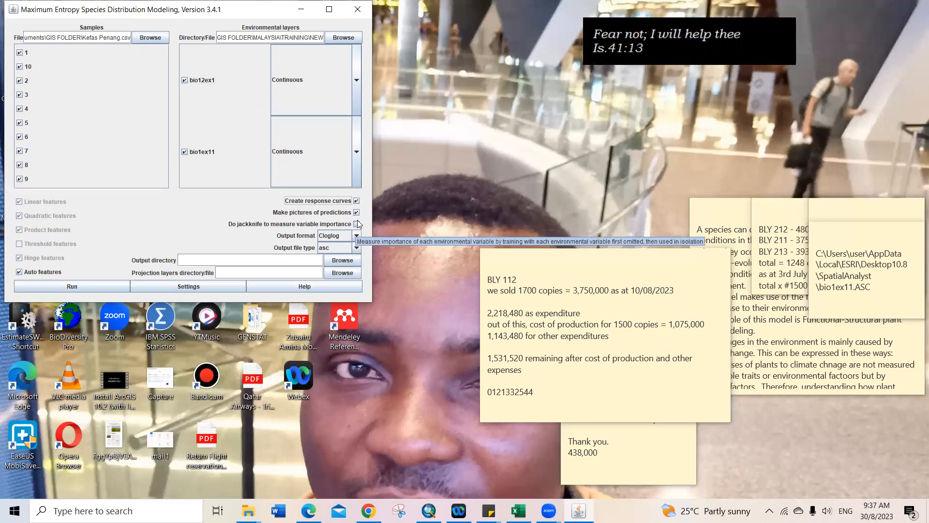
click(357, 224)
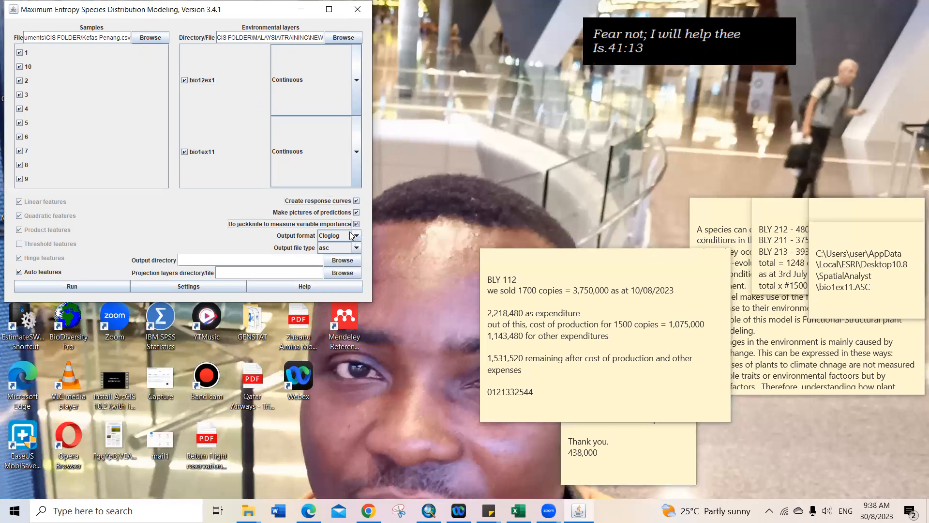
click(334, 265)
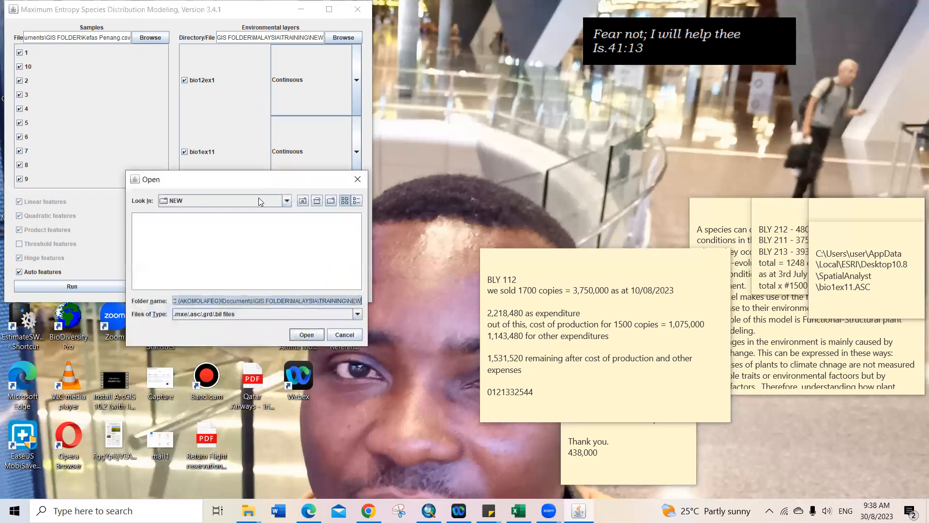
click(306, 334)
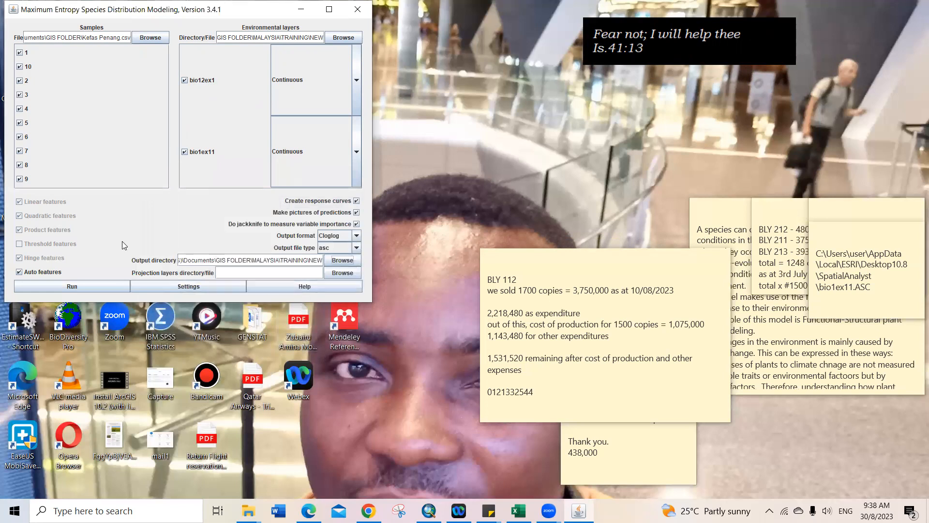
Run the MaxEnt model with the bio1ex11 and bio12ex1 layers, suppressing similar visual warnings.
click(71, 289)
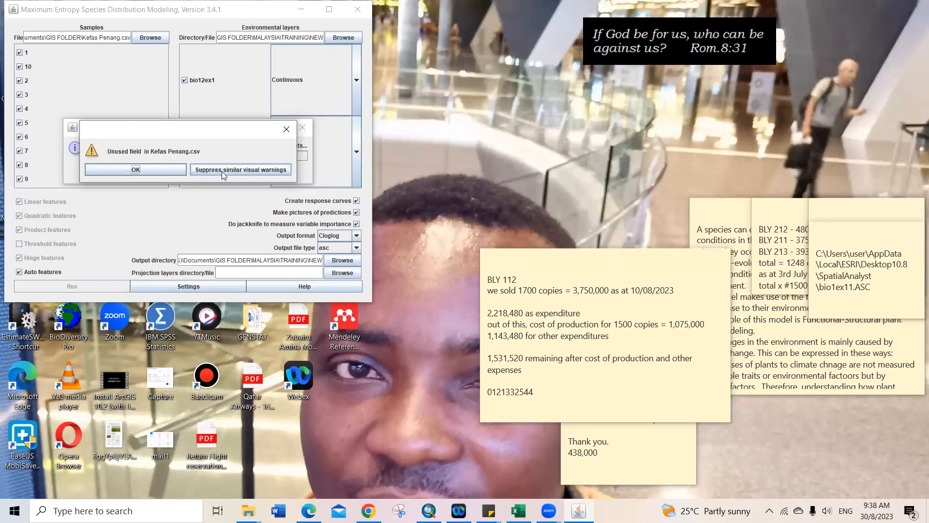
click(254, 170)
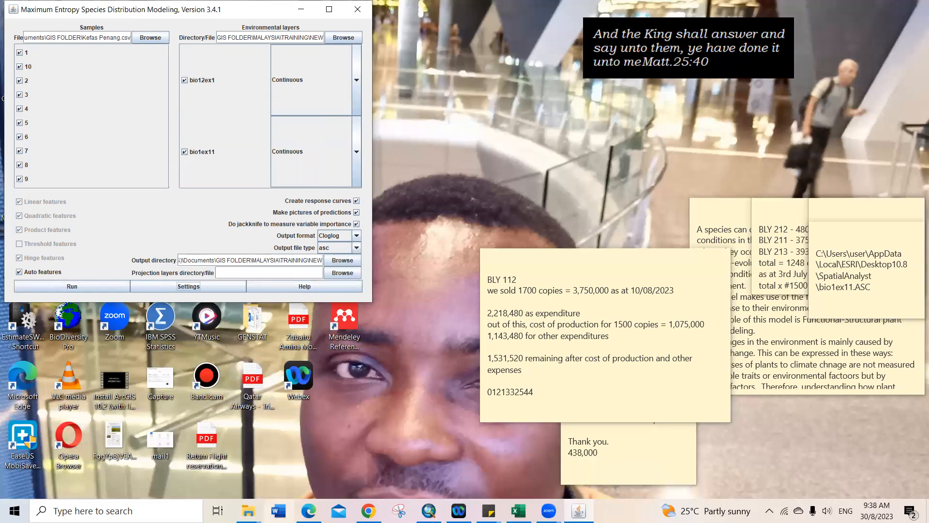
Switch to the NEW folder in File Explorer and look over the MaxEnt output files.
click(248, 511)
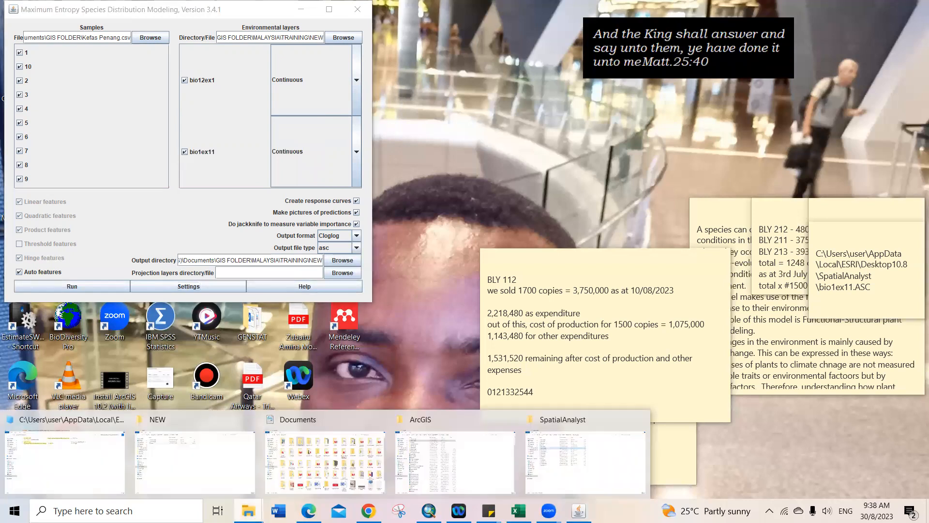
click(192, 455)
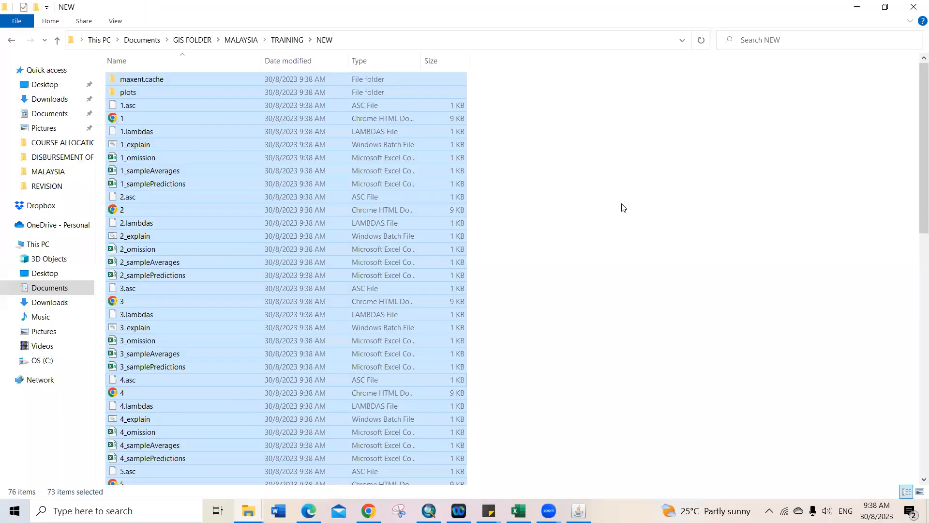
click(624, 208)
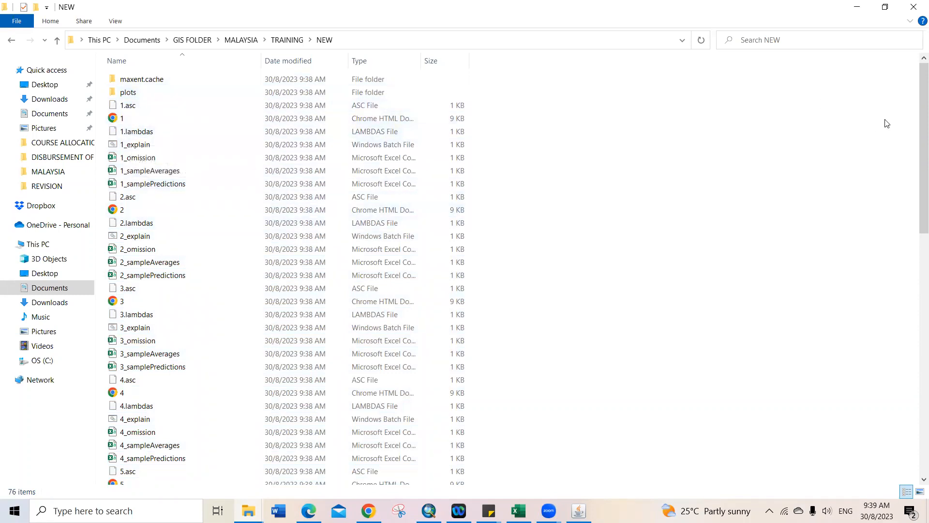
Open the MaxEnt HTML report 1 from the NEW folder and review its omission, model picture, response curve and variable contribution sections.
drag(916, 127, 890, 94)
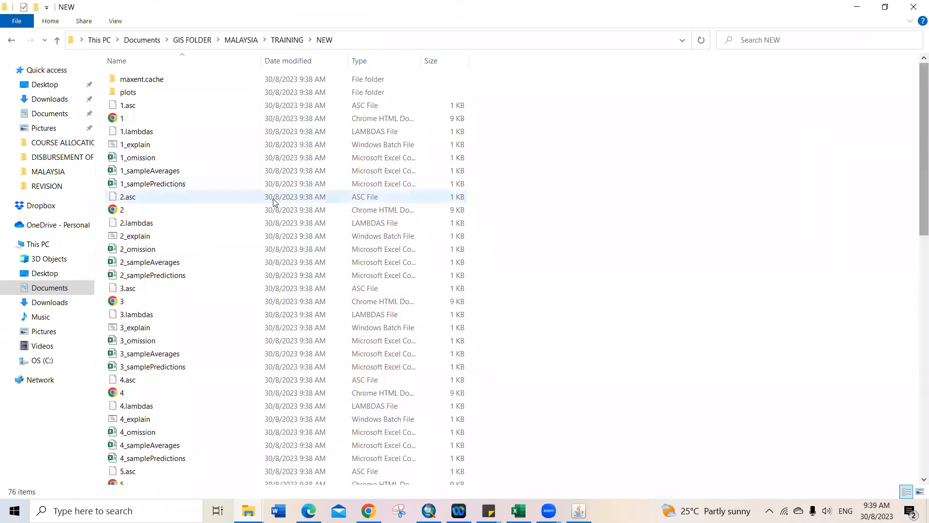
double_click(121, 124)
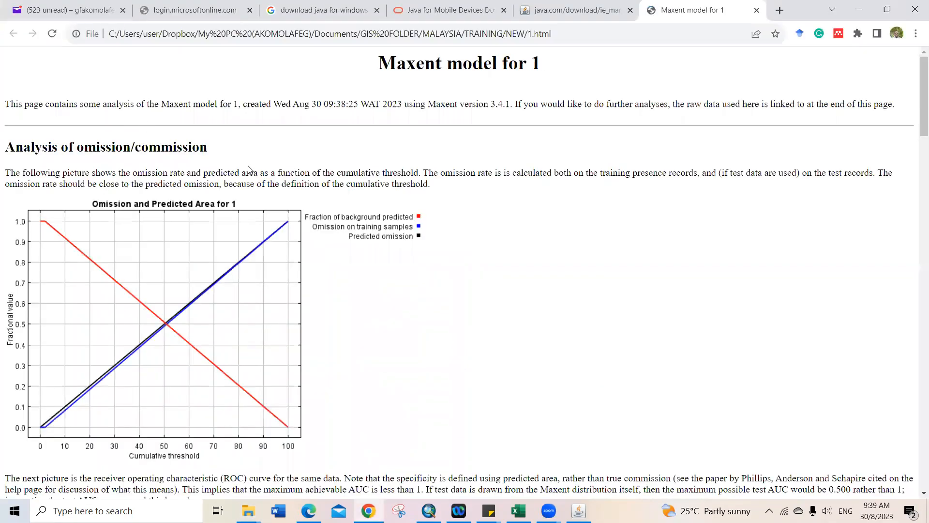
drag(916, 109, 916, 406)
scroll(916, 405, up, 4)
scroll(916, 405, up, 3)
scroll(917, 405, down, 3)
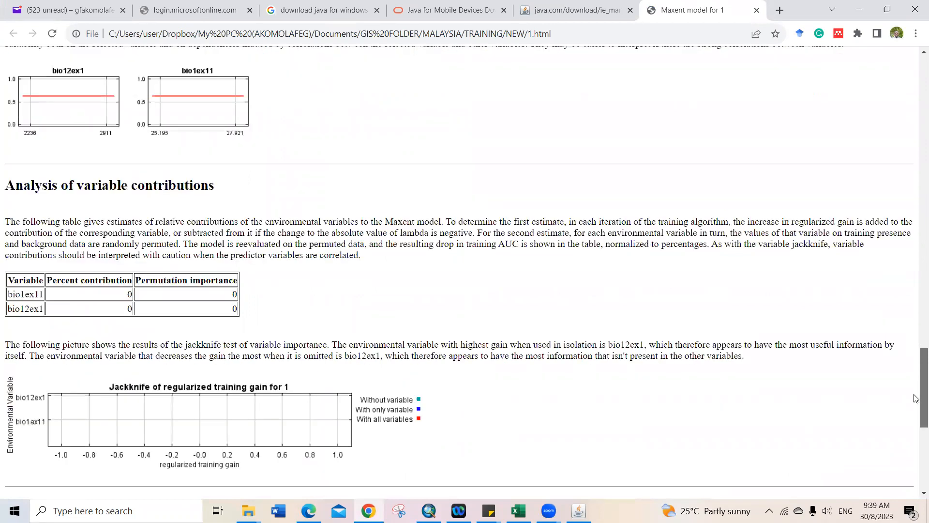
scroll(916, 320, up, 9)
scroll(913, 194, up, 7)
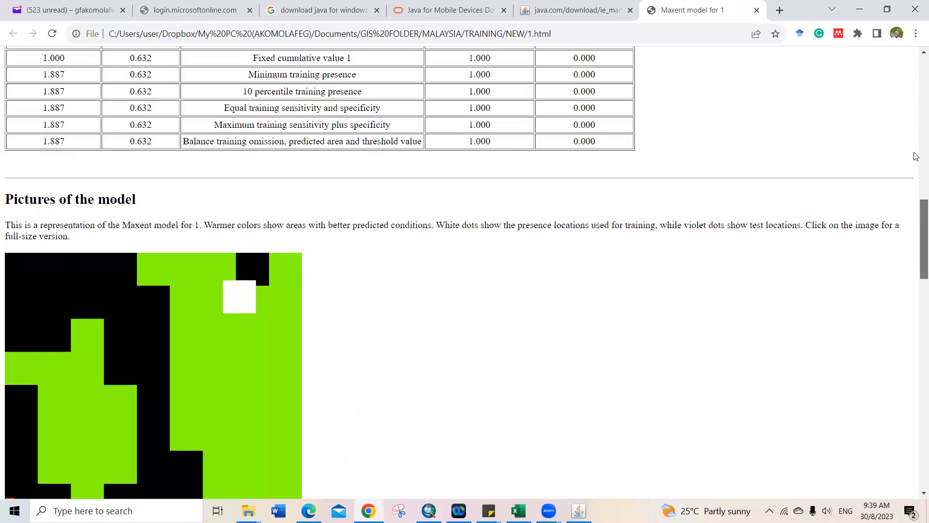
scroll(916, 154, up, 17)
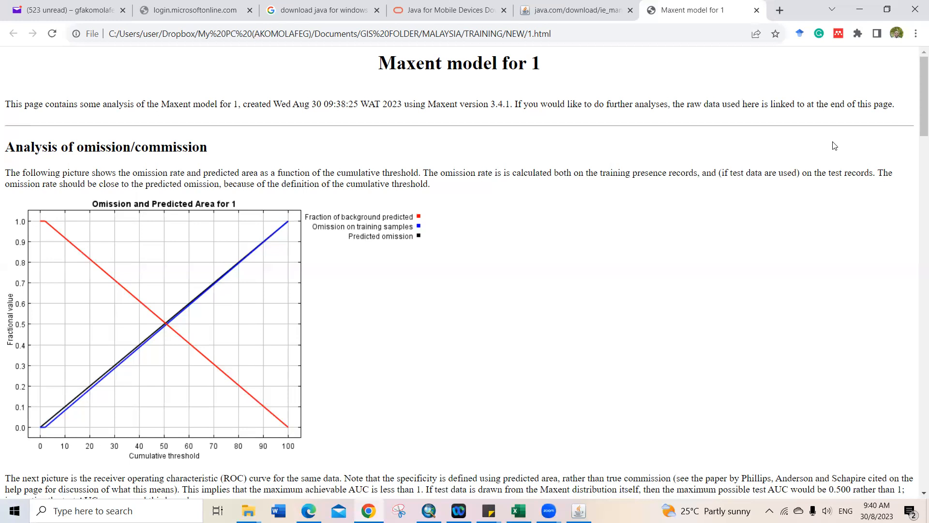
View the full-size prediction map from the report's Pictures of the model section, and close the report.
drag(917, 91, 917, 300)
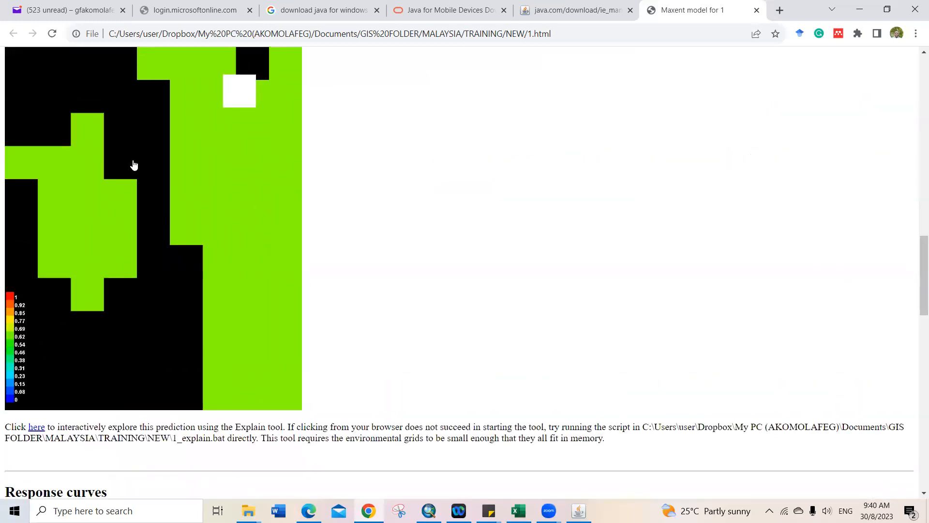
click(156, 206)
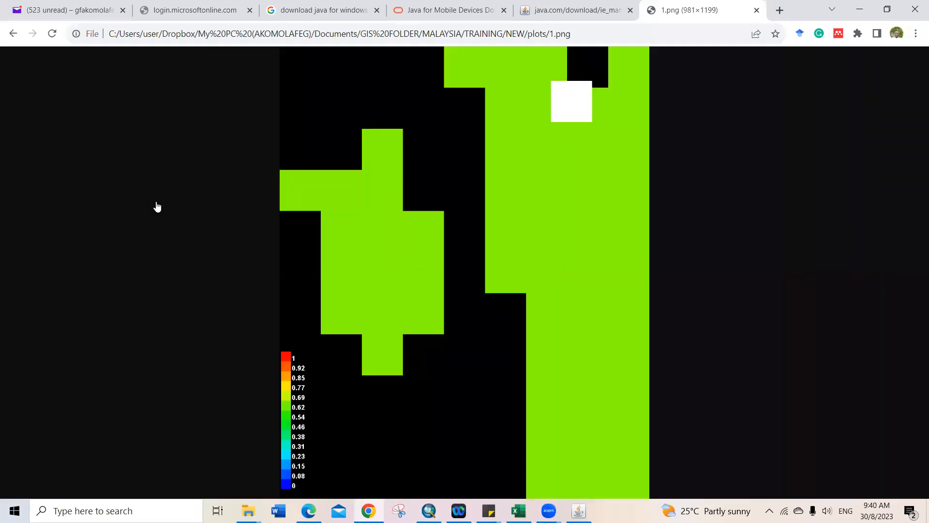
click(755, 11)
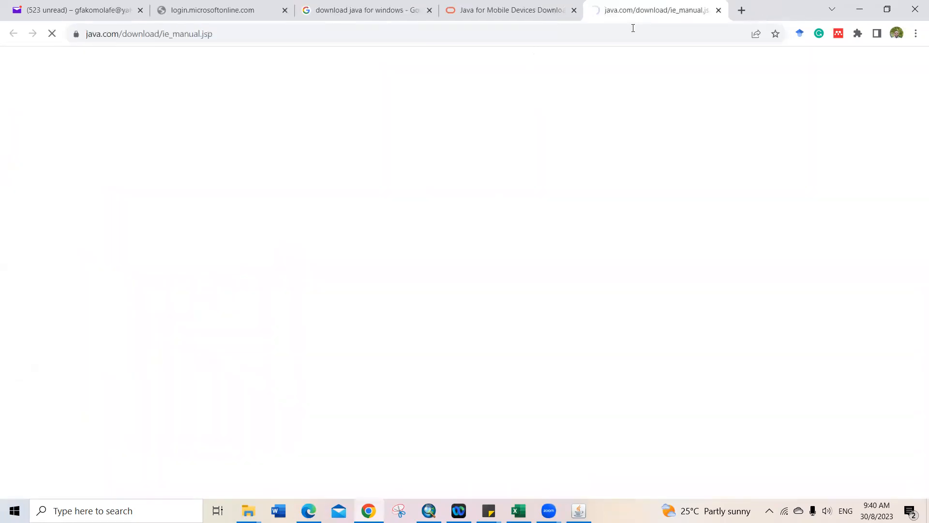